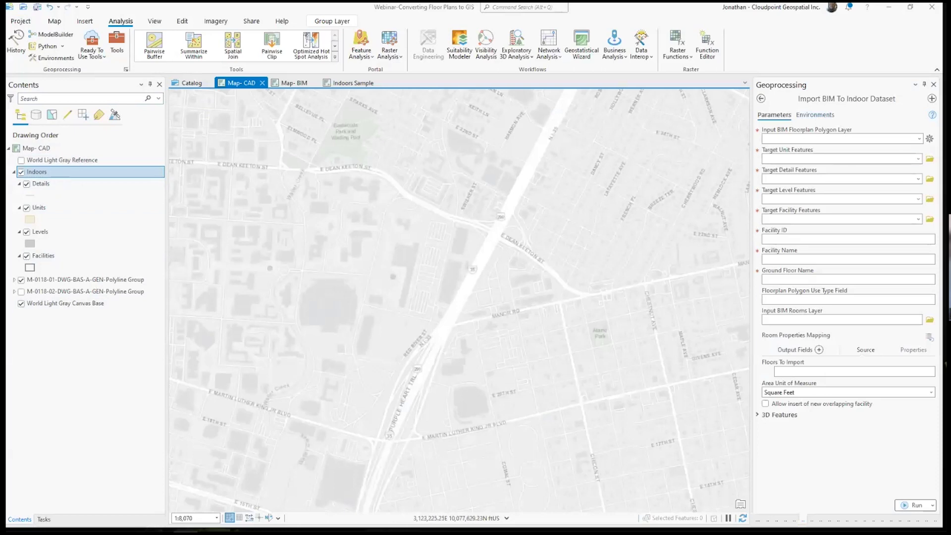
# - Leave the Import BIM To Indoor Dataset tool and return to the geoprocessing favorites list
pyautogui.click(762, 99)
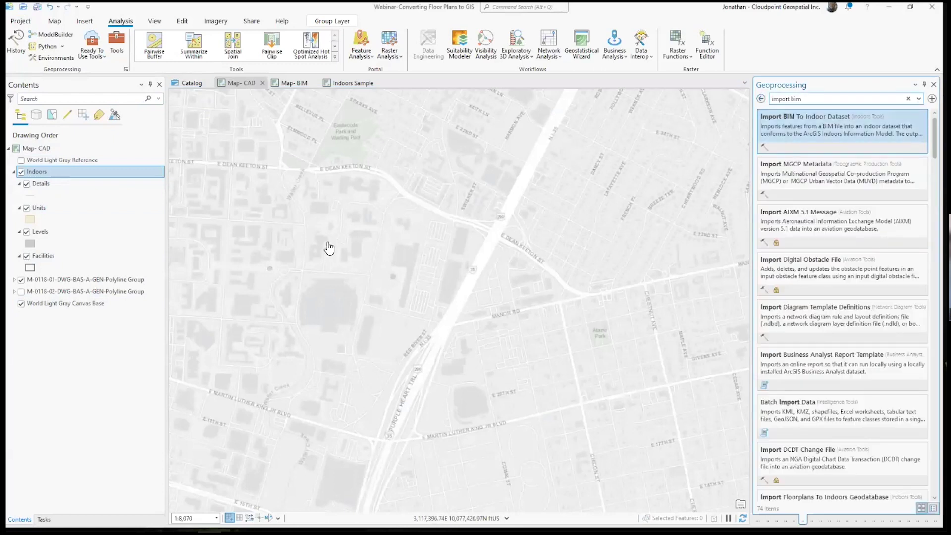
pyautogui.click(761, 99)
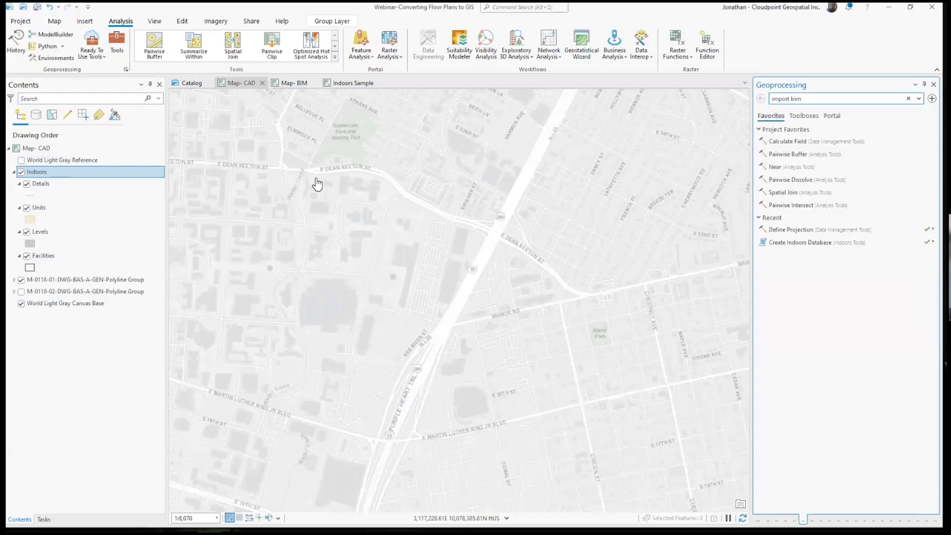
pyautogui.click(19, 22)
pyautogui.click(17, 25)
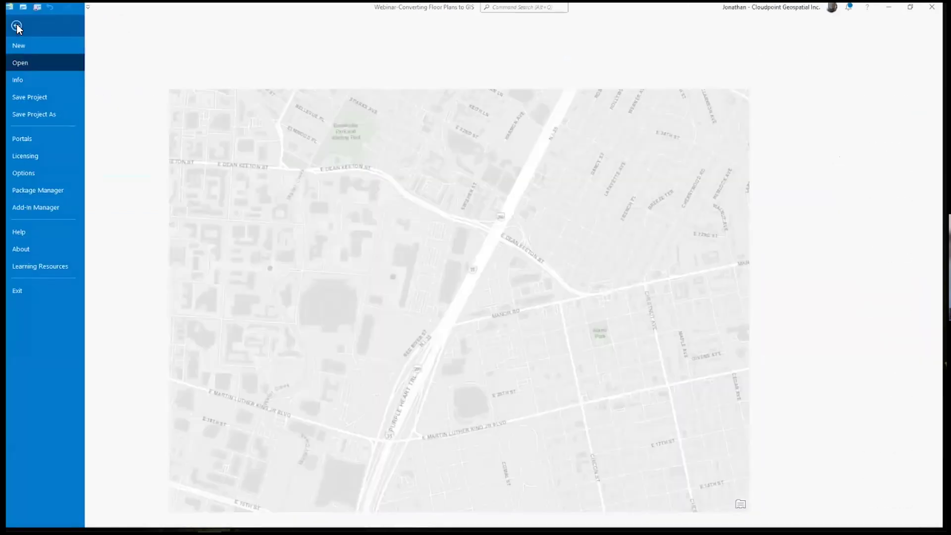
# - Look through the project's maps, styles, folders and locators in the Catalog view, and open its Databases container
pyautogui.click(193, 84)
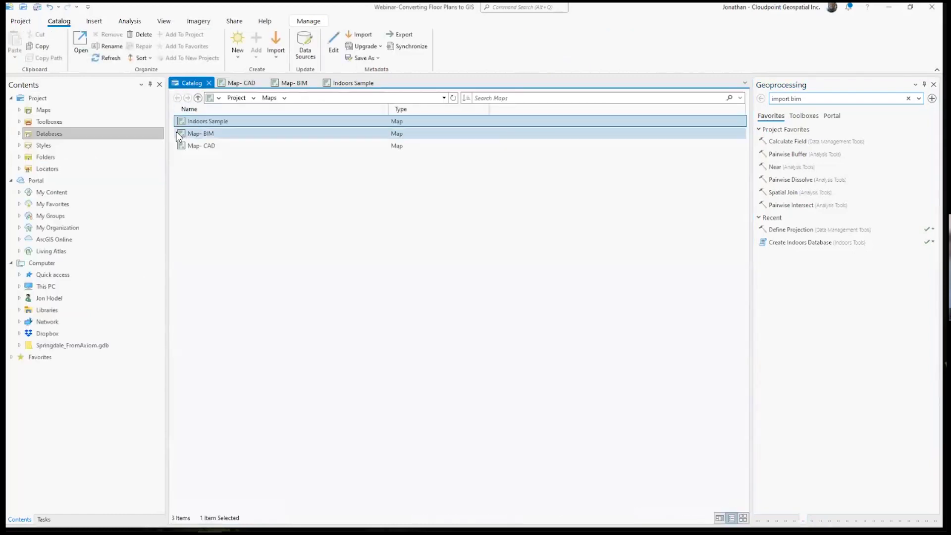
pyautogui.click(45, 111)
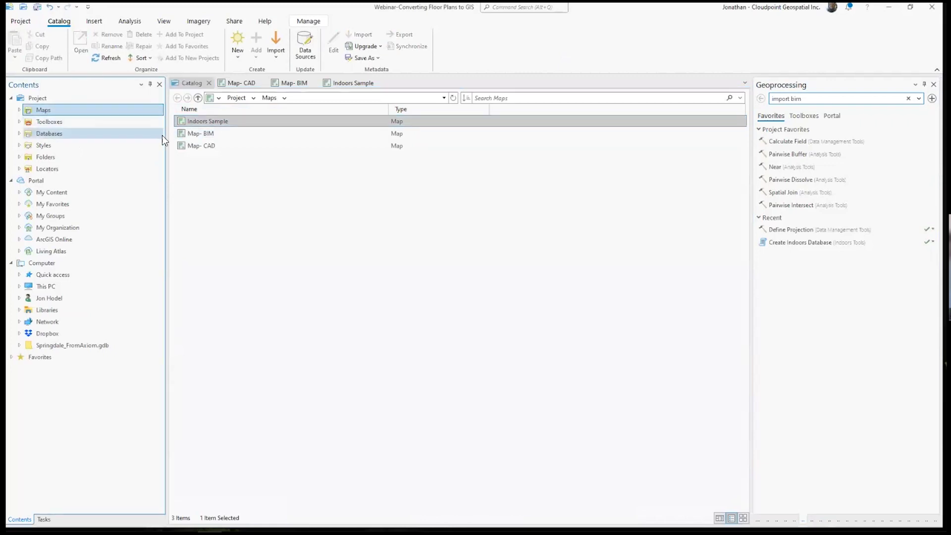
pyautogui.click(40, 135)
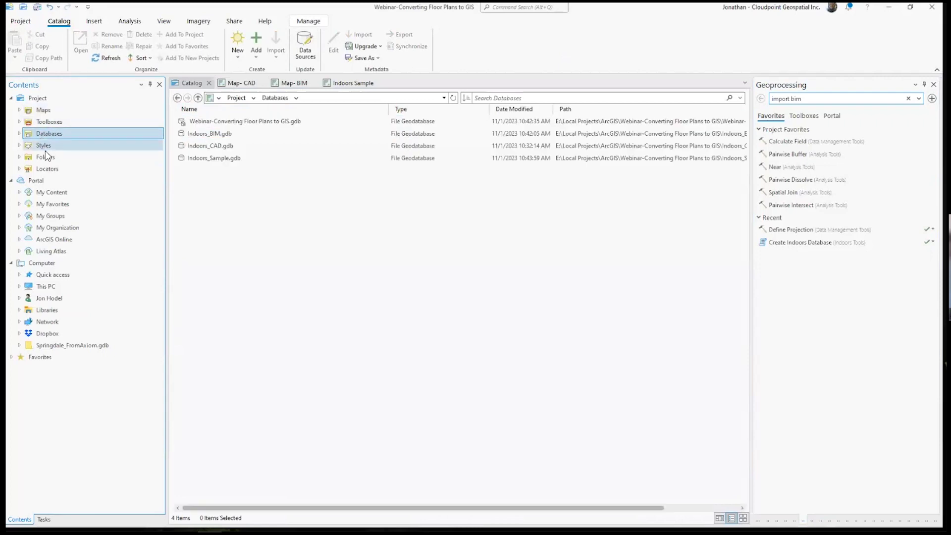
pyautogui.click(46, 147)
pyautogui.click(42, 156)
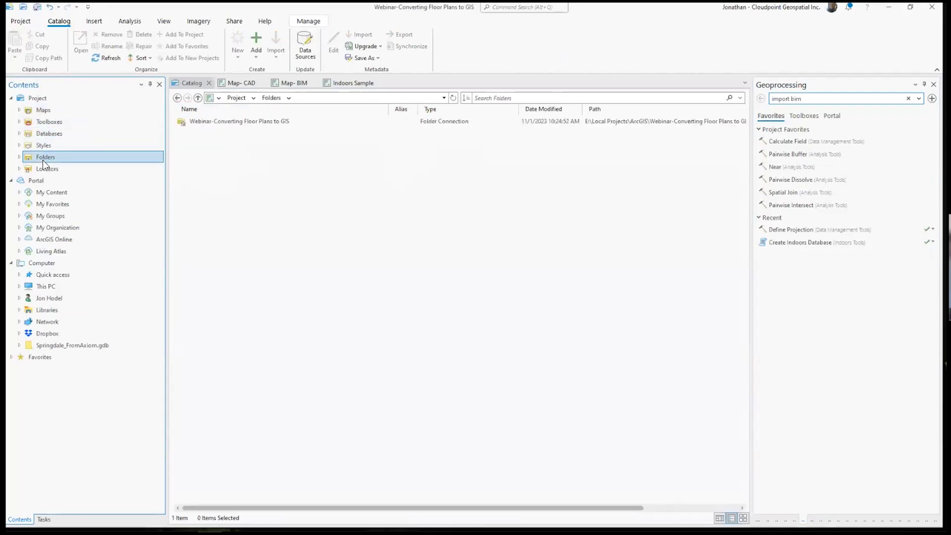
pyautogui.click(42, 167)
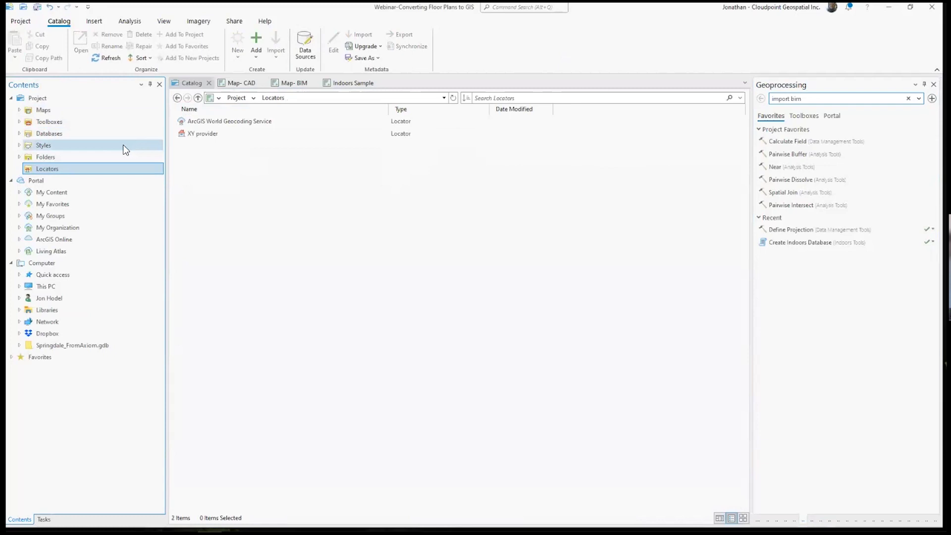
pyautogui.click(46, 99)
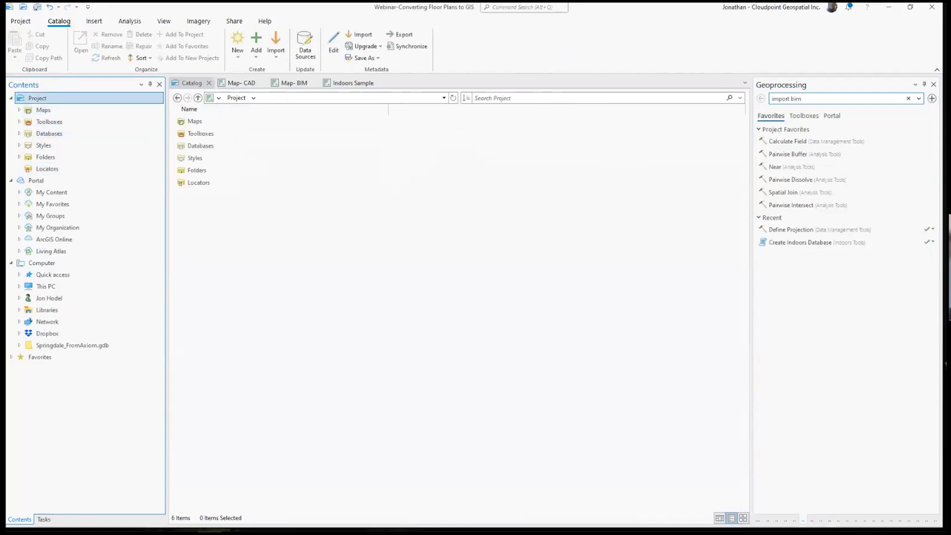
pyautogui.doubleClick(207, 145)
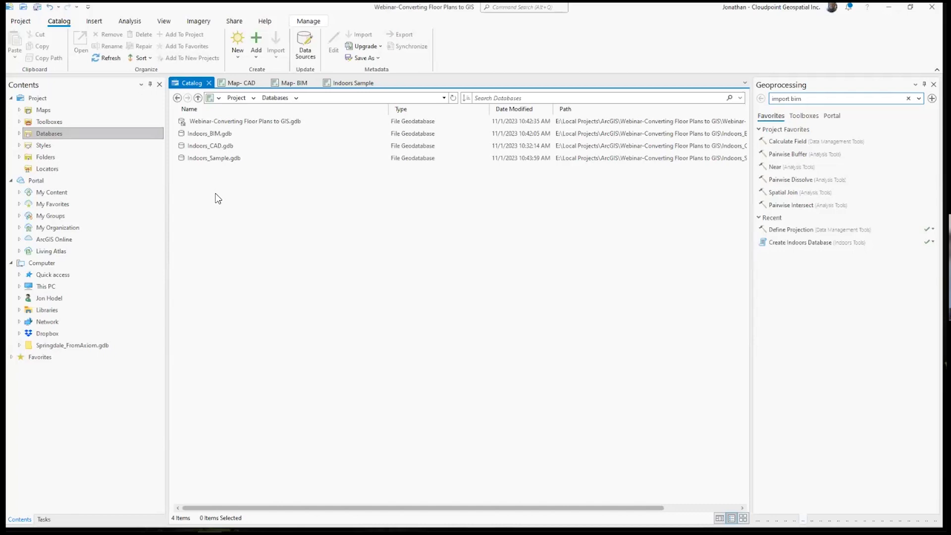
pyautogui.rightClick(201, 188)
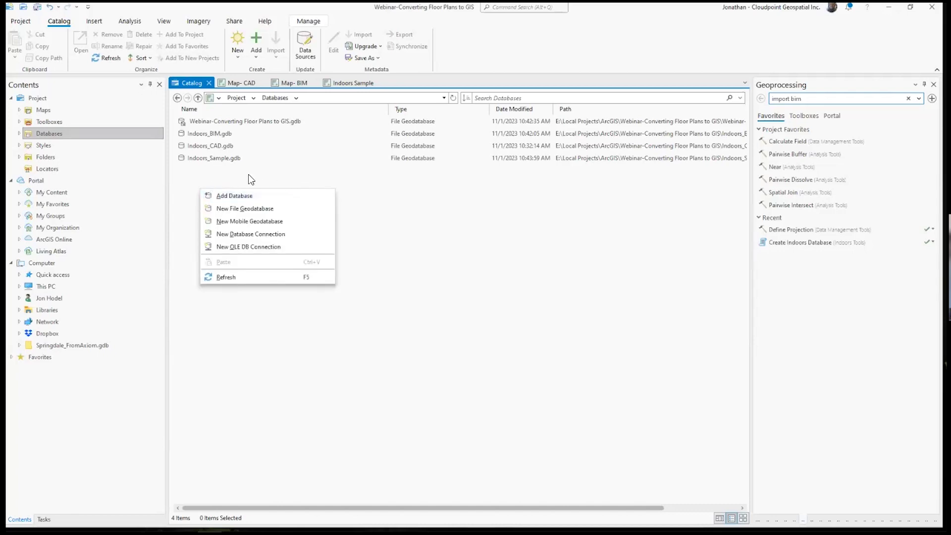
pyautogui.click(234, 209)
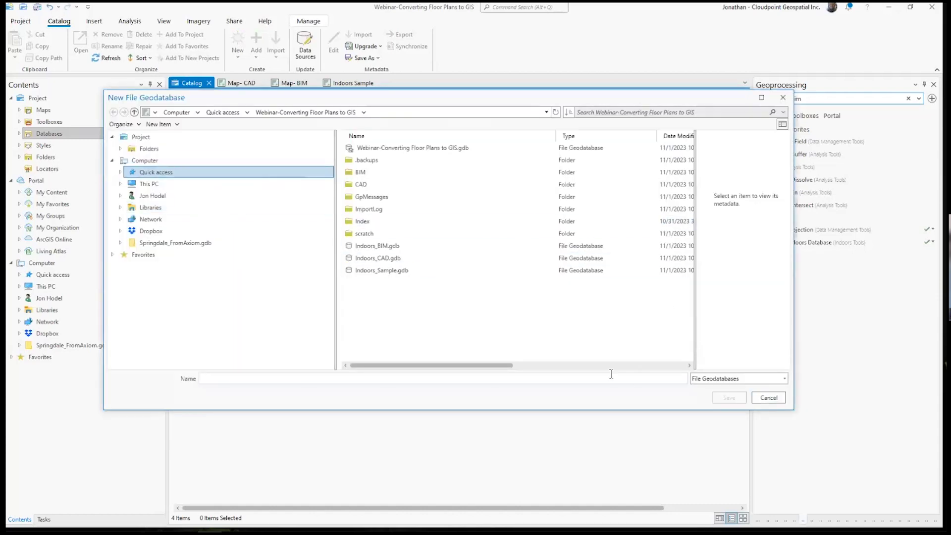
pyautogui.click(767, 398)
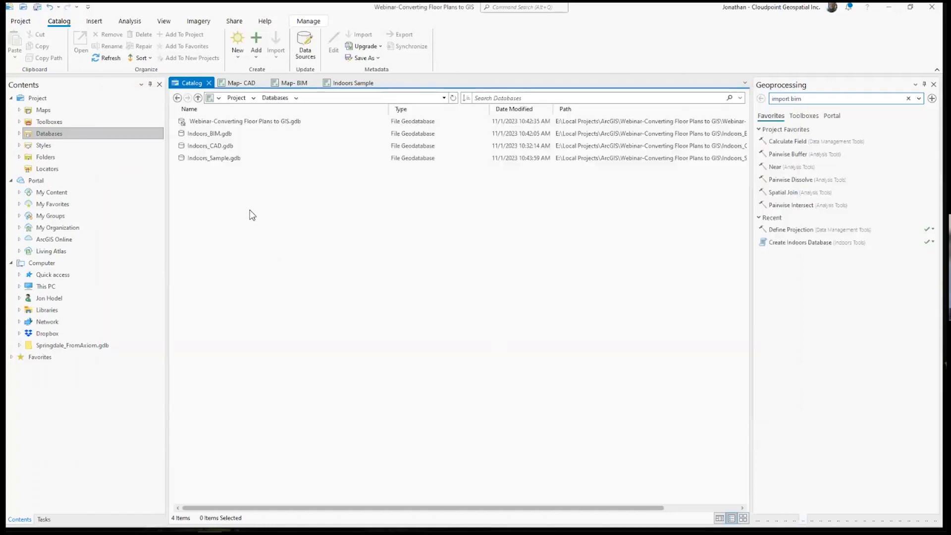
# - Open the Indoors_BIM.gdb geodatabase, examine the feature classes in its Indoors feature dataset, and return to the geodatabase level
pyautogui.doubleClick(219, 134)
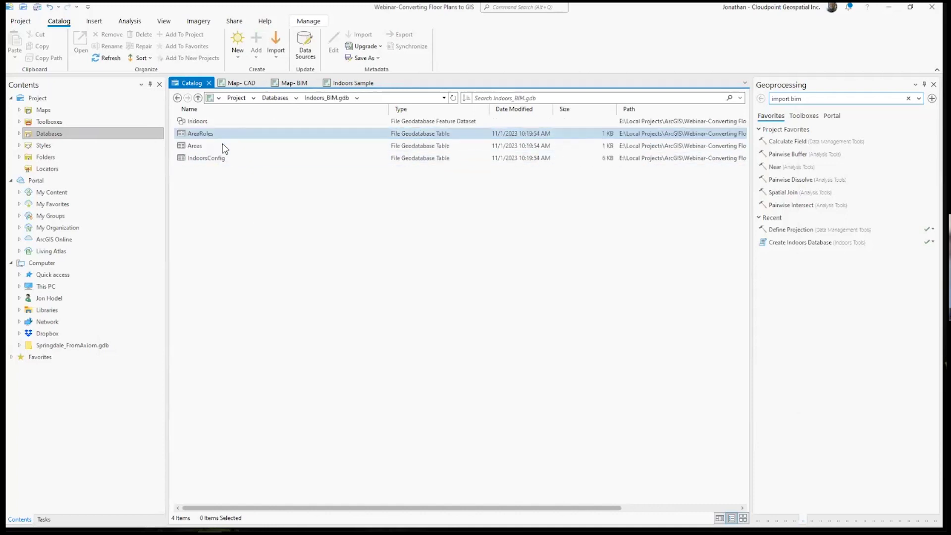
pyautogui.click(198, 124)
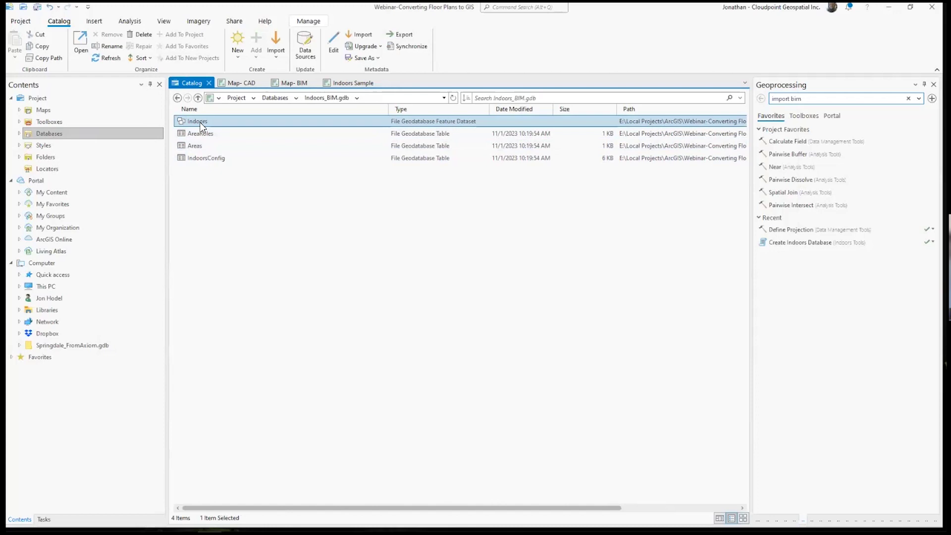
pyautogui.doubleClick(200, 124)
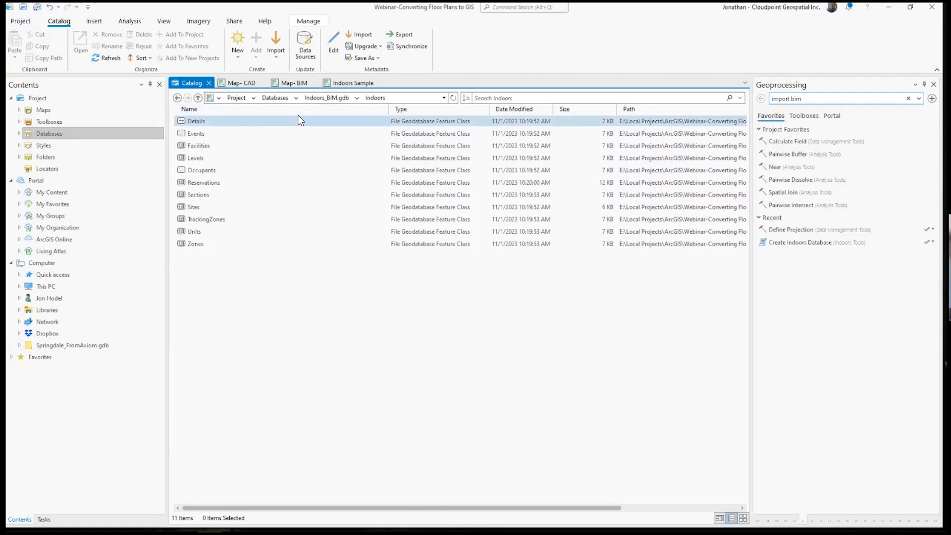
pyautogui.click(333, 101)
# - Check the projected coordinate system of the Indoors feature dataset in Indoors_BIM.gdb and review its feature classes again
pyautogui.click(193, 121)
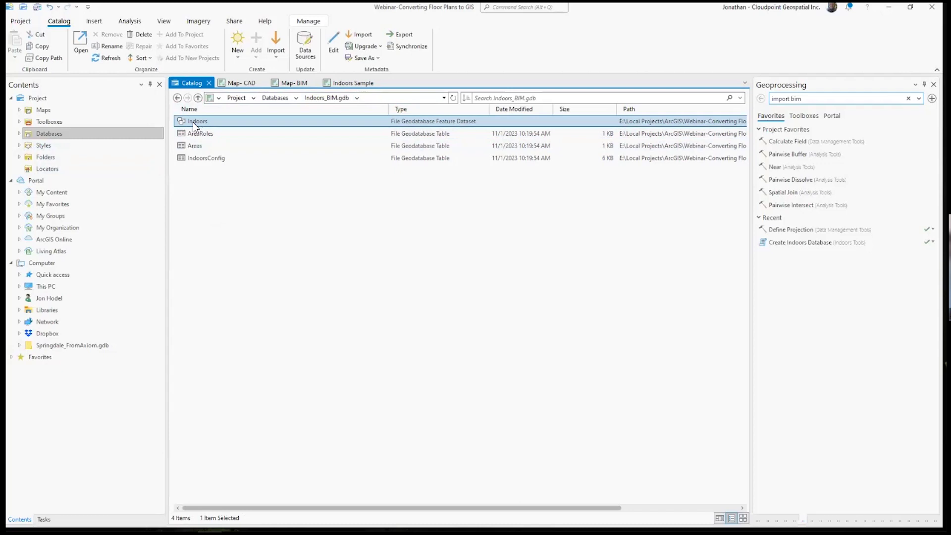
pyautogui.rightClick(193, 124)
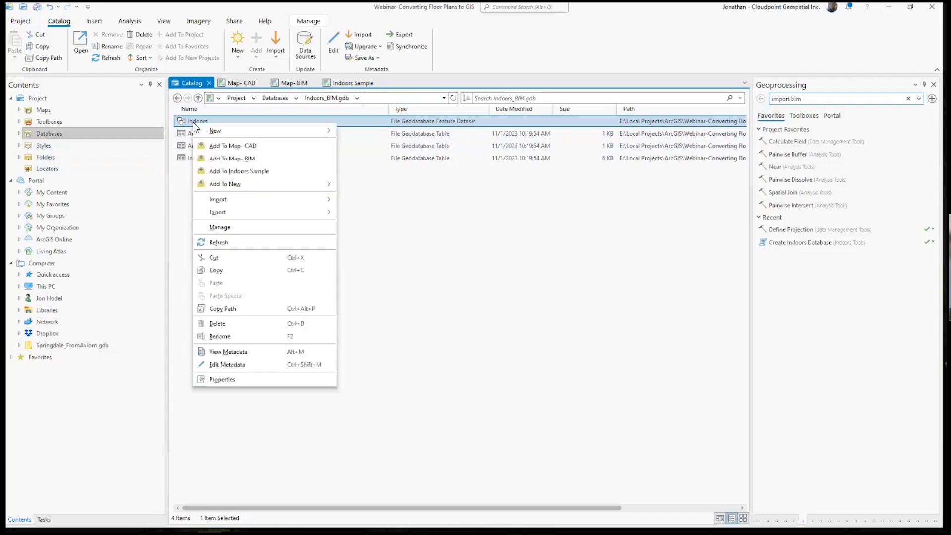
pyautogui.click(210, 379)
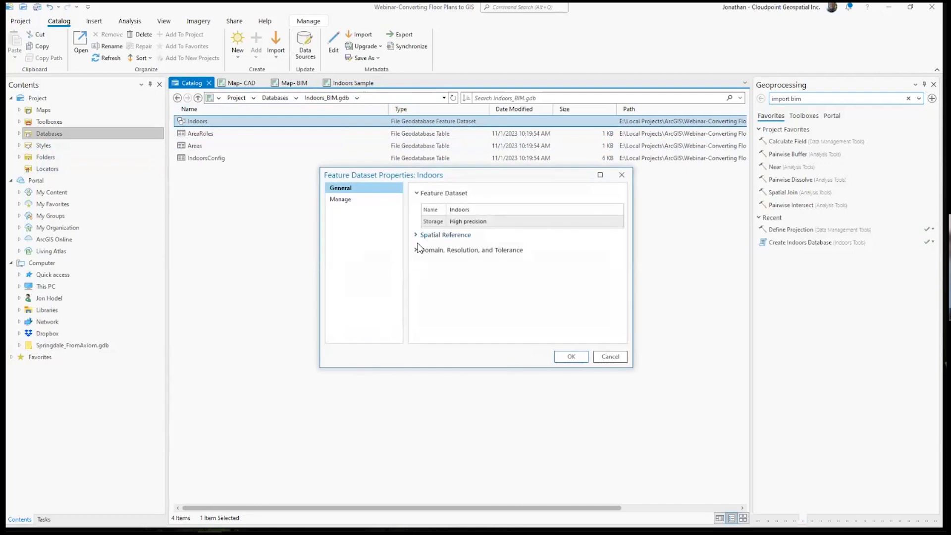
pyautogui.click(416, 235)
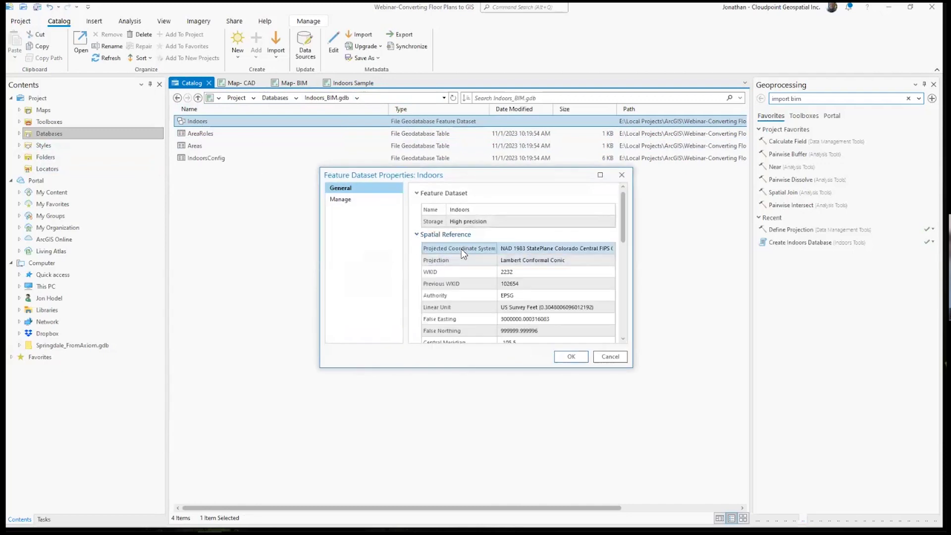
pyautogui.click(517, 248)
pyautogui.click(609, 357)
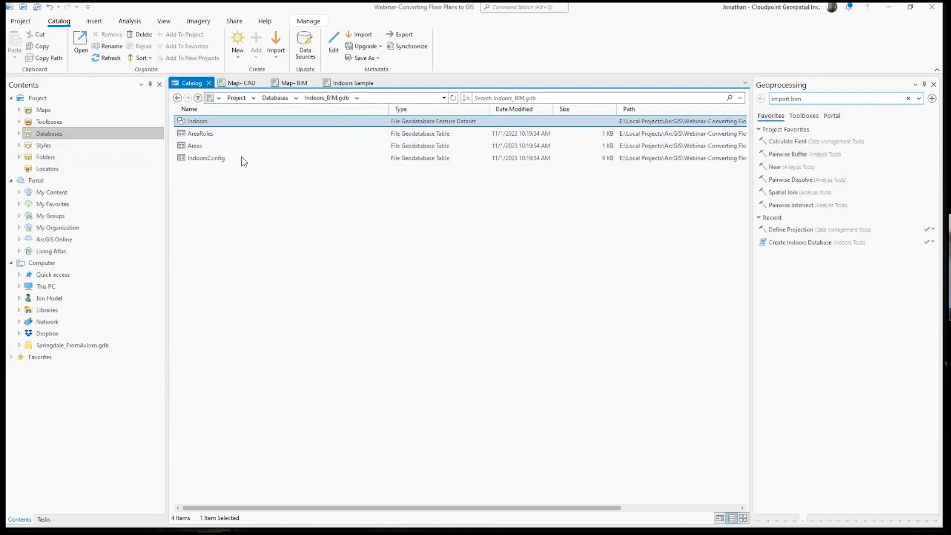
pyautogui.doubleClick(196, 120)
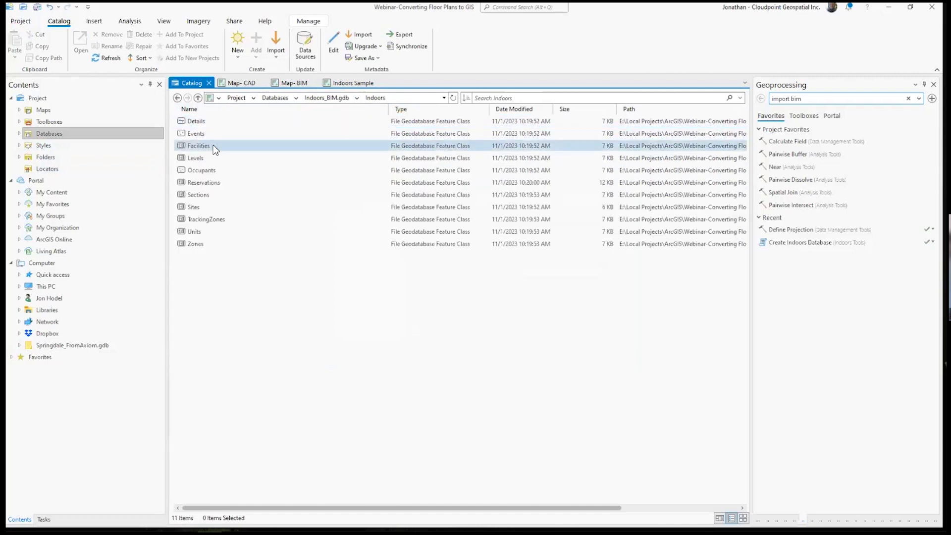
pyautogui.click(318, 97)
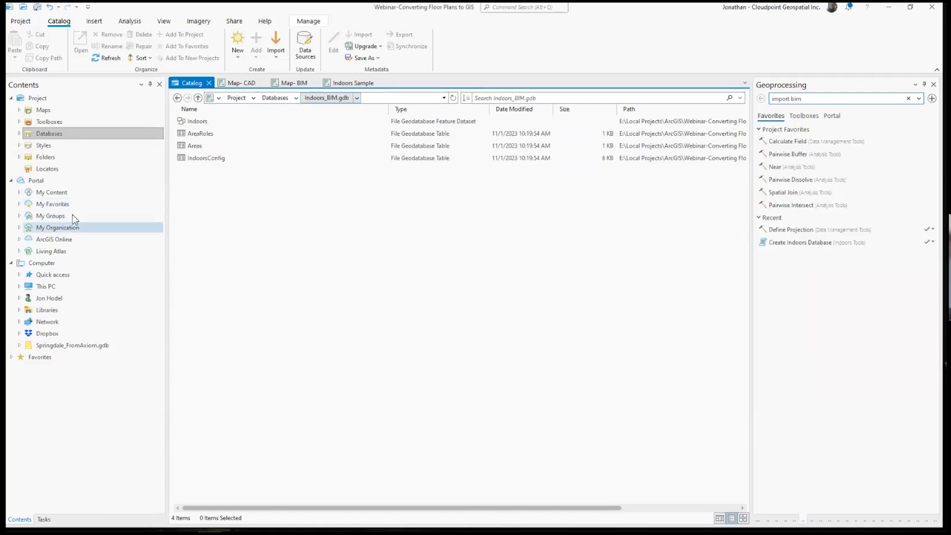
# - From the Map- CAD view, check the sign-in status, review the list of managed portal connections, and return to the map
pyautogui.click(240, 84)
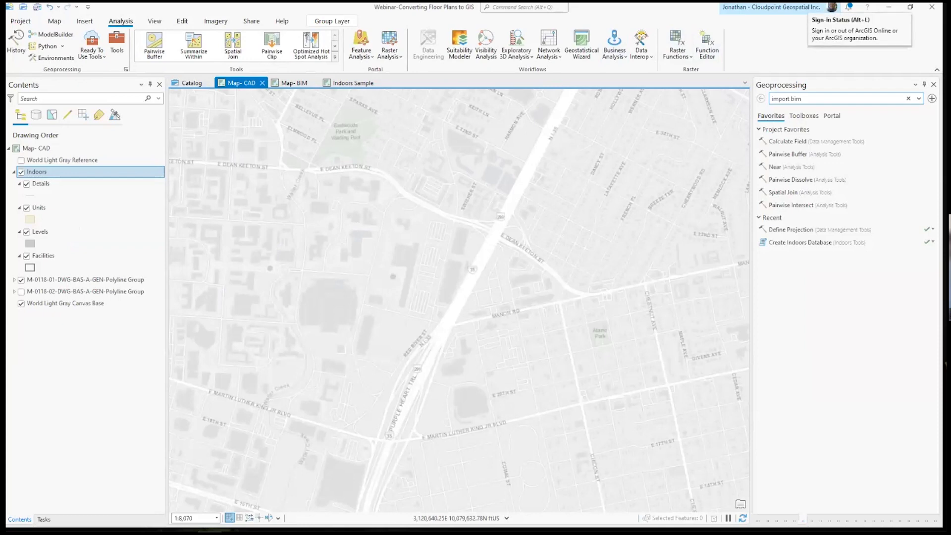
pyautogui.click(771, 7)
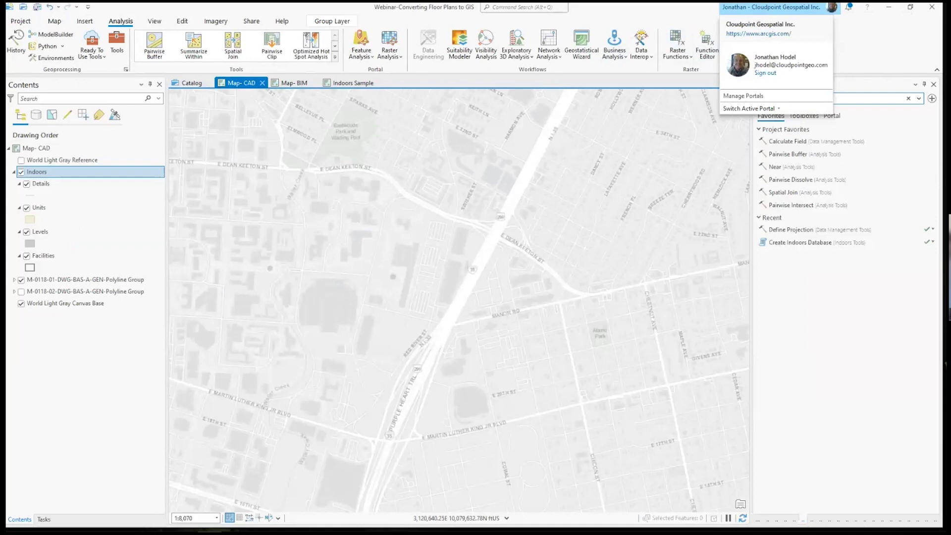
pyautogui.press('Escape')
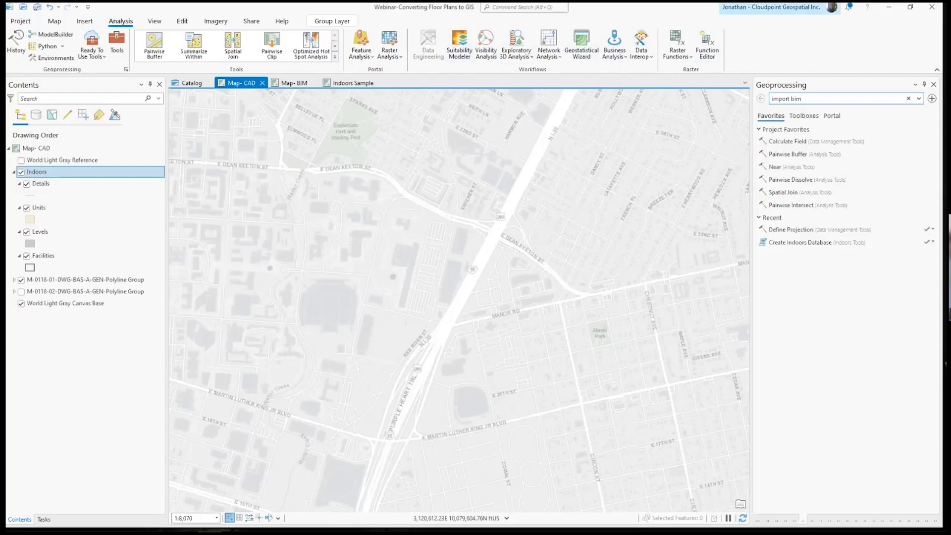
pyautogui.click(751, 7)
pyautogui.click(745, 96)
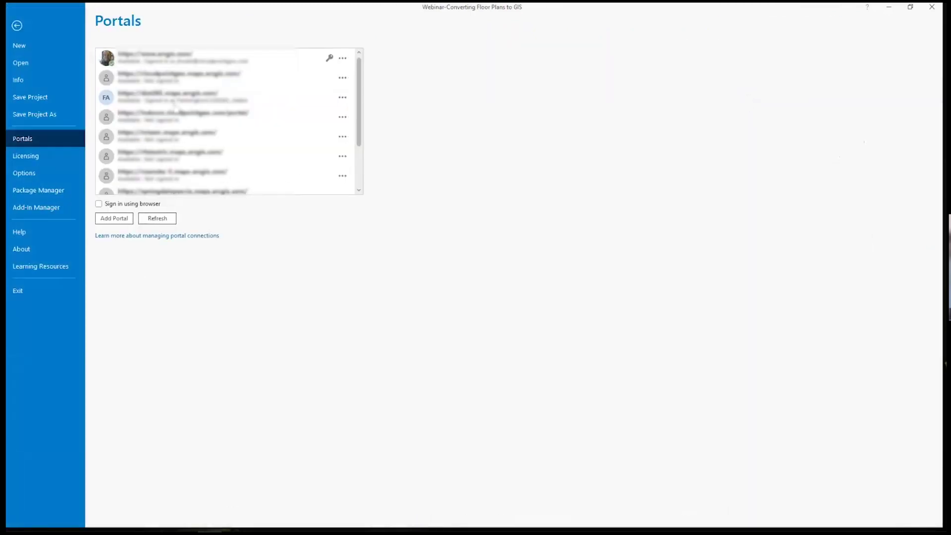
pyautogui.scroll(-2, 358, 101)
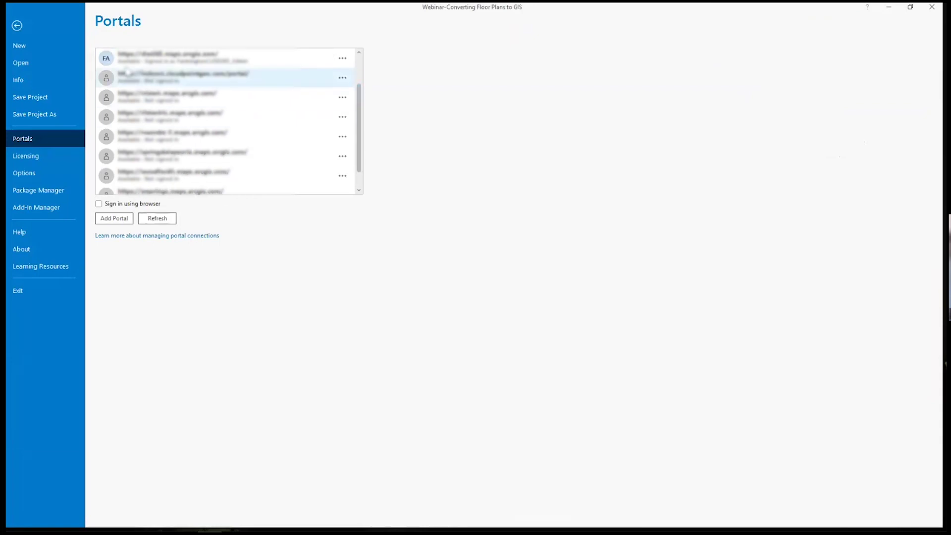
pyautogui.click(15, 26)
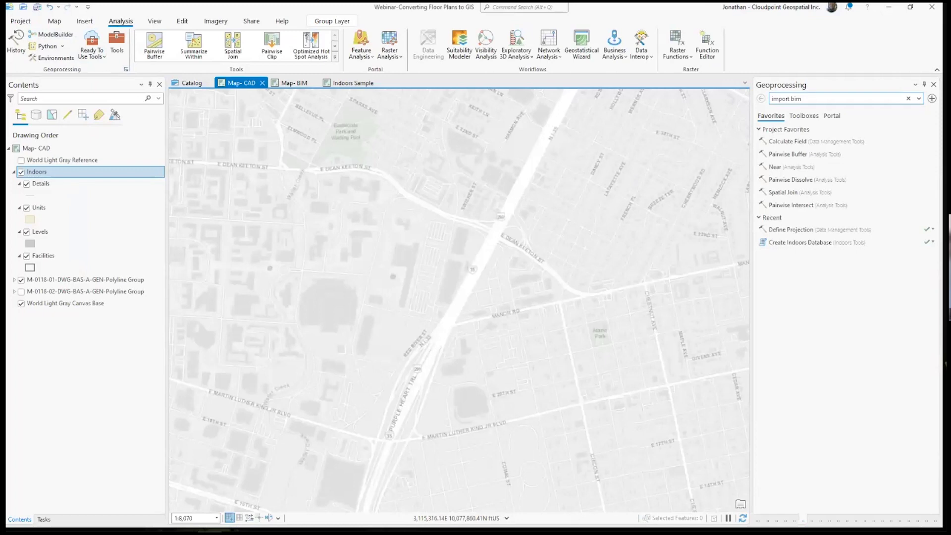
# - Browse the Catalog's folder connections to the CAD folder inside Webinar-Converting Floor Plans to GIS
pyautogui.click(186, 82)
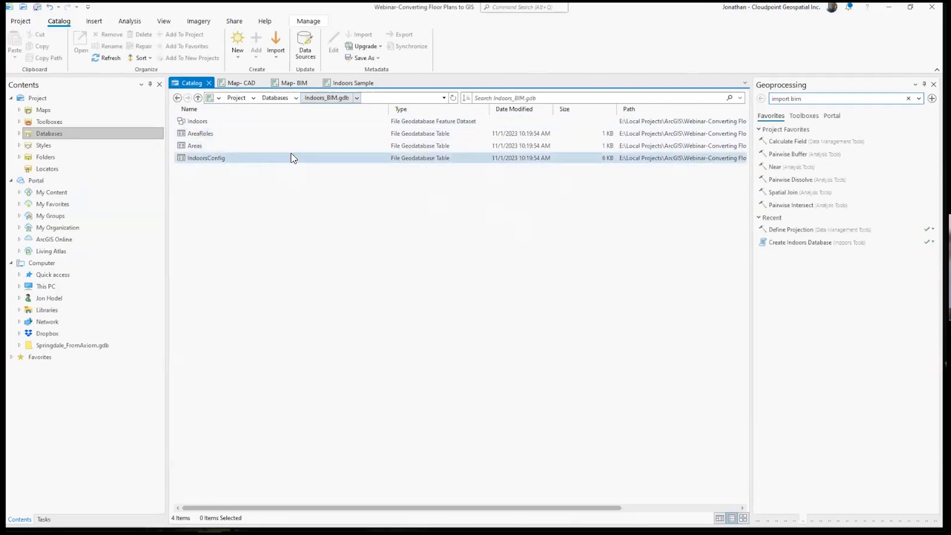
pyautogui.click(241, 83)
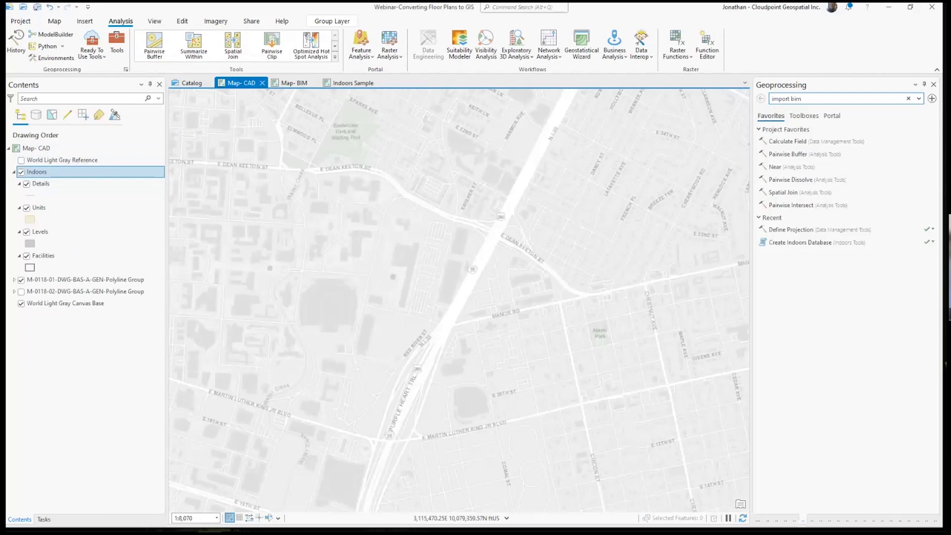
pyautogui.click(186, 85)
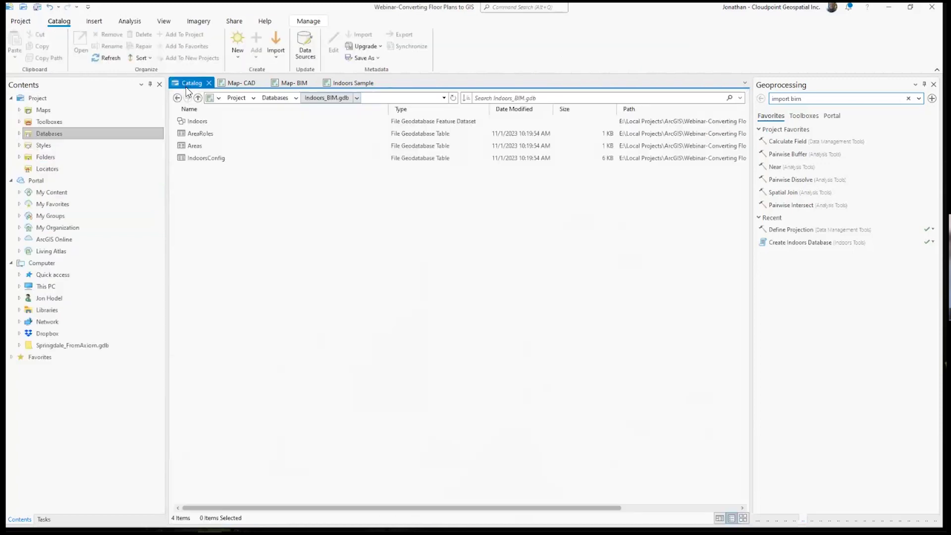
pyautogui.click(42, 157)
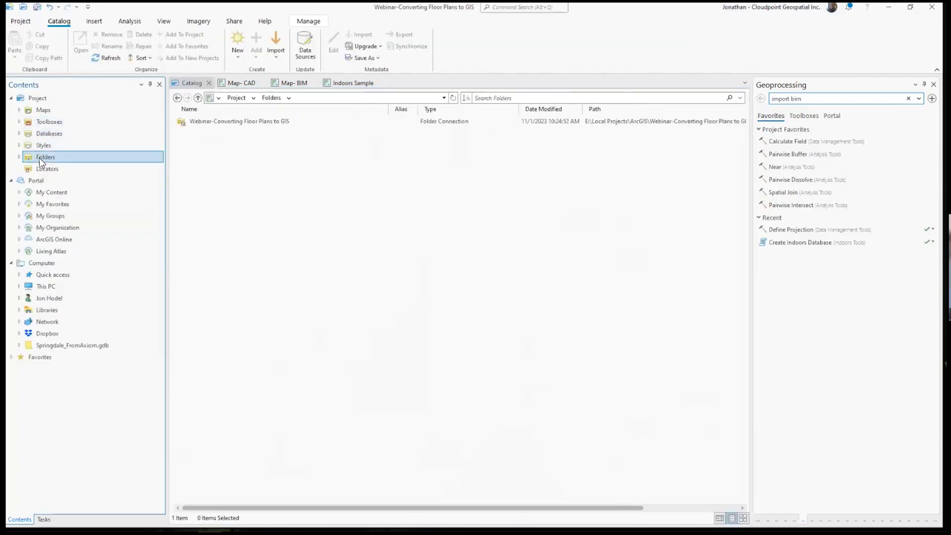
pyautogui.click(204, 122)
pyautogui.doubleClick(203, 122)
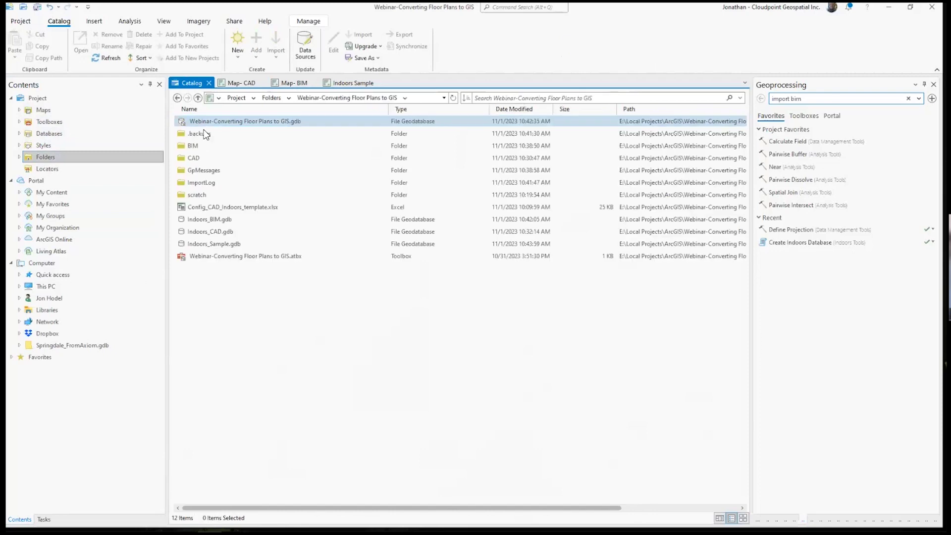
pyautogui.doubleClick(201, 159)
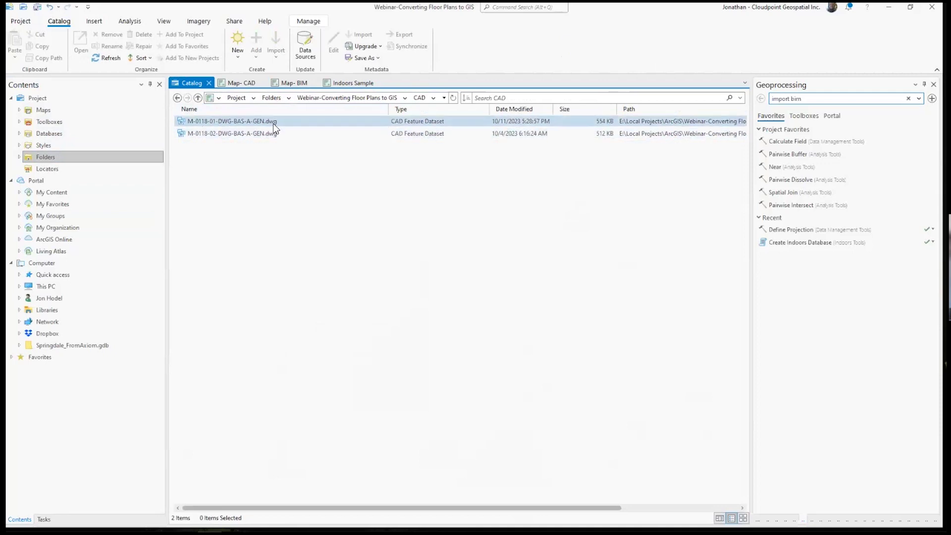
# - Review the feature classes inside M-0118-01-DWG-BAS-A-GEN.dwg and M-0118-02-DWG-BAS-A-GEN.dwg, returning to the CAD folder after each
pyautogui.doubleClick(236, 122)
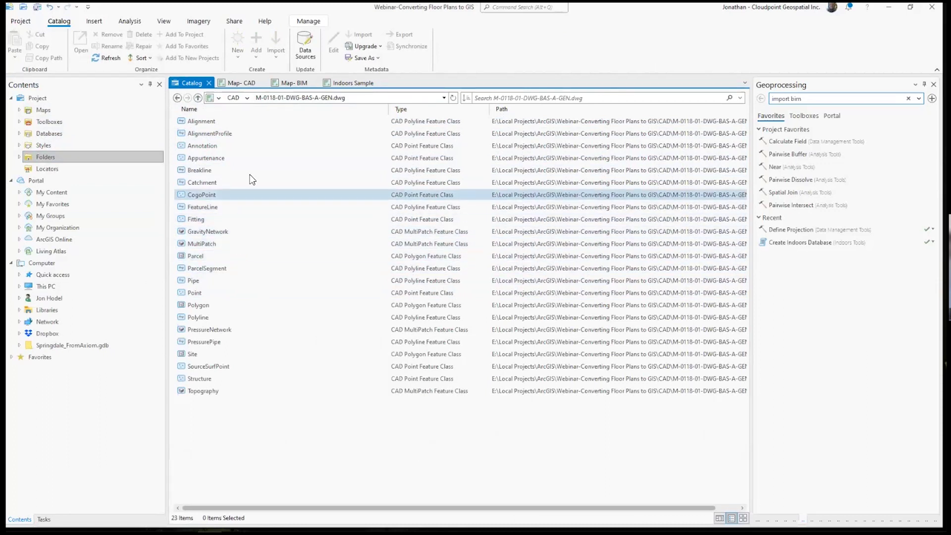
pyautogui.click(271, 99)
pyautogui.click(233, 97)
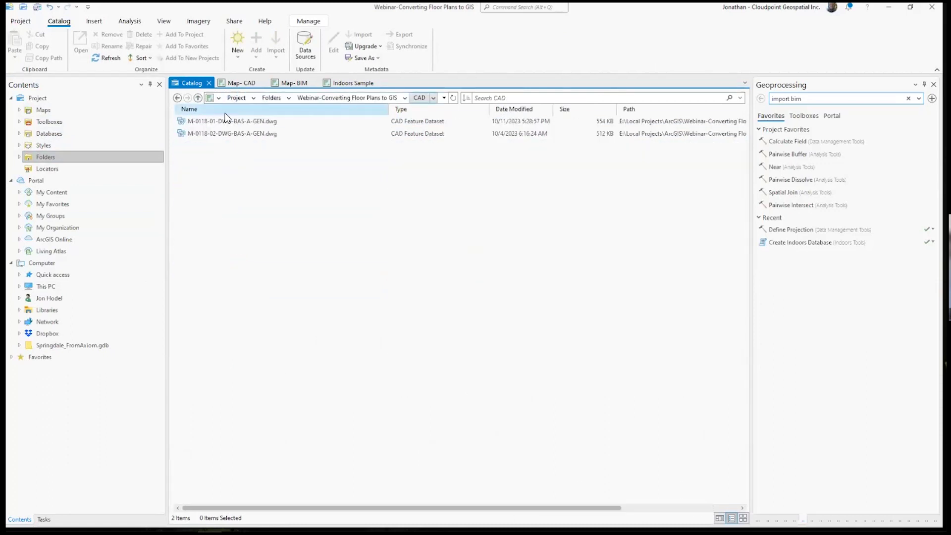
pyautogui.doubleClick(214, 134)
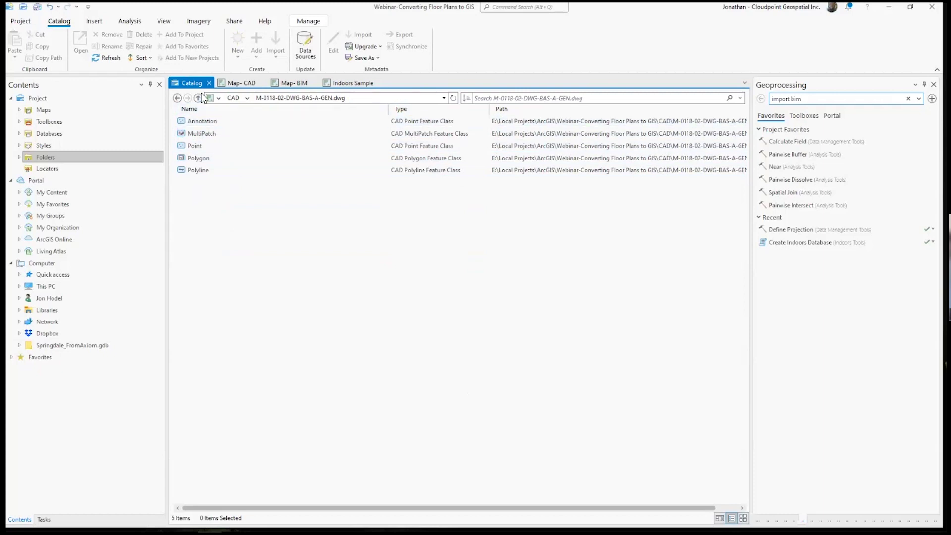
pyautogui.click(233, 96)
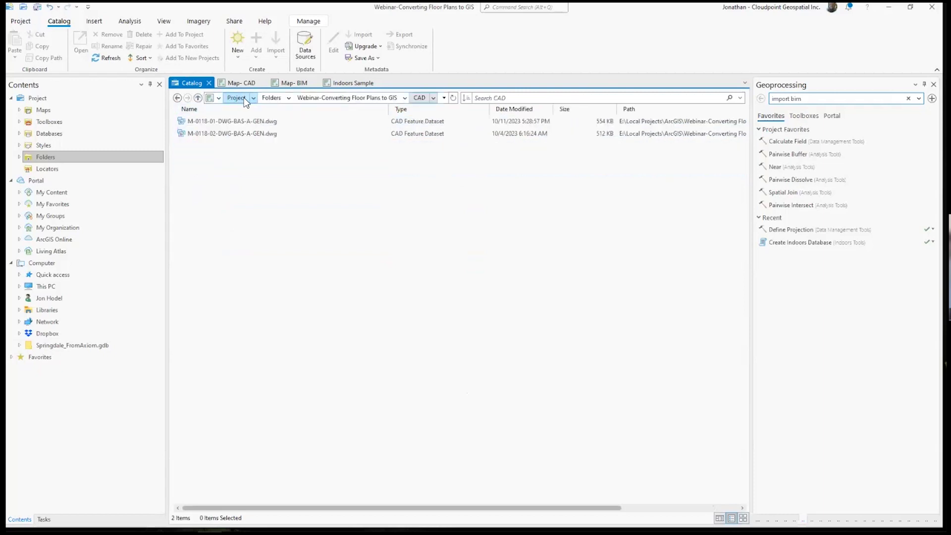
# - Open the project's BIM folder, examine the datasets inside 0844T-BLDG-MET-ARCH-R21.rvt, and return to the BIM folder
pyautogui.click(346, 96)
pyautogui.doubleClick(196, 145)
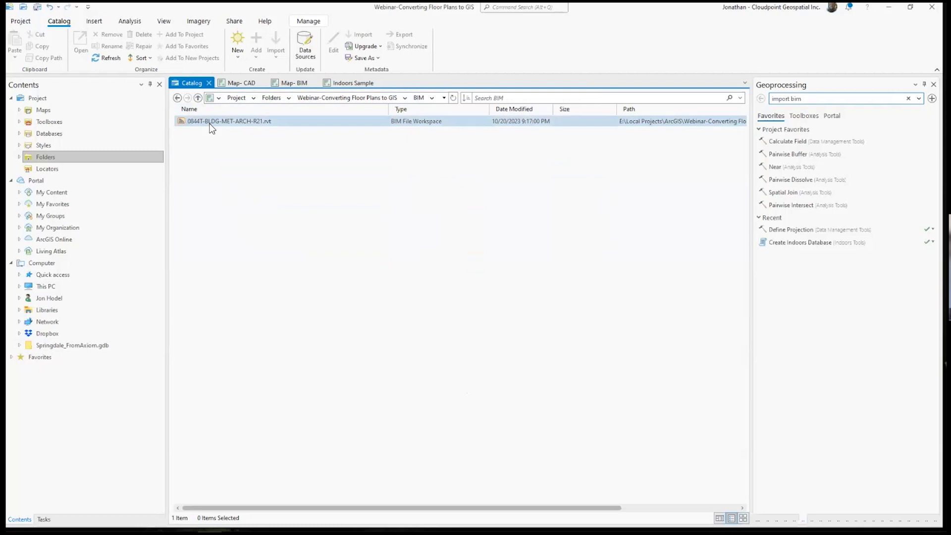
pyautogui.doubleClick(212, 124)
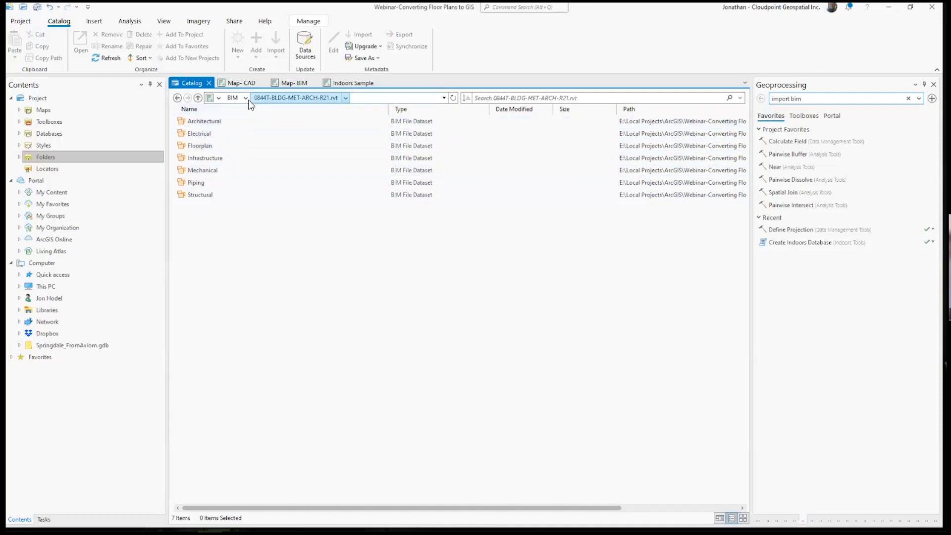
pyautogui.click(228, 98)
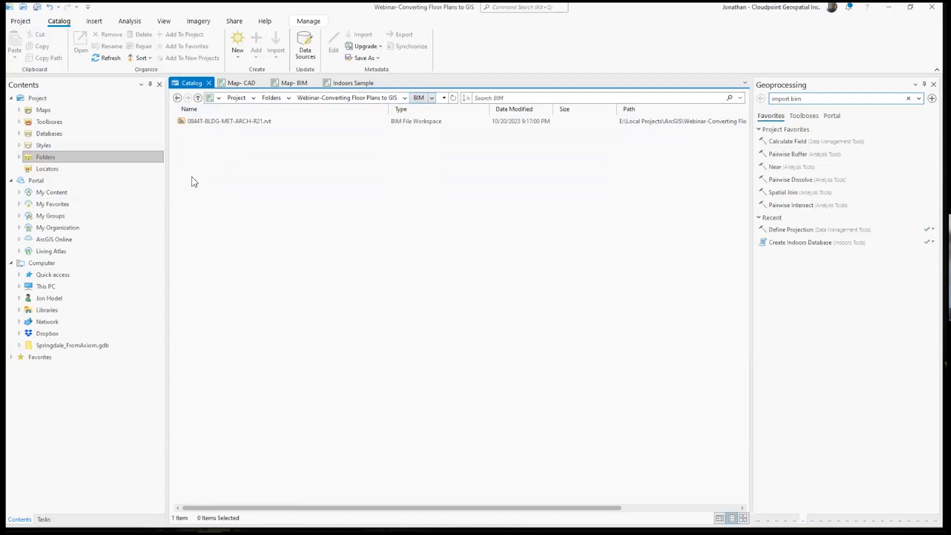
# - Switch to the Map- CAD view, look at the Add Data browser, and close it without adding anything
pyautogui.click(229, 87)
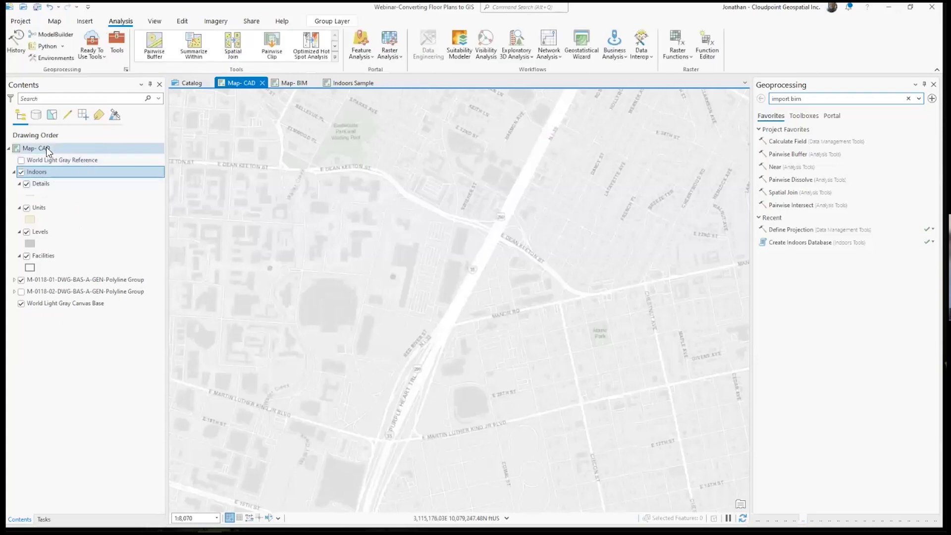
pyautogui.click(52, 21)
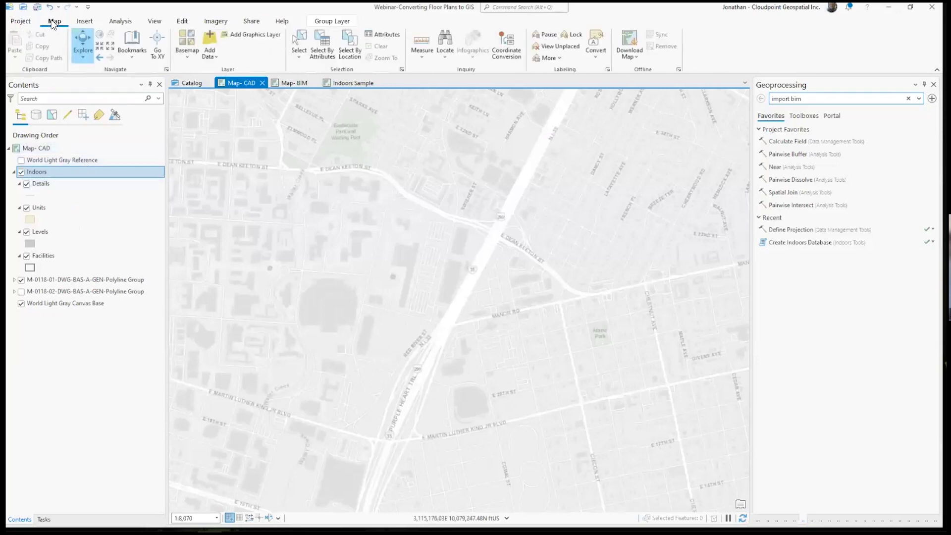
pyautogui.click(210, 57)
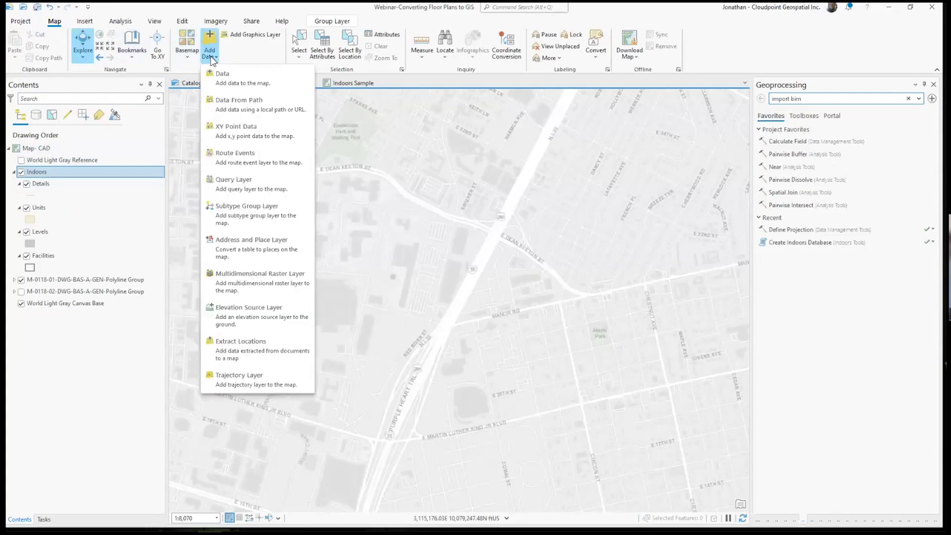
pyautogui.click(227, 85)
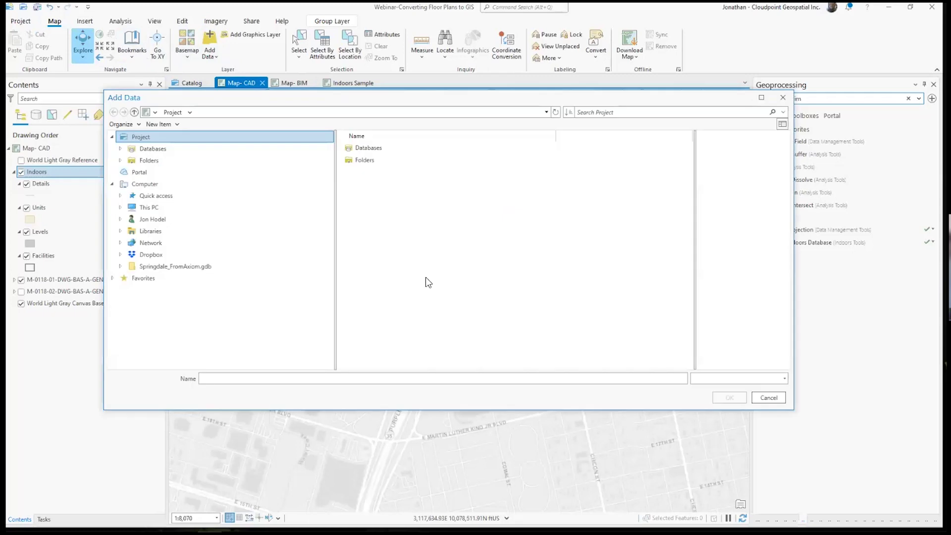
pyautogui.click(769, 397)
# - Start adding data to Map- CAD, browse the feature classes of M-0118-01-DWG-BAS-A-GEN.dwg in the CAD folder, and cancel
pyautogui.click(45, 149)
pyautogui.rightClick(46, 150)
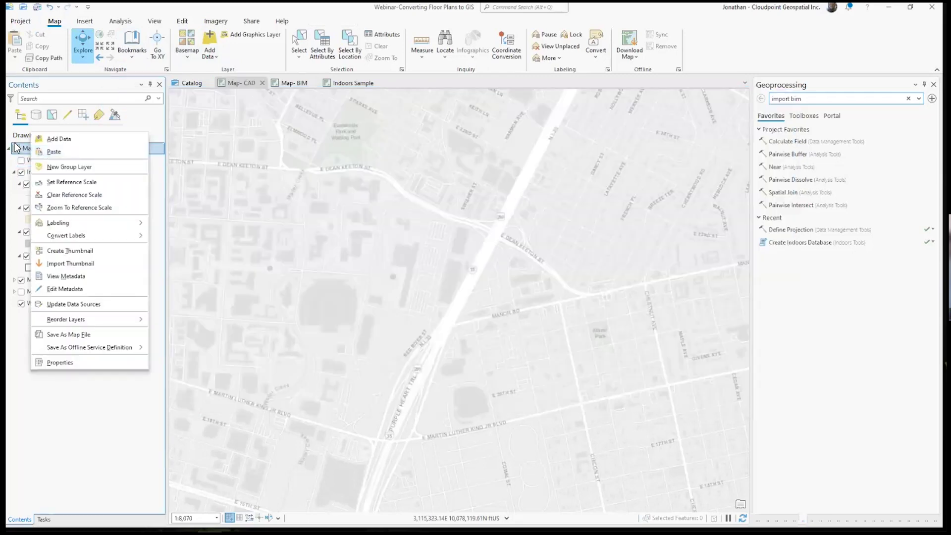
pyautogui.click(155, 201)
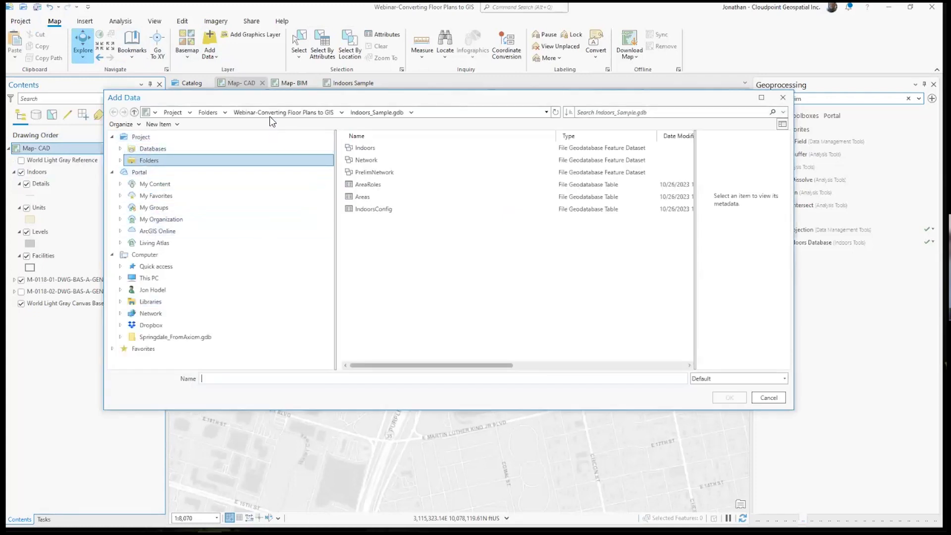
pyautogui.click(239, 112)
pyautogui.doubleClick(364, 184)
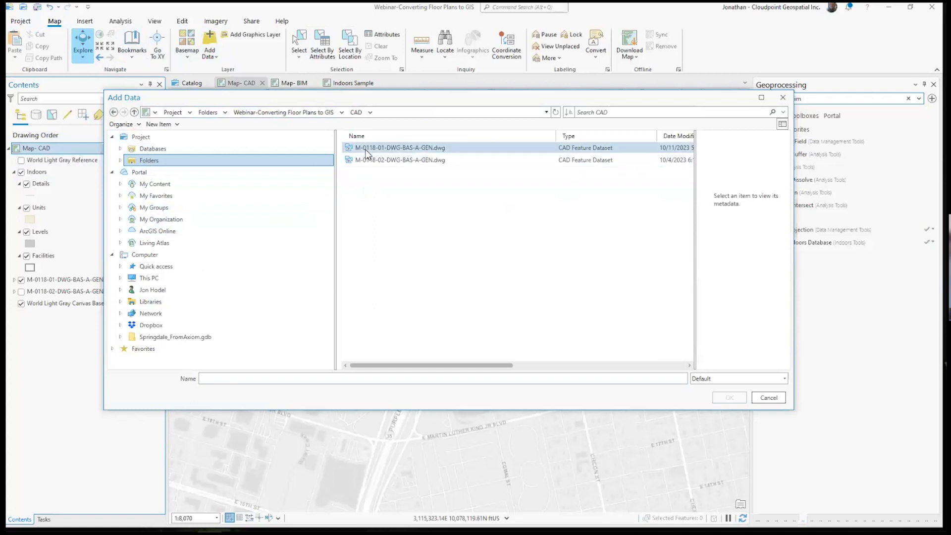
pyautogui.doubleClick(366, 149)
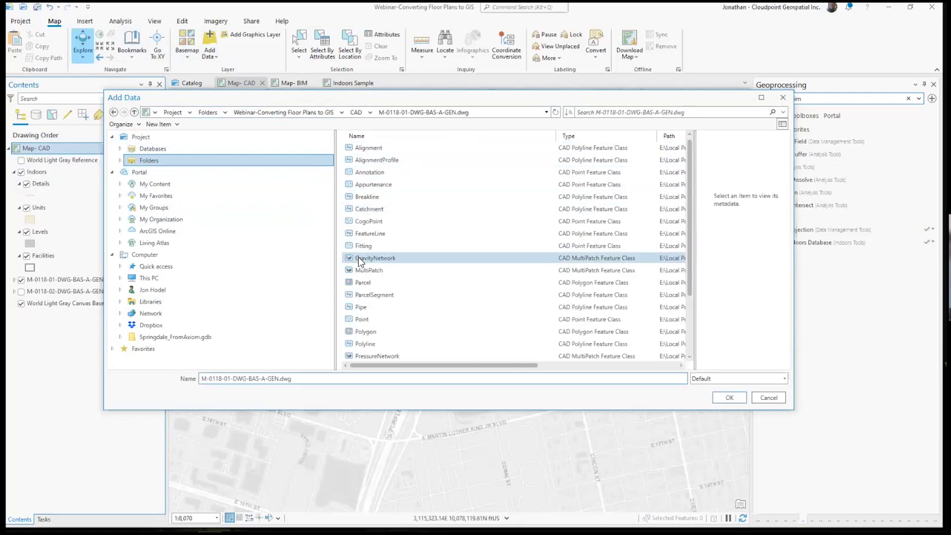
pyautogui.scroll(-2, 376, 308)
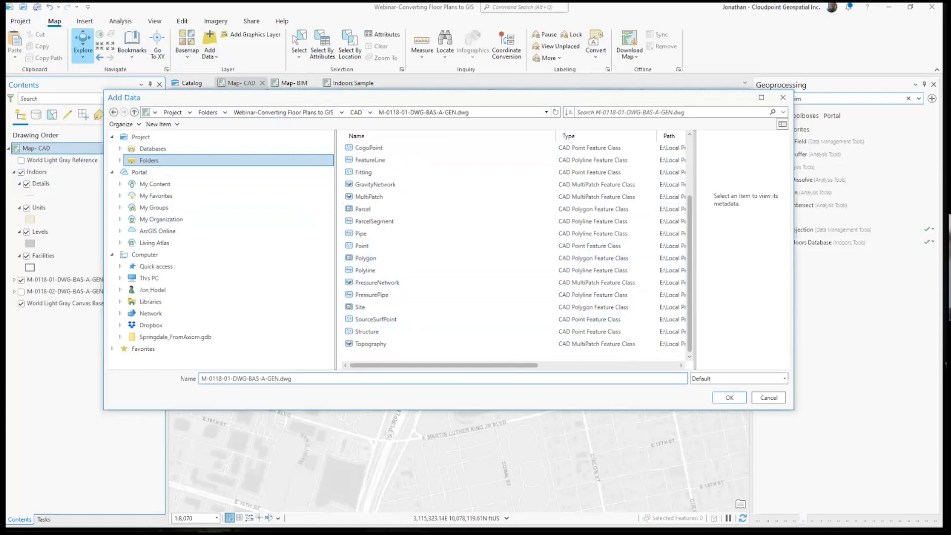
pyautogui.click(769, 397)
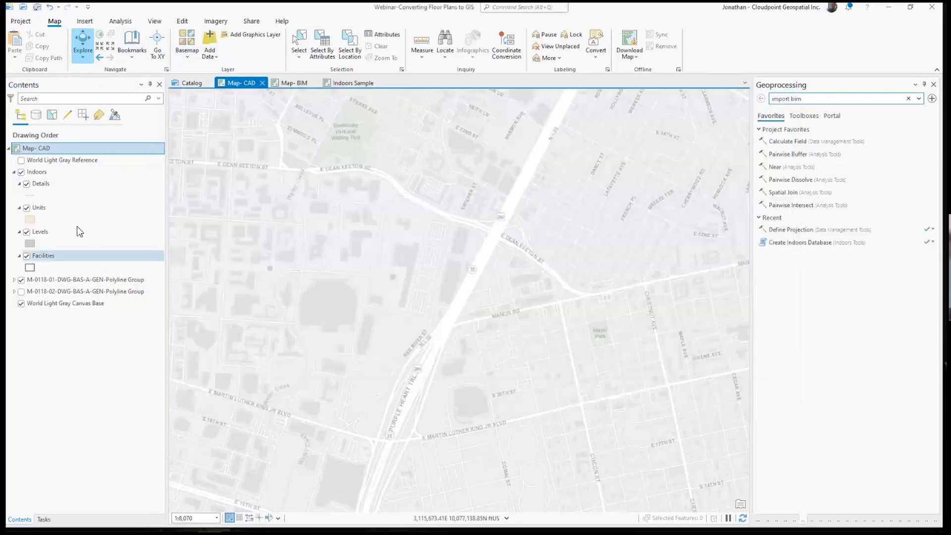
# - Expand the M-0118-01-DWG-BAS-A-GEN-Polyline Group layers, and collapse and hide the Indoors group
pyautogui.click(15, 279)
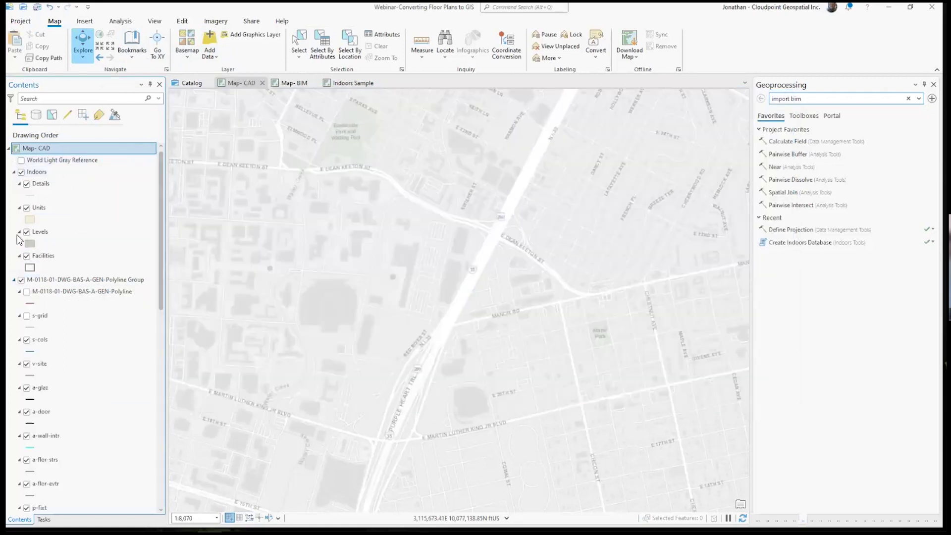
pyautogui.click(14, 171)
pyautogui.click(21, 172)
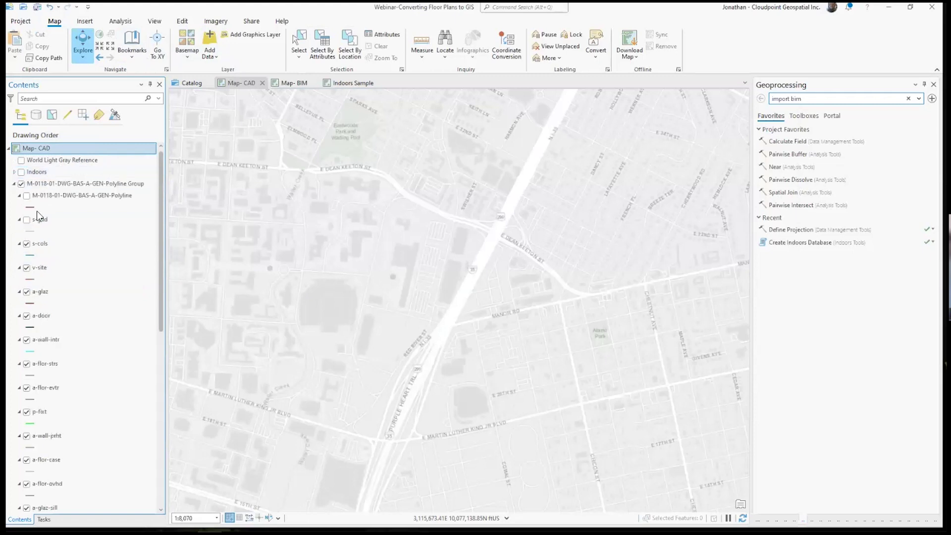
# - Turn off all layers from s-grid through a-flor-misc in the M-0118-01 polyline group together
pyautogui.scroll(-1, 52, 194)
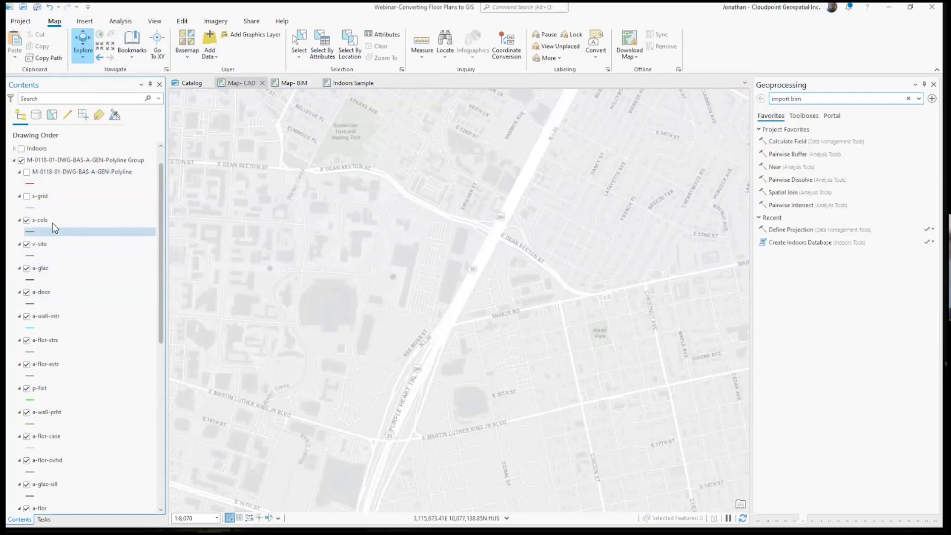
pyautogui.click(48, 193)
pyautogui.scroll(-2, 68, 261)
pyautogui.scroll(-4, 65, 277)
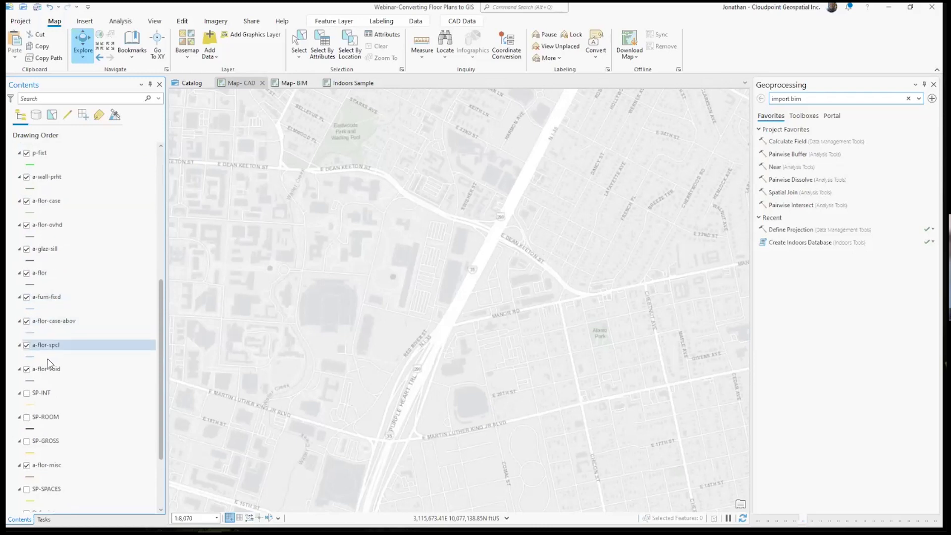
pyautogui.keyDown('shift'); pyautogui.click(42, 465); pyautogui.keyUp('shift')
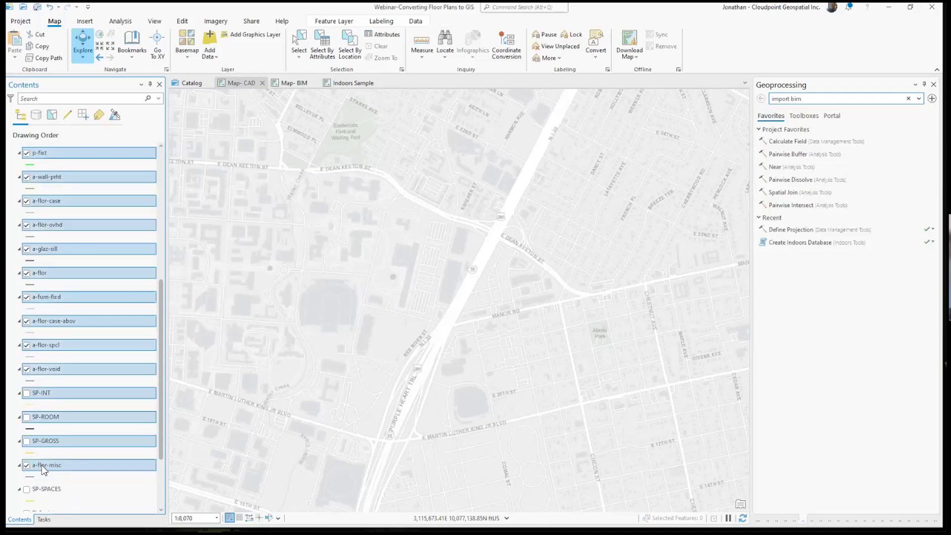
pyautogui.rightClick(42, 465)
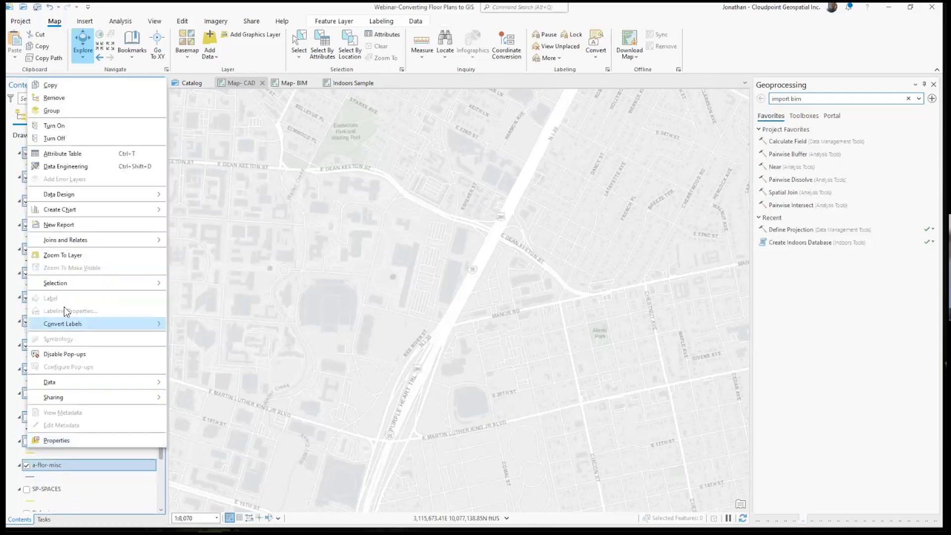
pyautogui.click(56, 138)
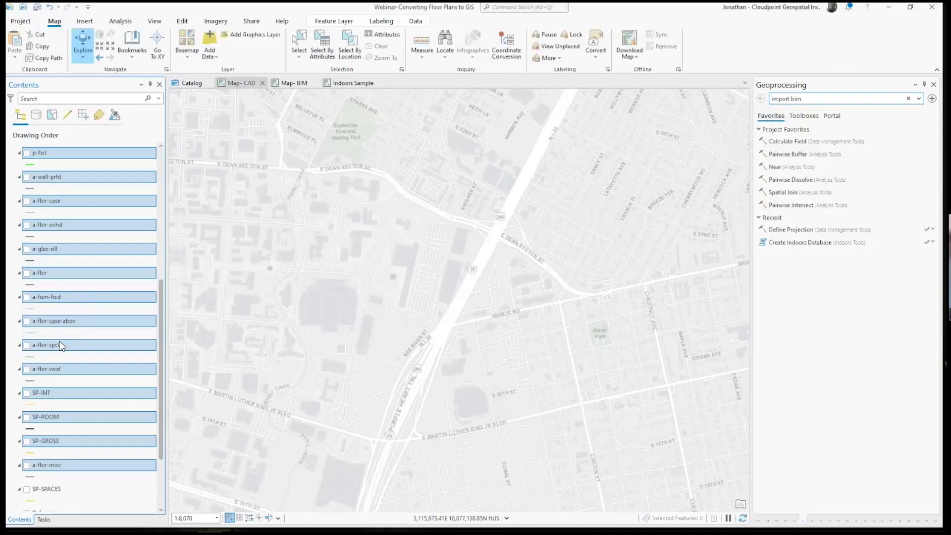
# - Turn on only the a-flor-ovhd layer among the selected CAD layers and zoom the map to the selected layers
pyautogui.scroll(2, 45, 271)
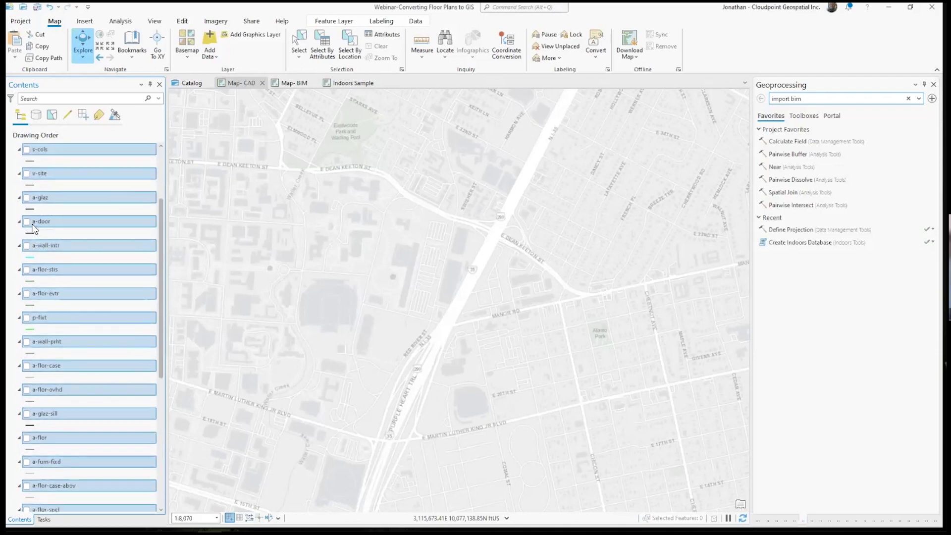
pyautogui.scroll(2, 34, 221)
pyautogui.scroll(-1, 52, 366)
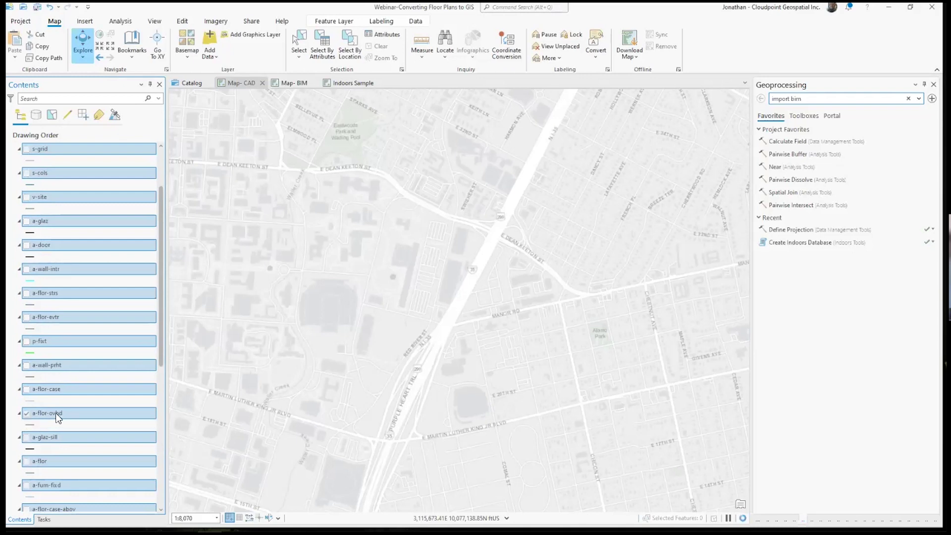
pyautogui.scroll(-3, 30, 417)
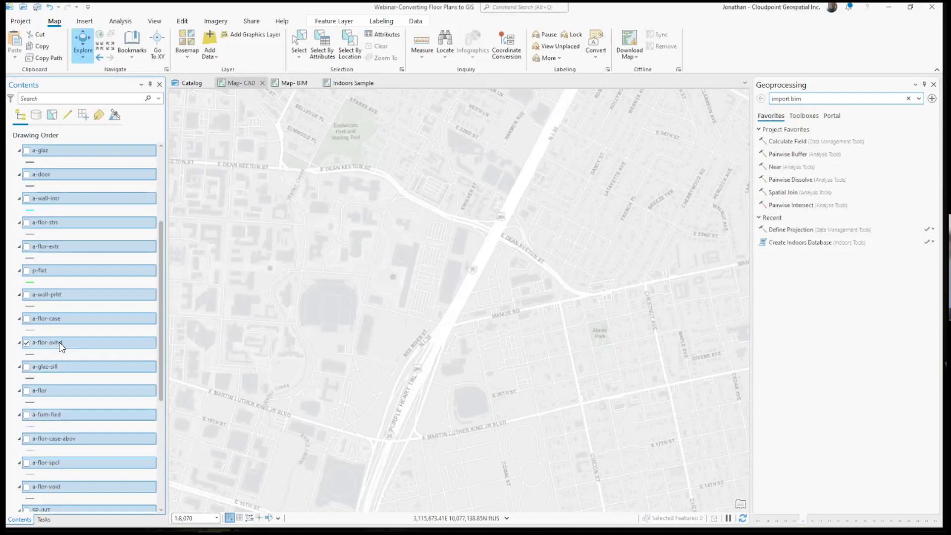
pyautogui.rightClick(61, 347)
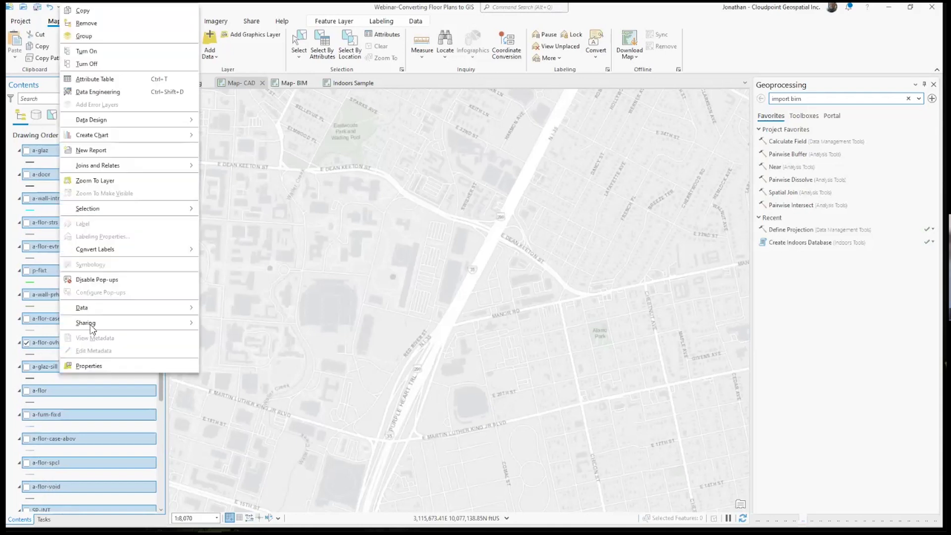
pyautogui.click(91, 180)
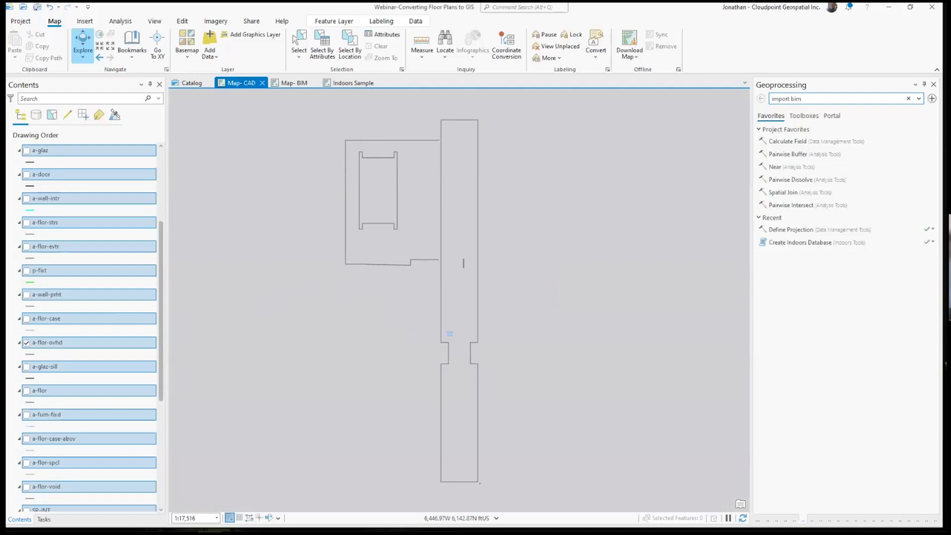
# - Select only the a-flor-ovhd layer and check the spatial reference of its data source in the layer properties
pyautogui.scroll(3, 74, 326)
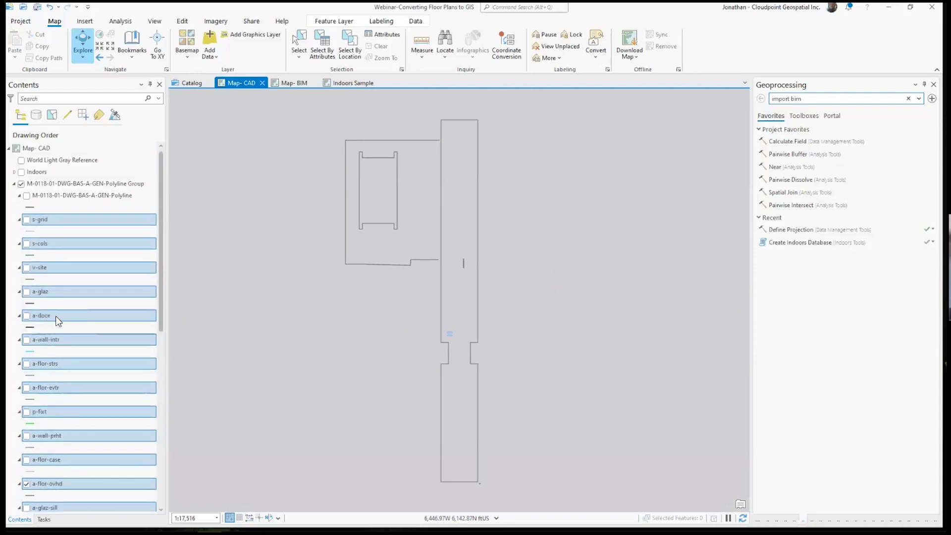
pyautogui.scroll(-2, 55, 339)
pyautogui.scroll(-1, 56, 342)
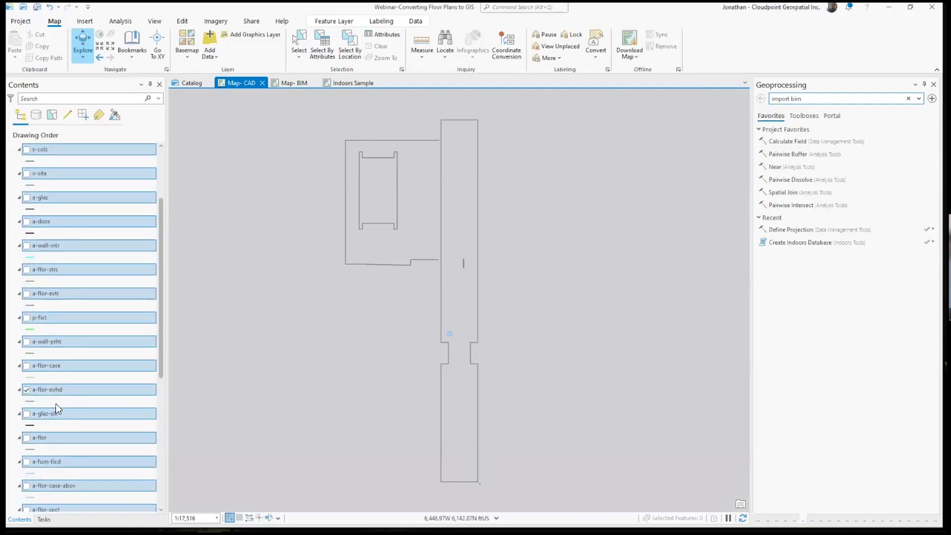
pyautogui.click(24, 388)
pyautogui.click(26, 389)
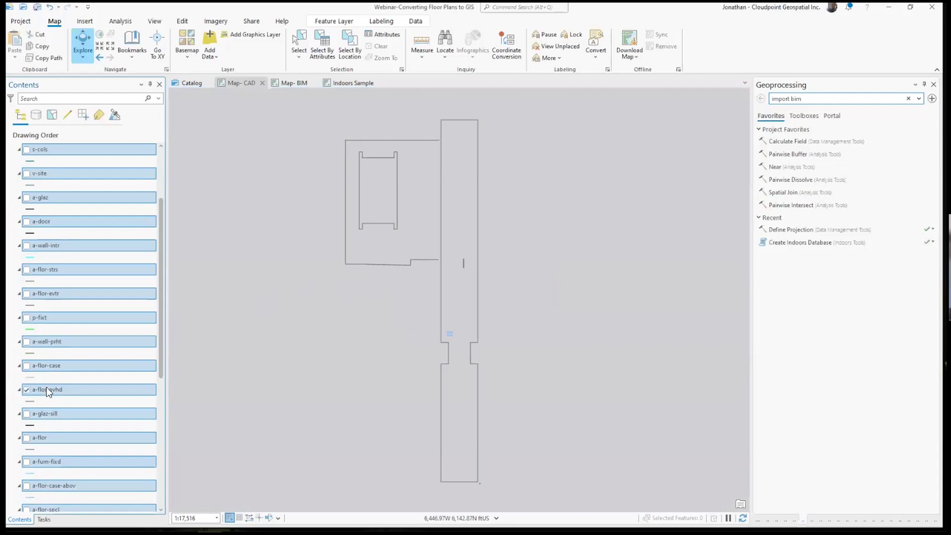
pyautogui.click(74, 394)
pyautogui.rightClick(71, 396)
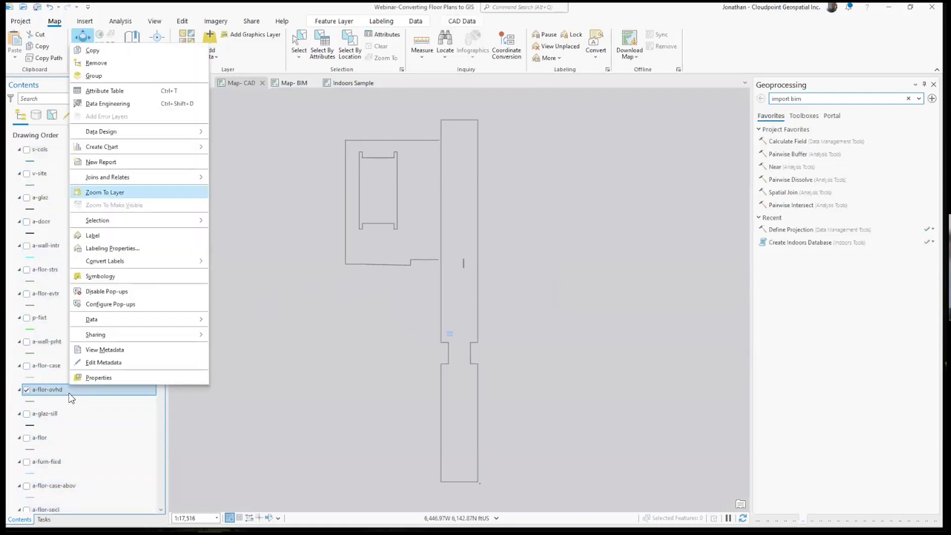
pyautogui.click(94, 377)
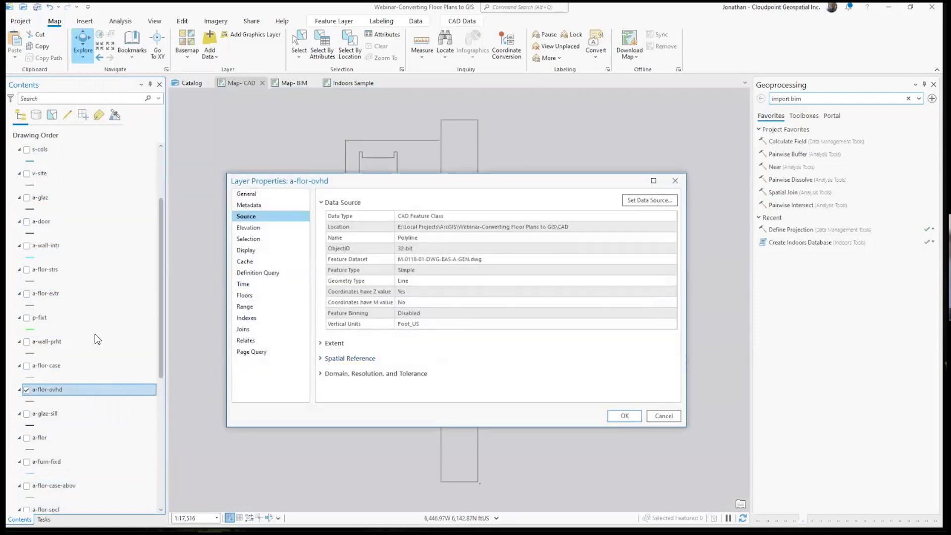
pyautogui.click(321, 357)
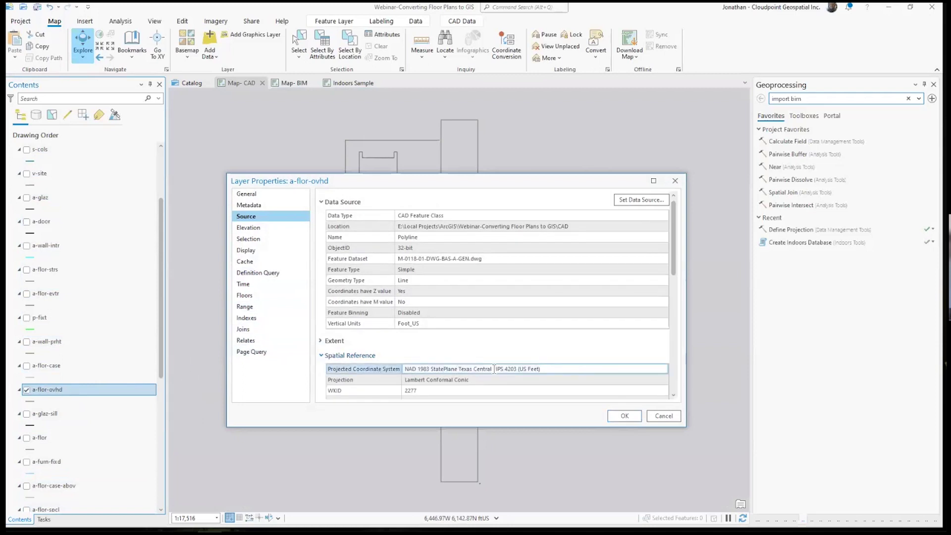
# - Review the remaining spatial reference details of the a-flor-ovhd layer and close its properties without changes
pyautogui.scroll(-2, 519, 359)
pyautogui.scroll(-2, 535, 341)
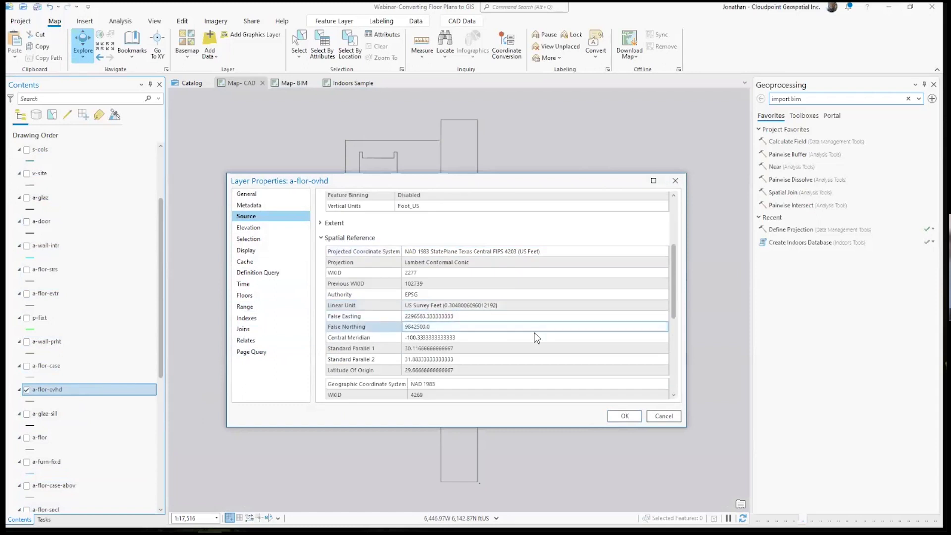
pyautogui.click(649, 415)
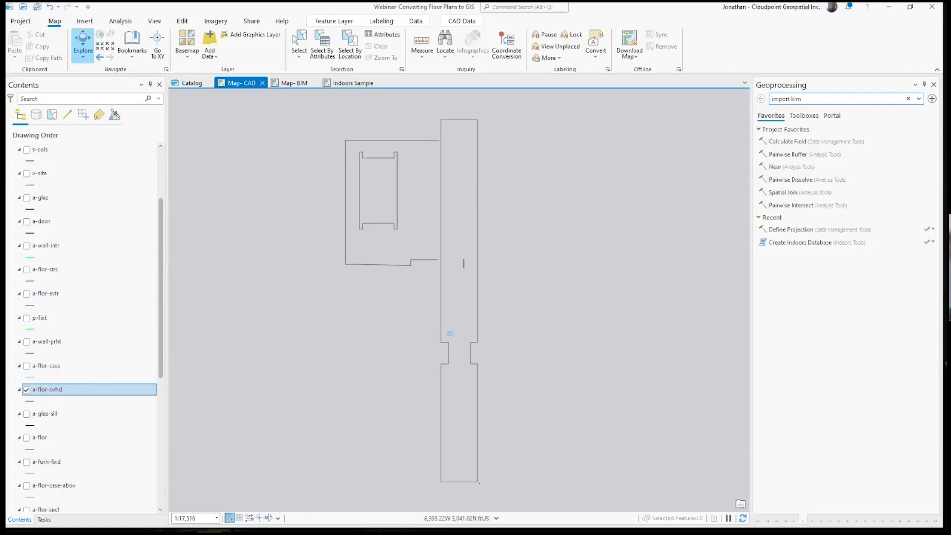
# - Switch to File Explorer and open the CAD folder of the Webinar-Converting Floor Plans to GIS project
pyautogui.hotkey('alt', 'Tab')
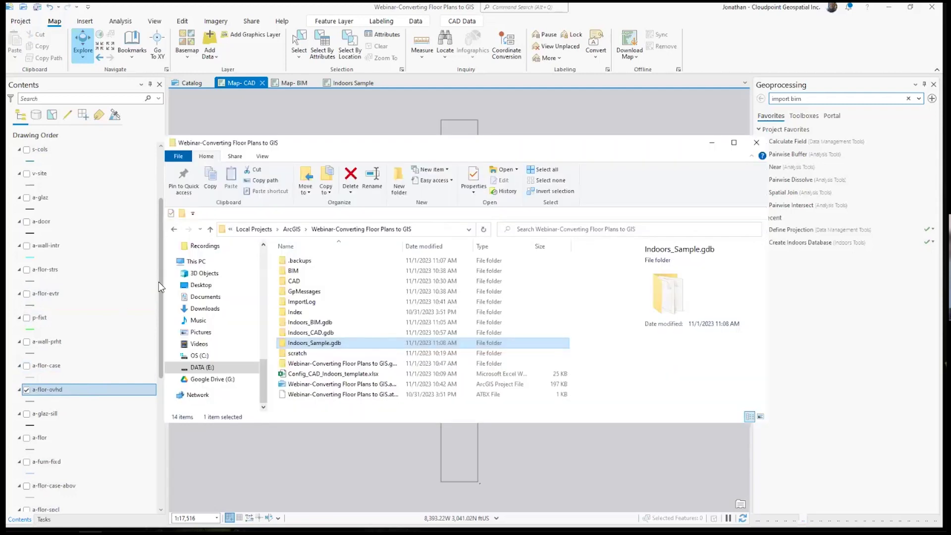
pyautogui.moveTo(264, 350); pyautogui.dragTo(265, 263)
pyautogui.click(328, 232)
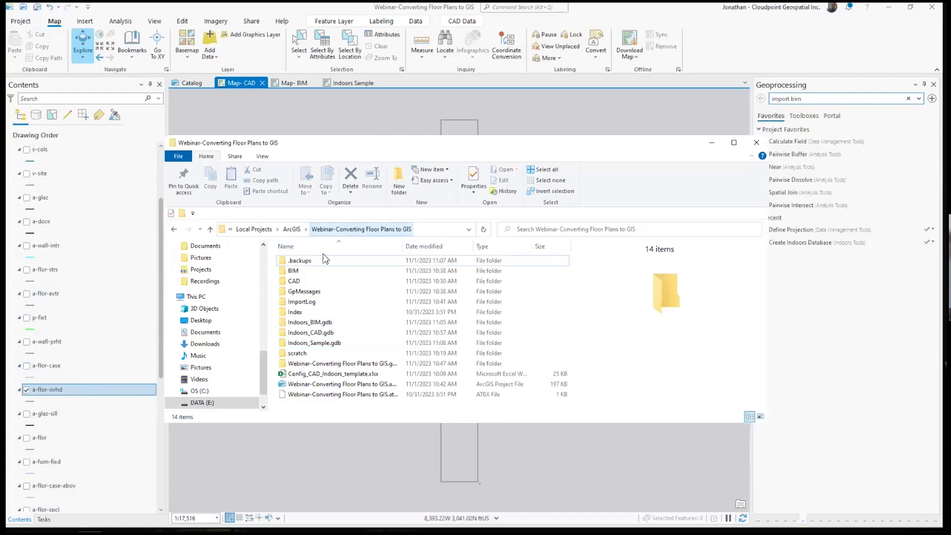
pyautogui.doubleClick(295, 281)
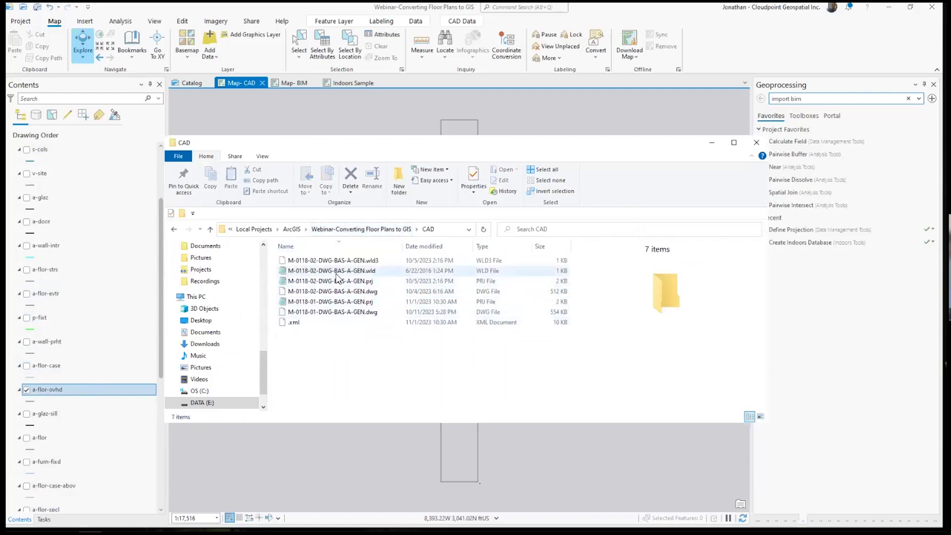
# - Inspect the M-0118-02-DWG-BAS-A-GEN drawing with its .wld3, .wld and .prj companion files, and return to ArcGIS Pro
pyautogui.click(336, 273)
pyautogui.click(334, 291)
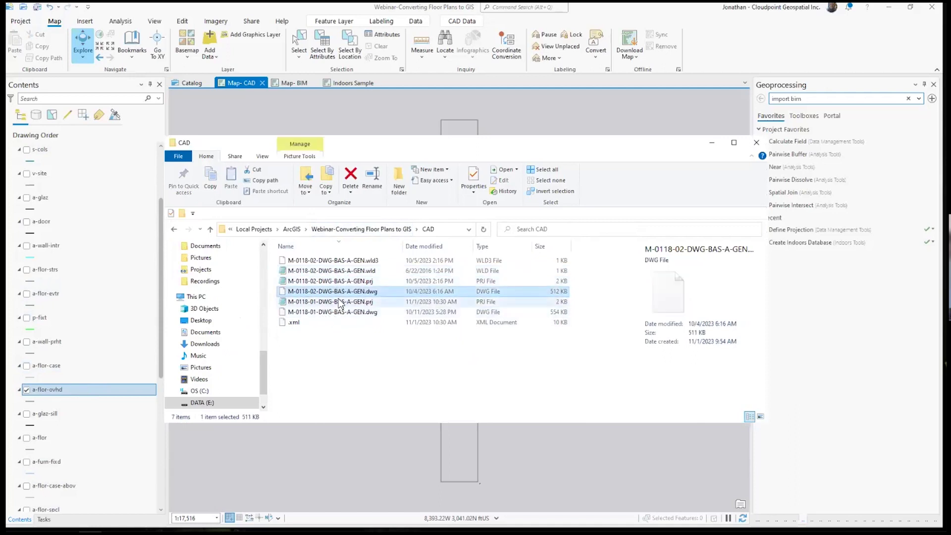
pyautogui.click(333, 261)
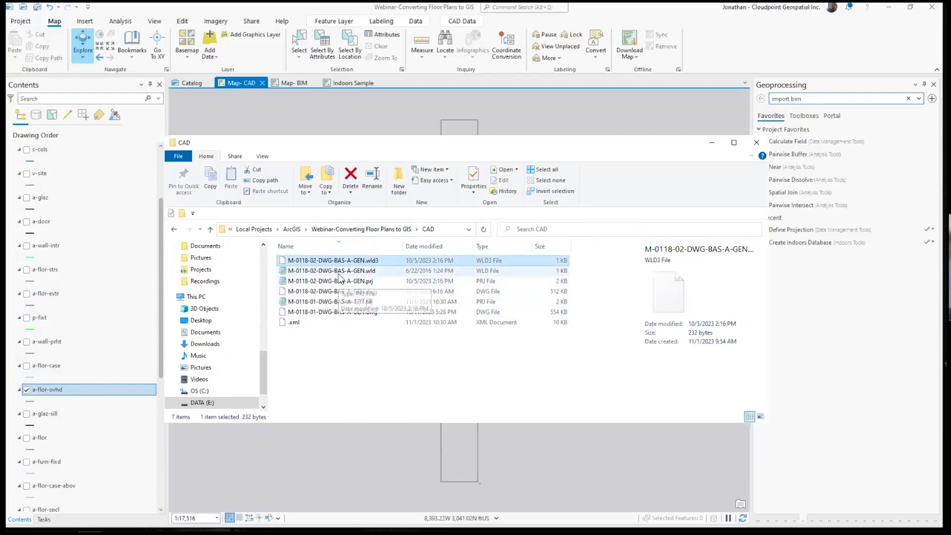
pyautogui.click(337, 271)
pyautogui.keyDown('shift'); pyautogui.click(340, 285); pyautogui.keyUp('shift')
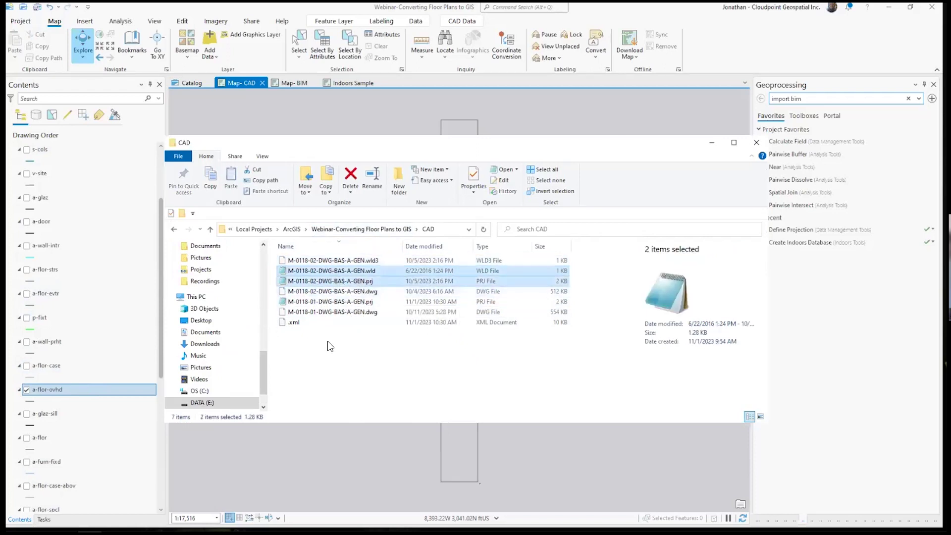
pyautogui.click(712, 143)
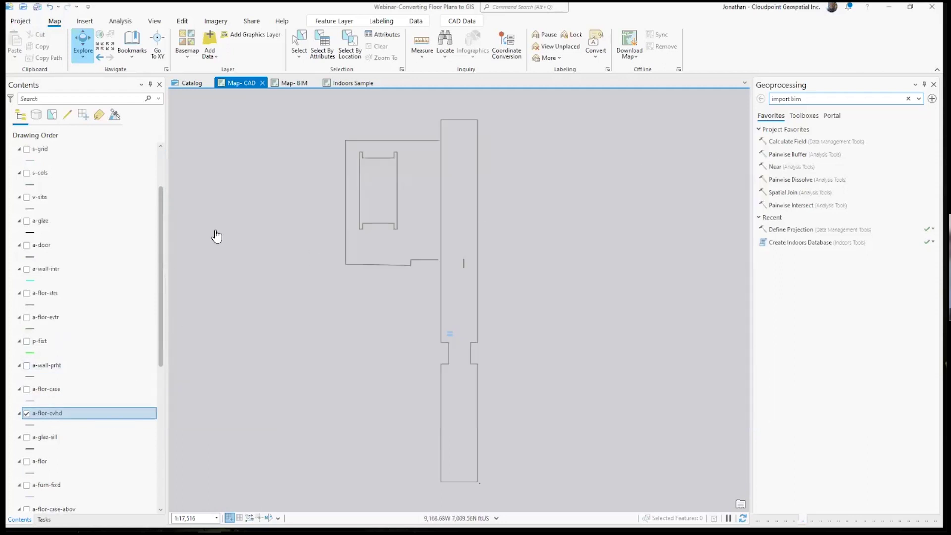
# - Set up Define Projection with a-flor-ovhd as the input dataset and the current map's coordinate system
pyautogui.click(468, 22)
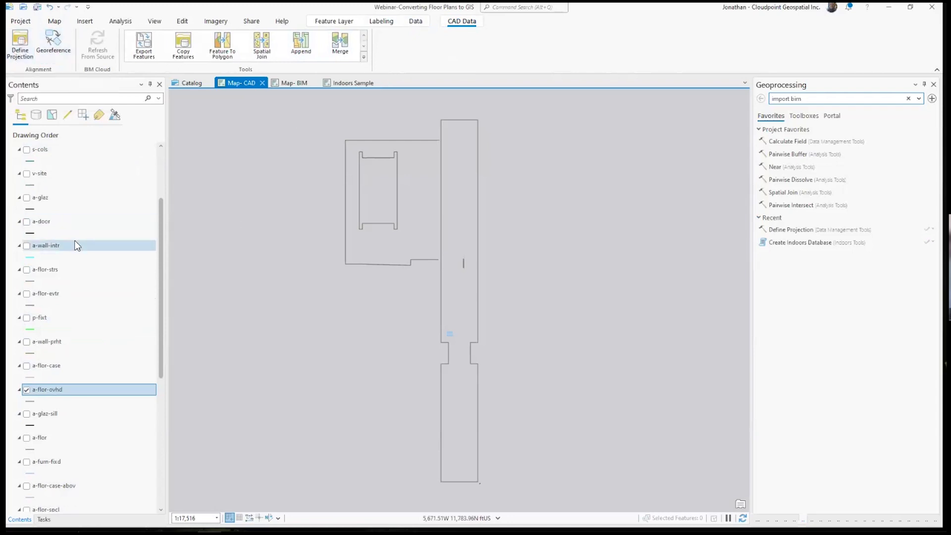
pyautogui.scroll(1, 77, 244)
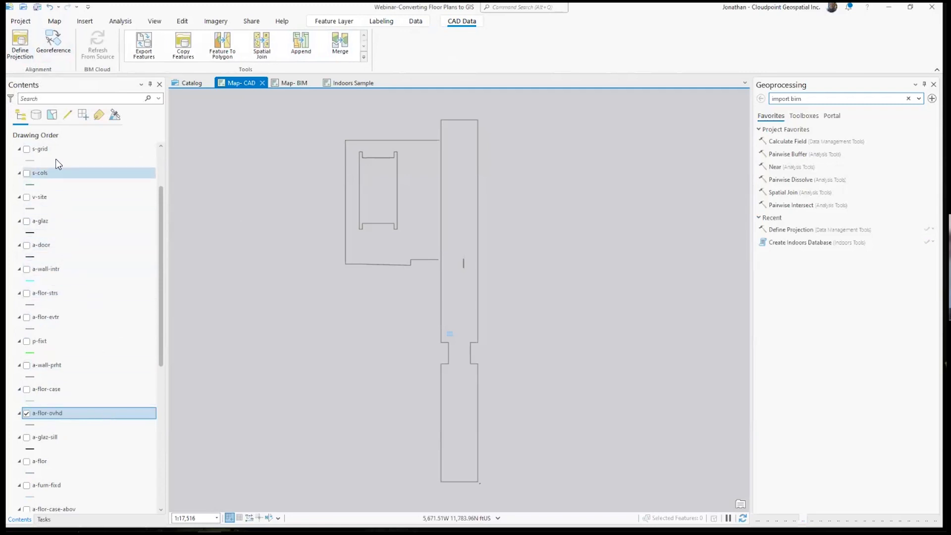
pyautogui.click(18, 48)
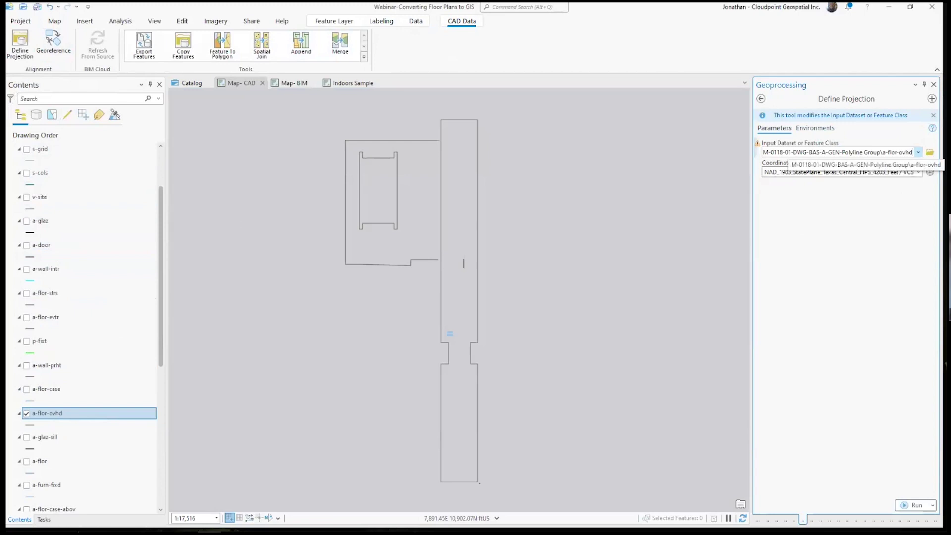
pyautogui.click(918, 152)
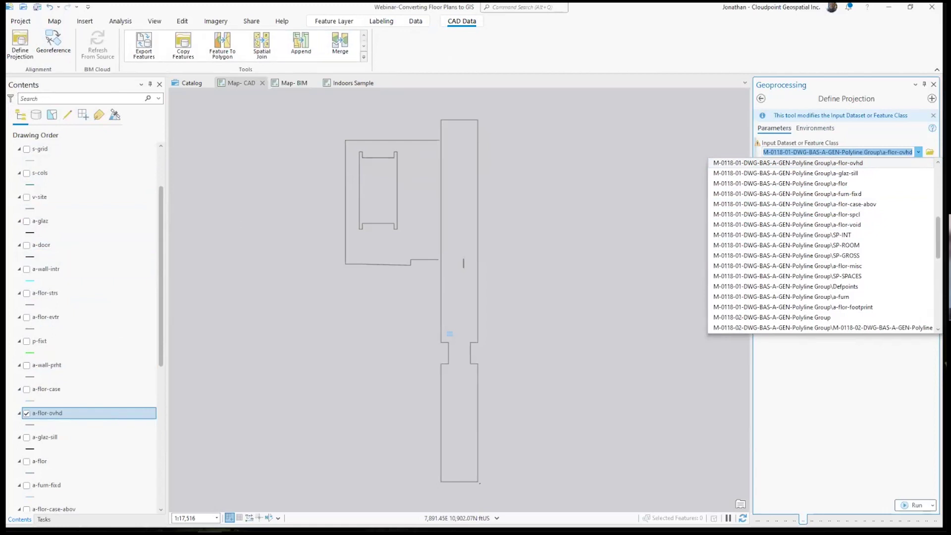
pyautogui.press('Return')
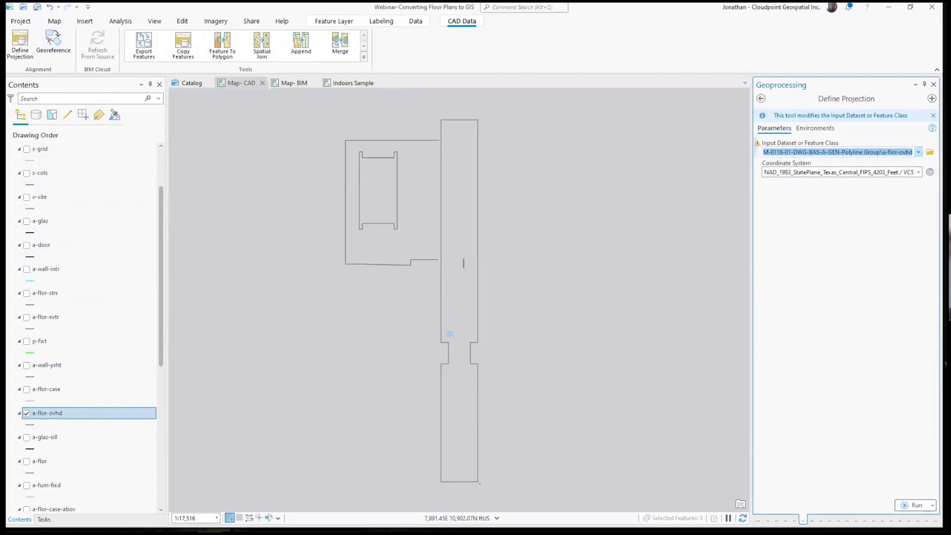
pyautogui.click(918, 172)
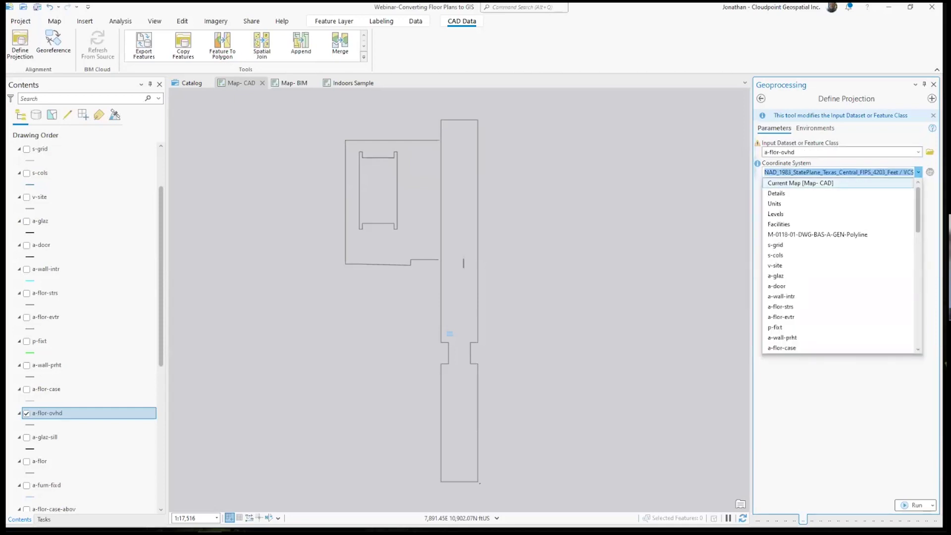
pyautogui.click(800, 183)
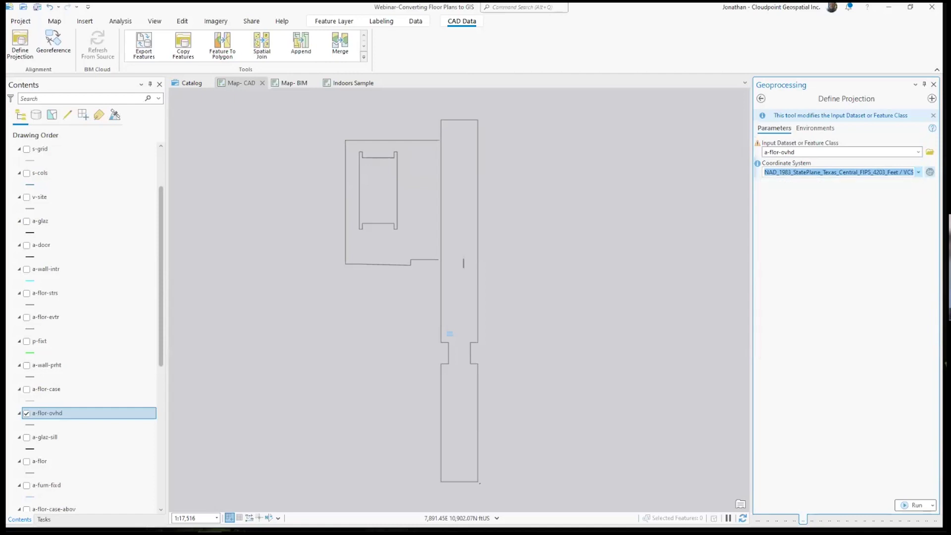
# - Search the available XY coordinate systems for 4203 and close the selection without applying a change
pyautogui.click(929, 172)
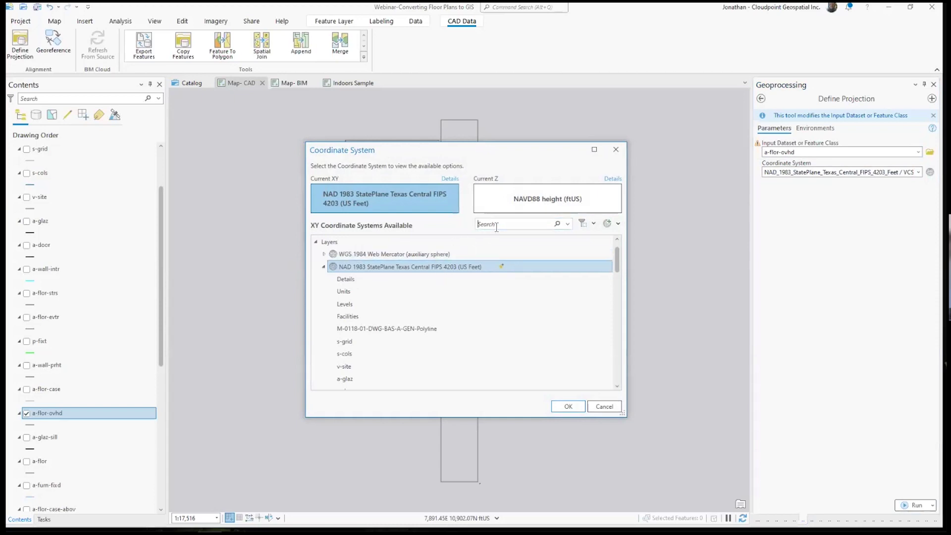
pyautogui.write('4203')
pyautogui.click(604, 406)
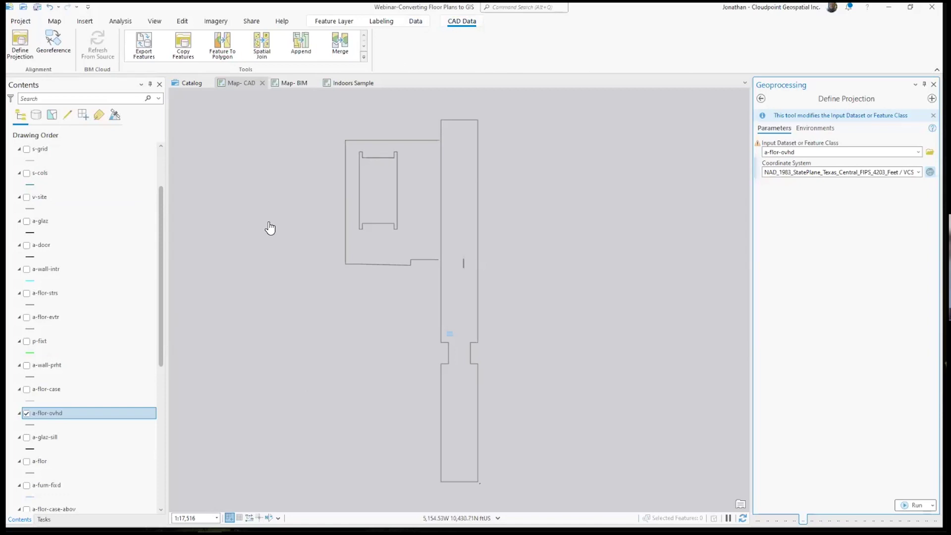
# - Start georeferencing the a-flor-ovhd layer and zoom the map to the M-0118-02-DWG-BAS-A-GEN-Polyline Group
pyautogui.click(51, 45)
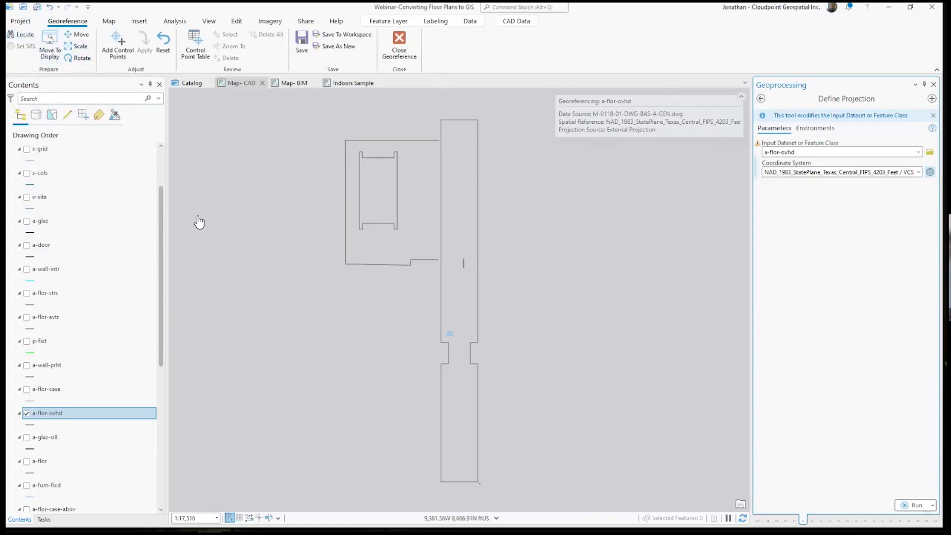
pyautogui.scroll(3, 101, 197)
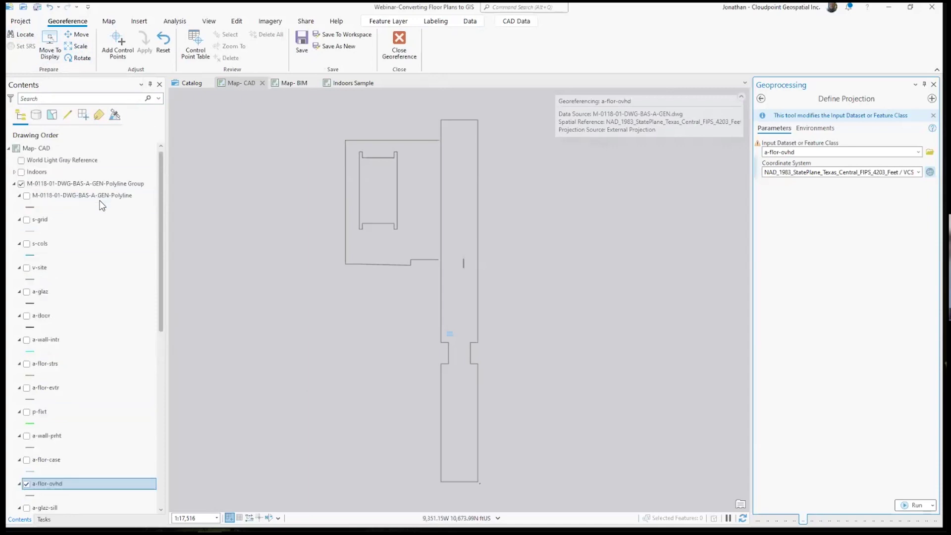
pyautogui.click(14, 183)
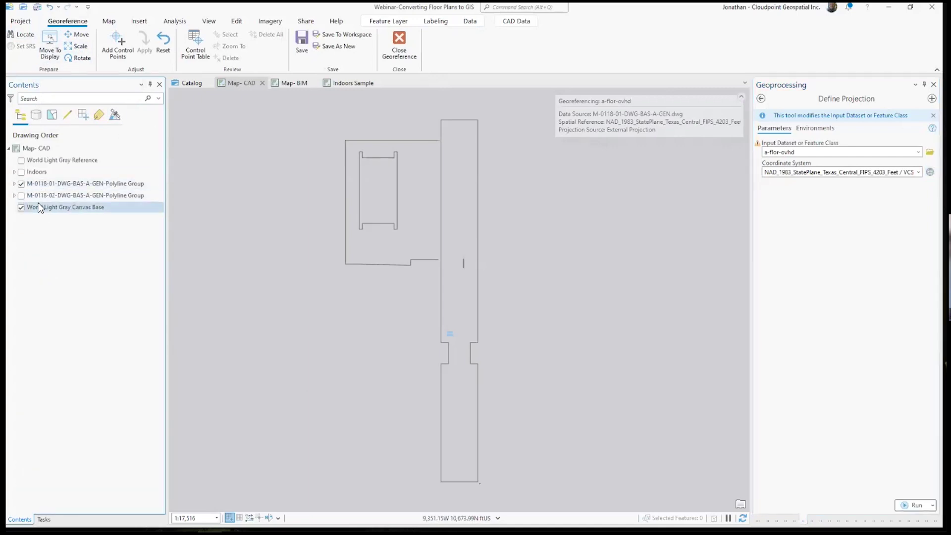
pyautogui.rightClick(46, 197)
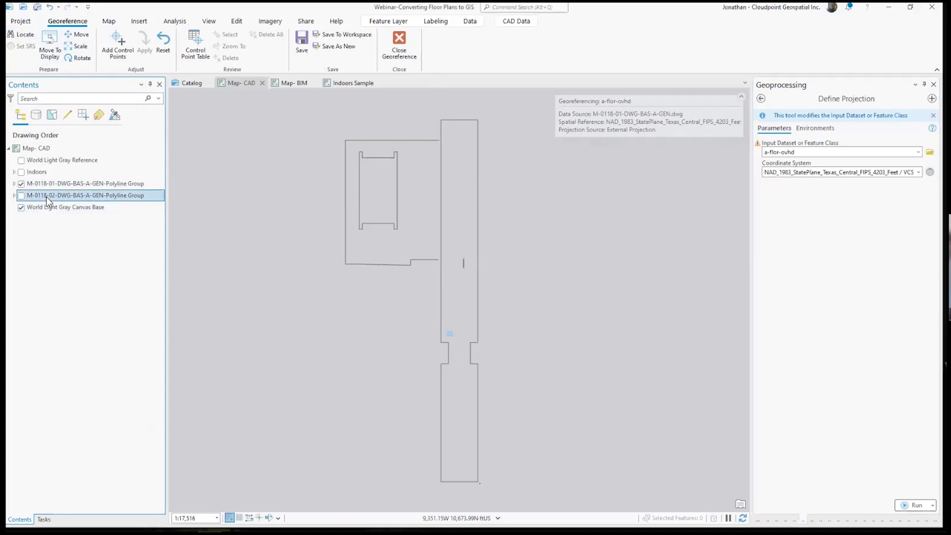
pyautogui.click(58, 261)
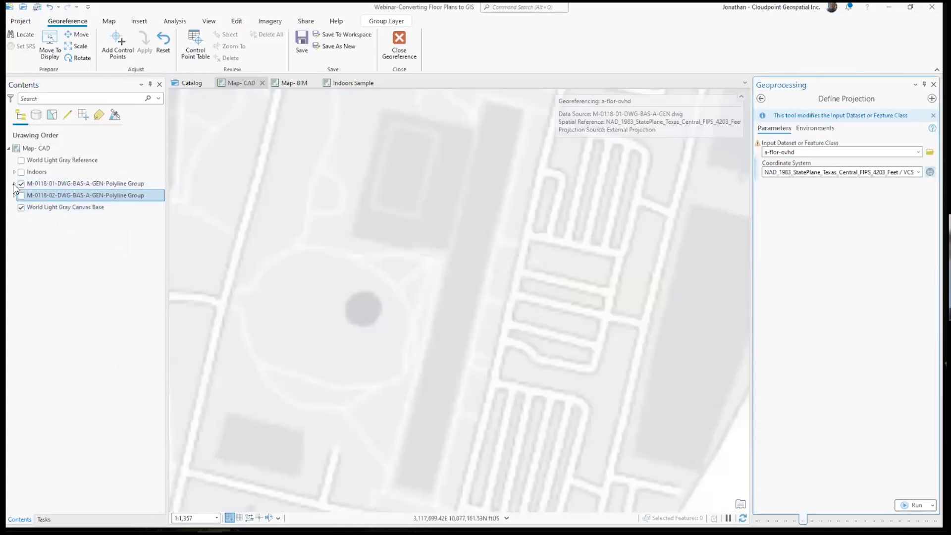
# - Select a-flor-ovhd in the M-0118-01 polyline group and move its drawing to the current map display
pyautogui.click(14, 184)
pyautogui.scroll(-3, 55, 297)
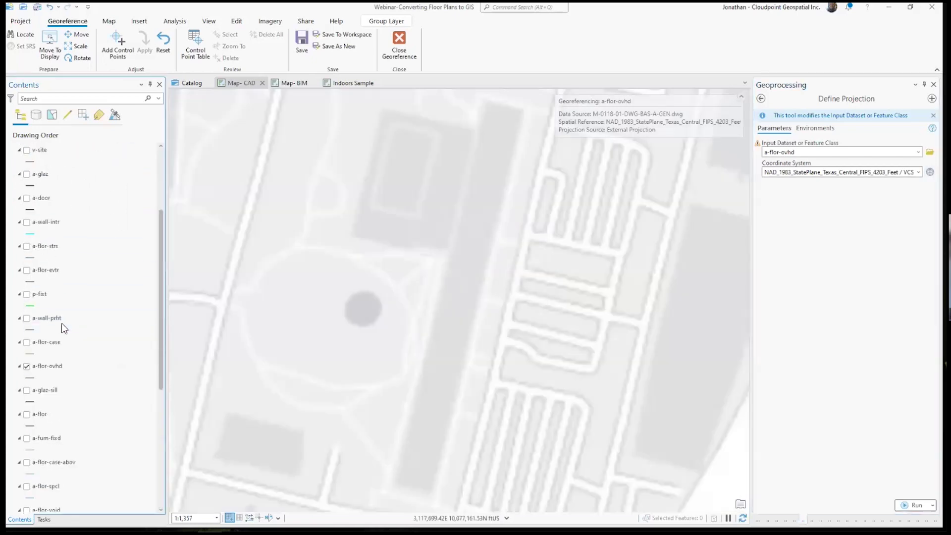
pyautogui.click(52, 370)
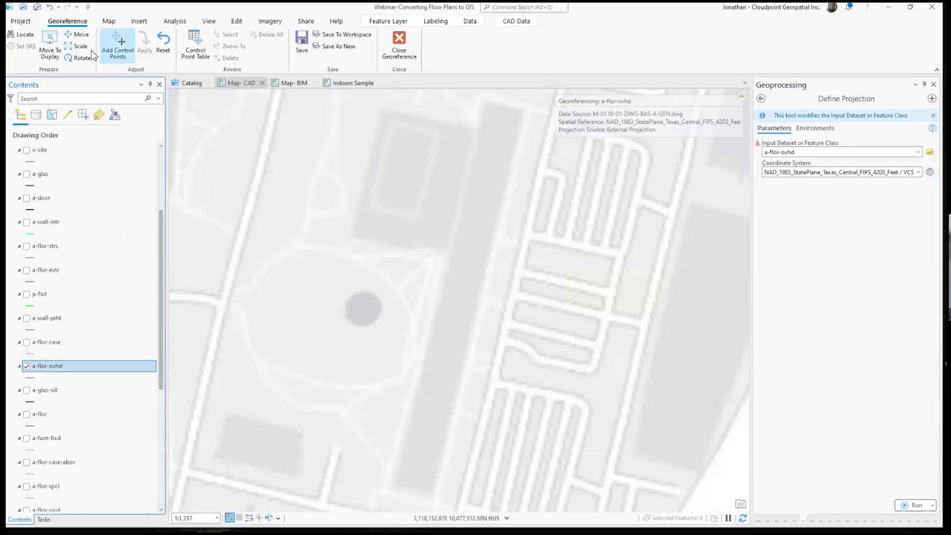
pyautogui.click(53, 43)
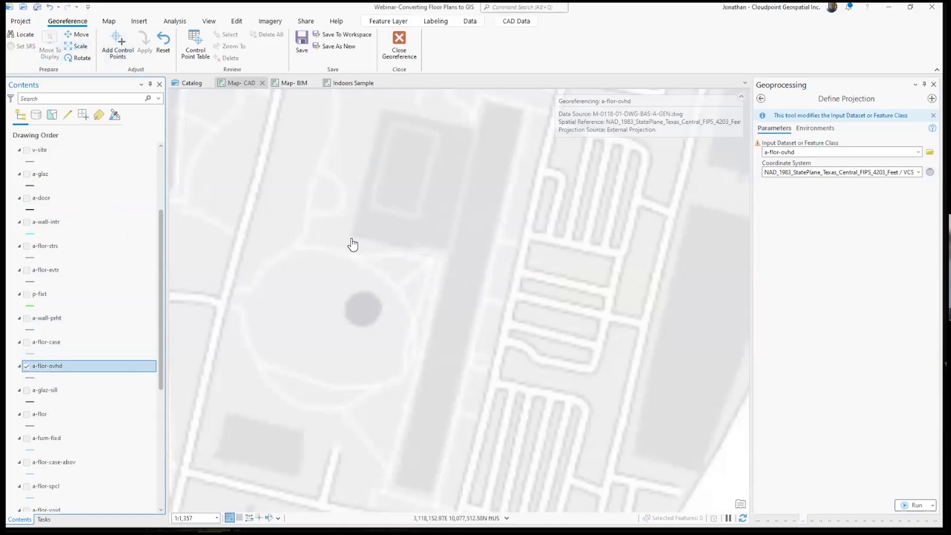
pyautogui.scroll(-2, 391, 277)
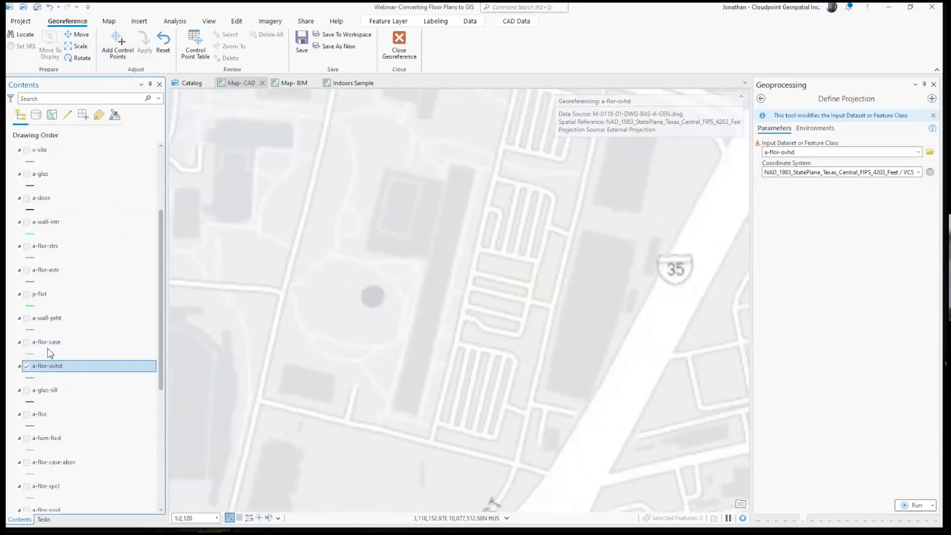
pyautogui.scroll(5, 48, 353)
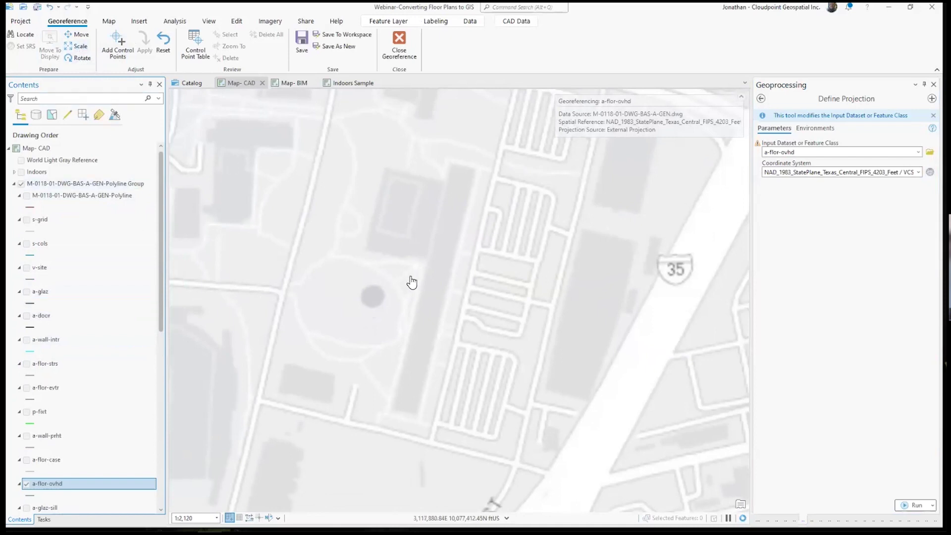
pyautogui.scroll(-5, 446, 277)
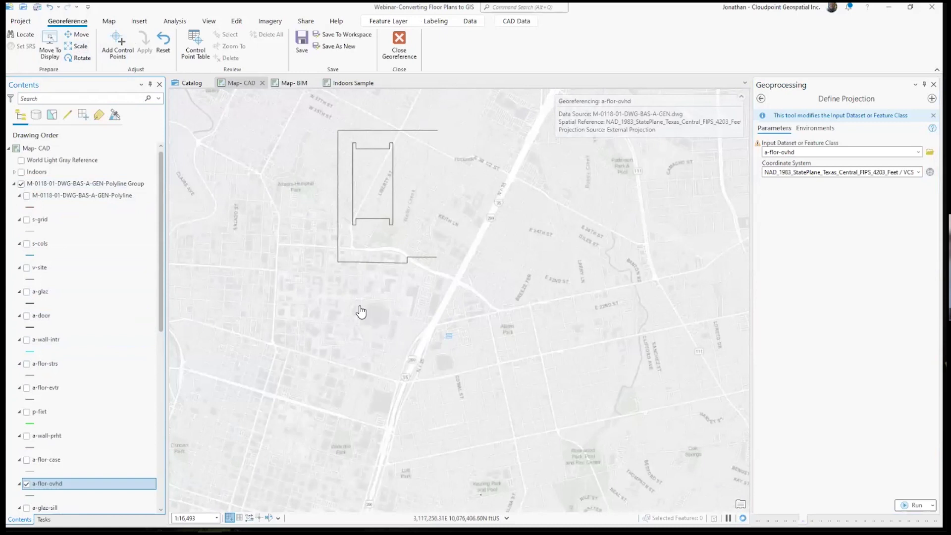
# - Turn on the a-flor layer in the M-0118-01 polyline group alongside a-flor-ovhd
pyautogui.click(27, 459)
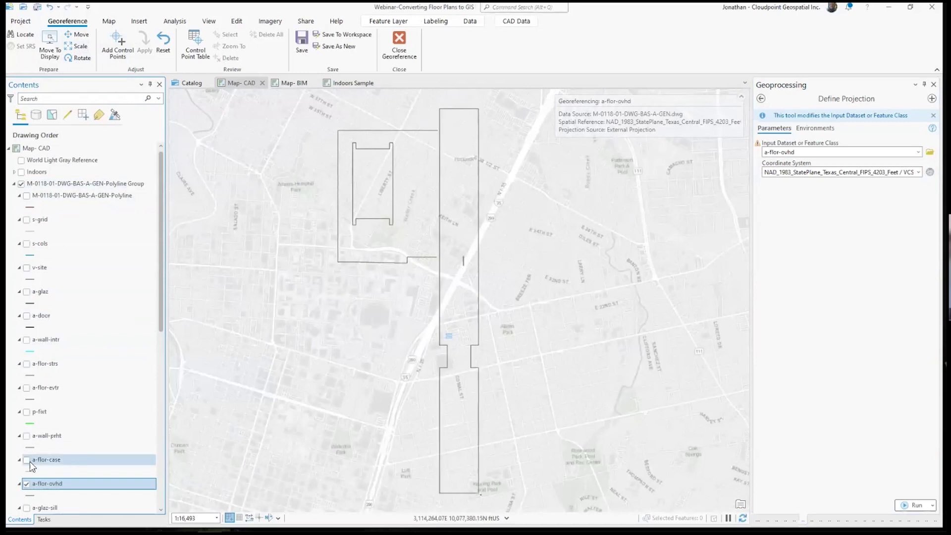
pyautogui.scroll(-1, 30, 461)
pyautogui.click(26, 484)
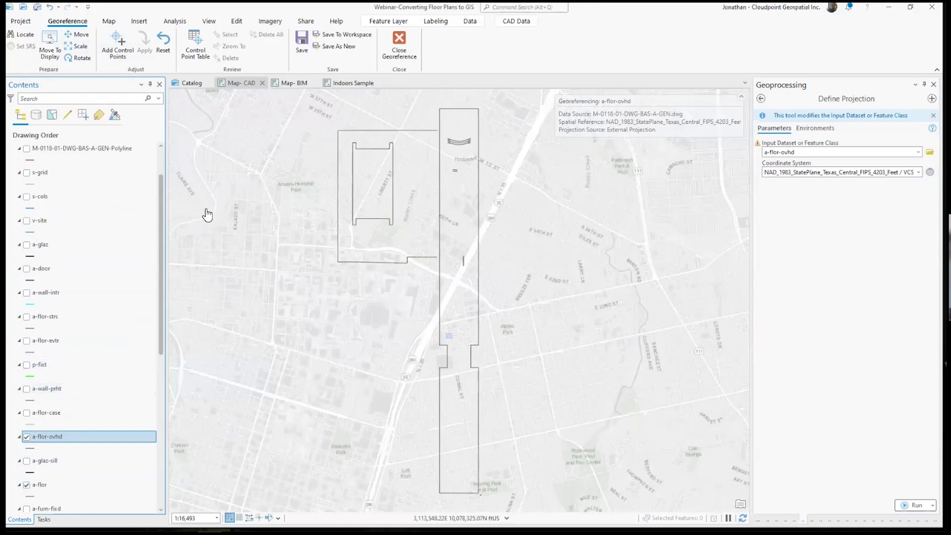
# - Resize the CAD drawing with the Scale tool, move it to the current display, and activate the Rotate tool
pyautogui.click(70, 49)
pyautogui.moveTo(338, 98); pyautogui.dragTo(410, 291)
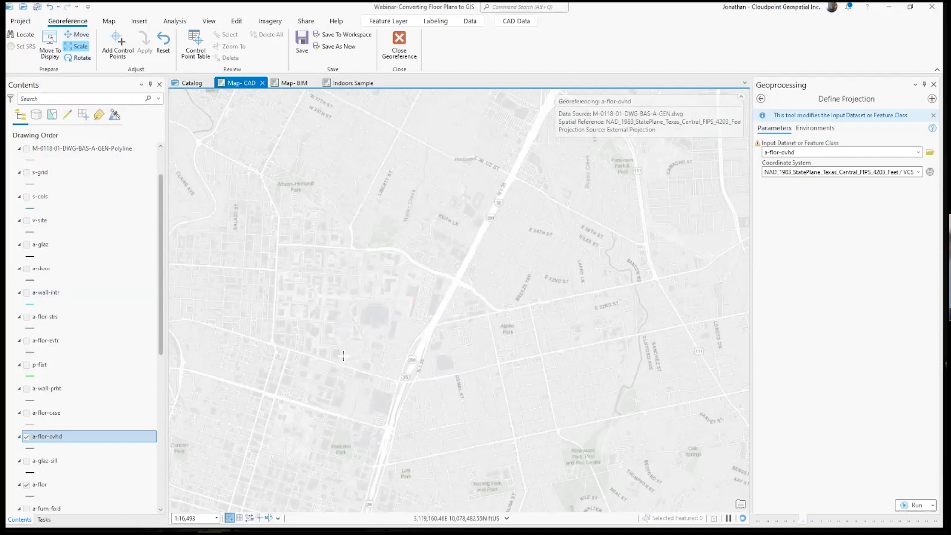
pyautogui.scroll(2, 344, 347)
pyautogui.click(50, 45)
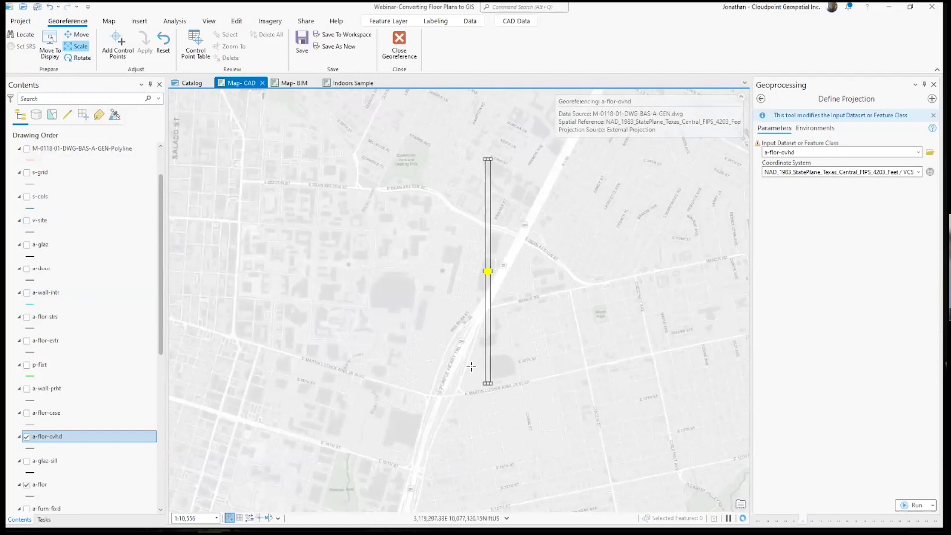
pyautogui.moveTo(485, 384); pyautogui.dragTo(449, 378)
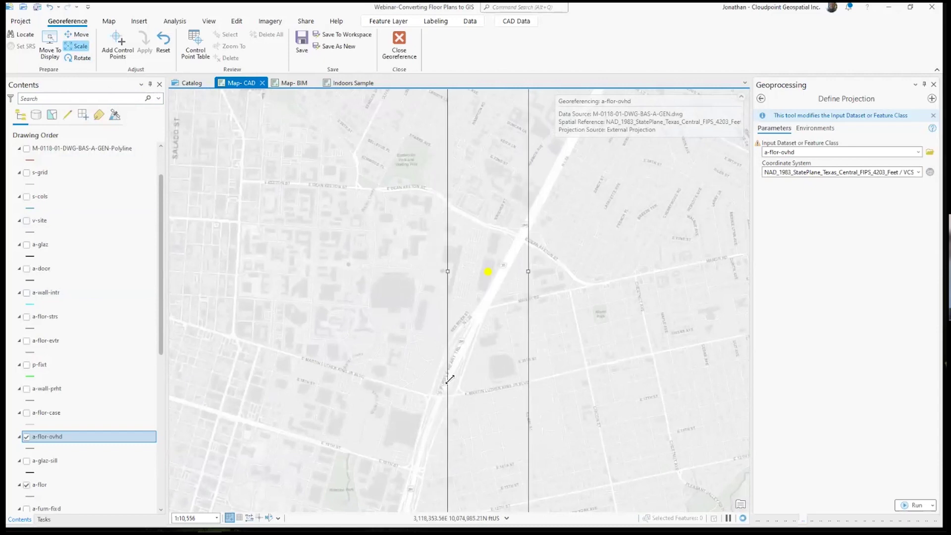
pyautogui.click(77, 57)
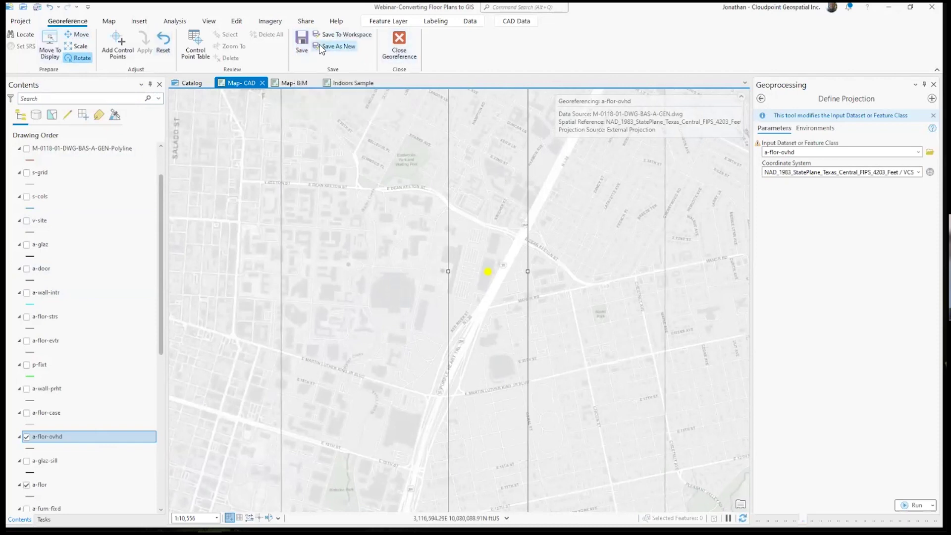
# - Examine the world and projection files stored beside the M-0118-01 and M-0118-02 drawings in the CAD folder in File Explorer
pyautogui.moveTo(148, 532)
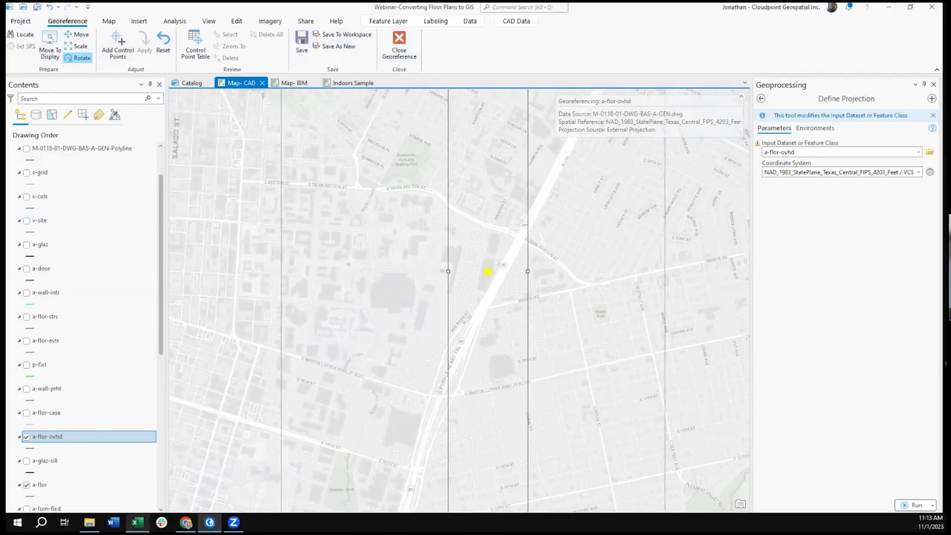
pyautogui.click(89, 522)
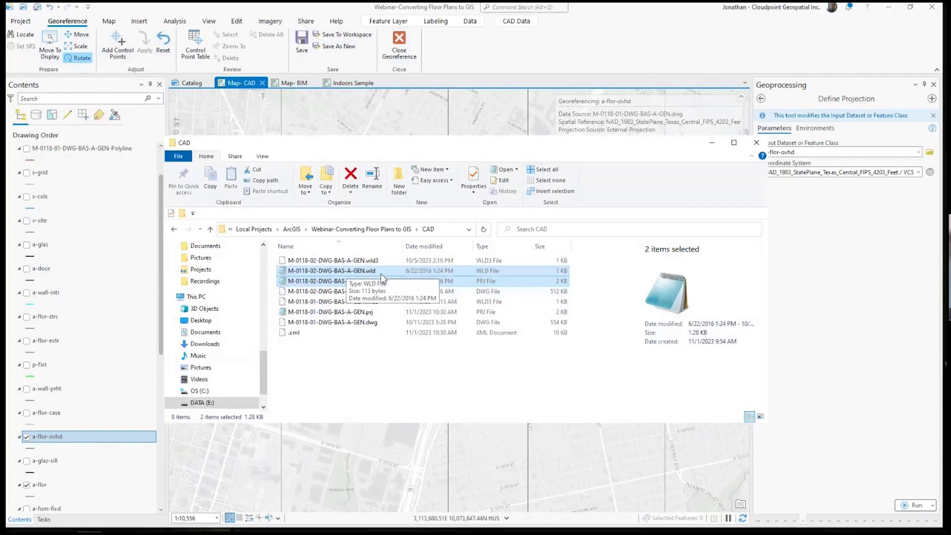
pyautogui.click(712, 144)
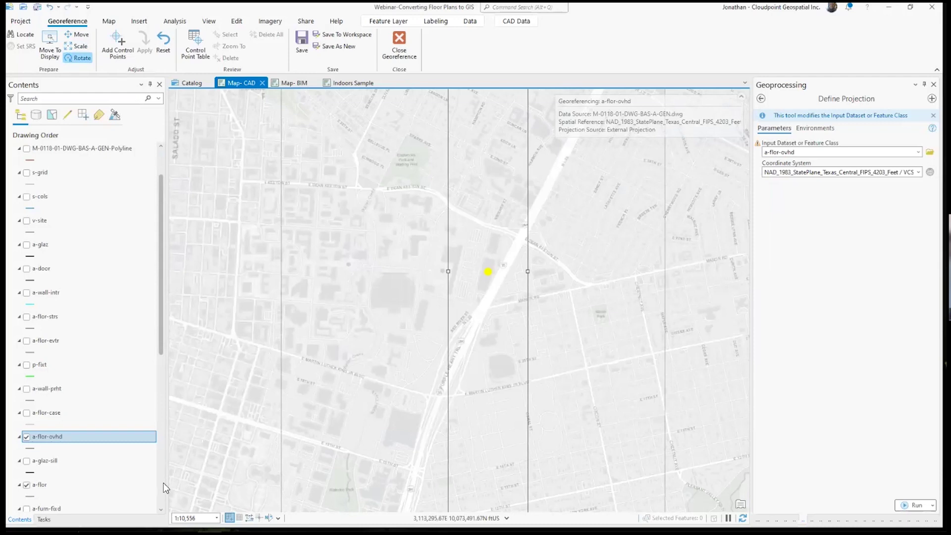
pyautogui.moveTo(141, 532)
pyautogui.moveTo(90, 522)
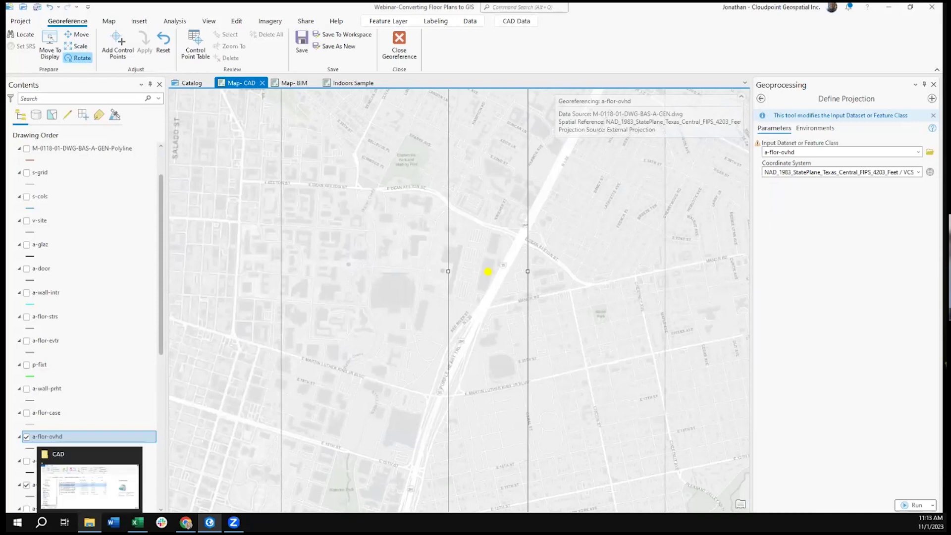
pyautogui.click(89, 522)
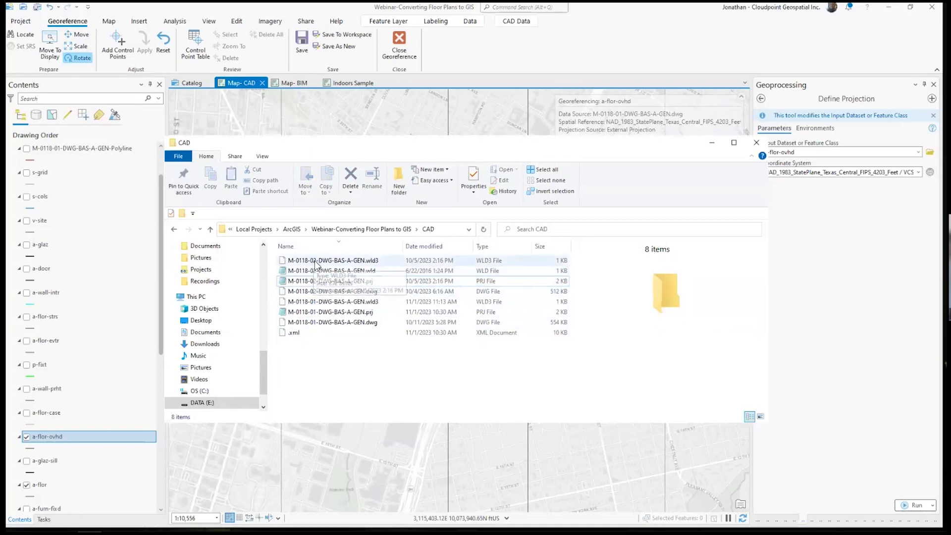
pyautogui.click(311, 303)
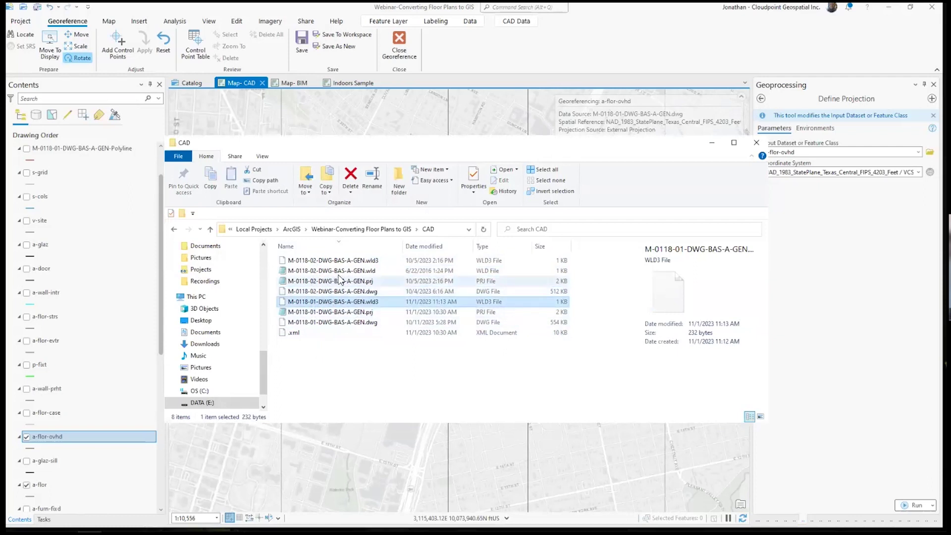
pyautogui.click(367, 271)
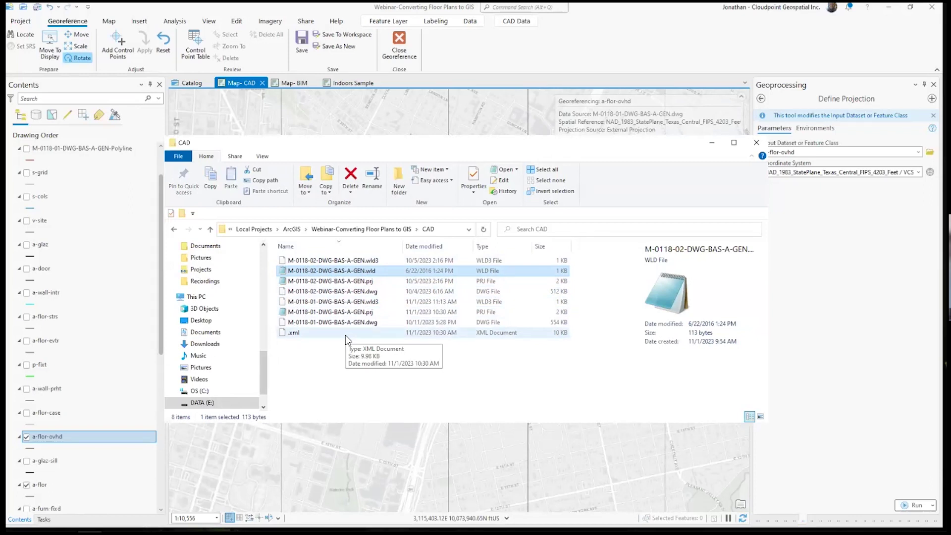
pyautogui.click(714, 145)
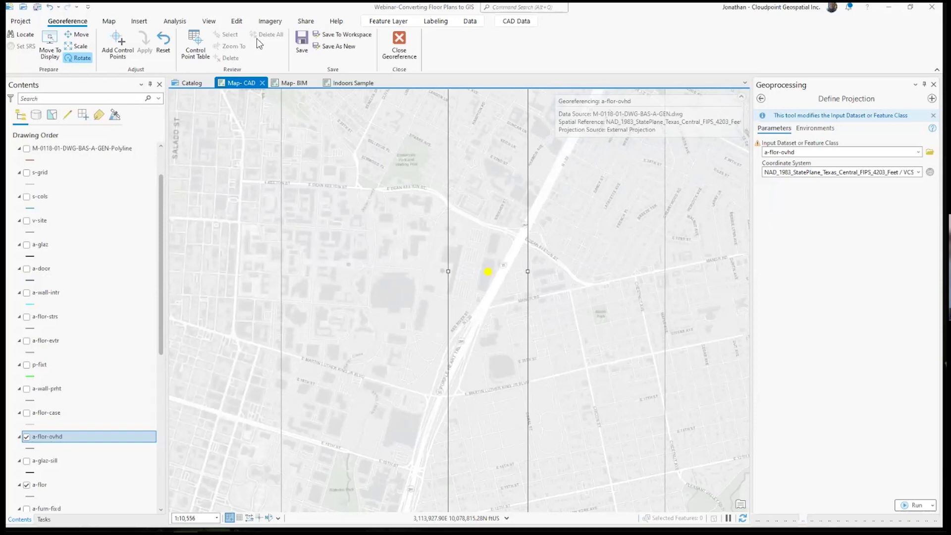
# - Switch to the browser and start the presentation in full screen
pyautogui.hotkey('alt', 'Tab')
pyautogui.click(820, 71)
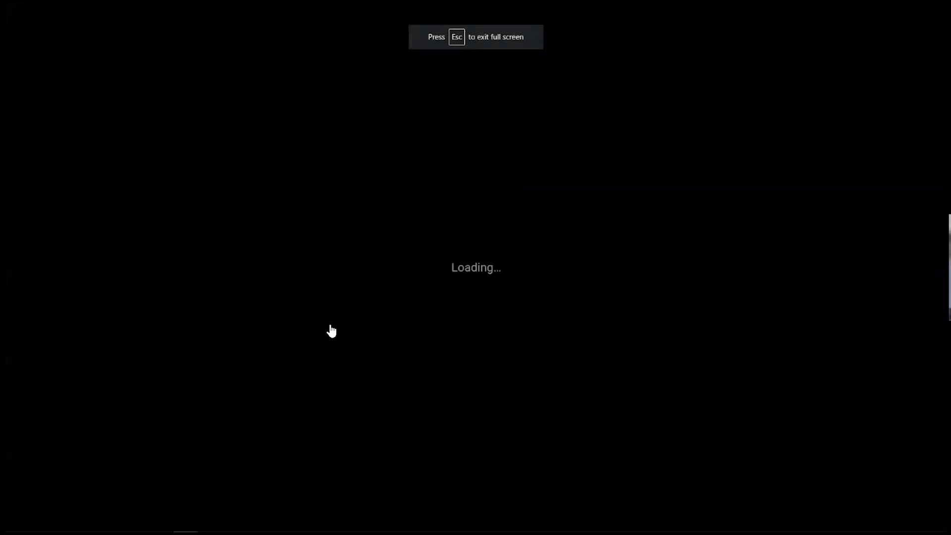
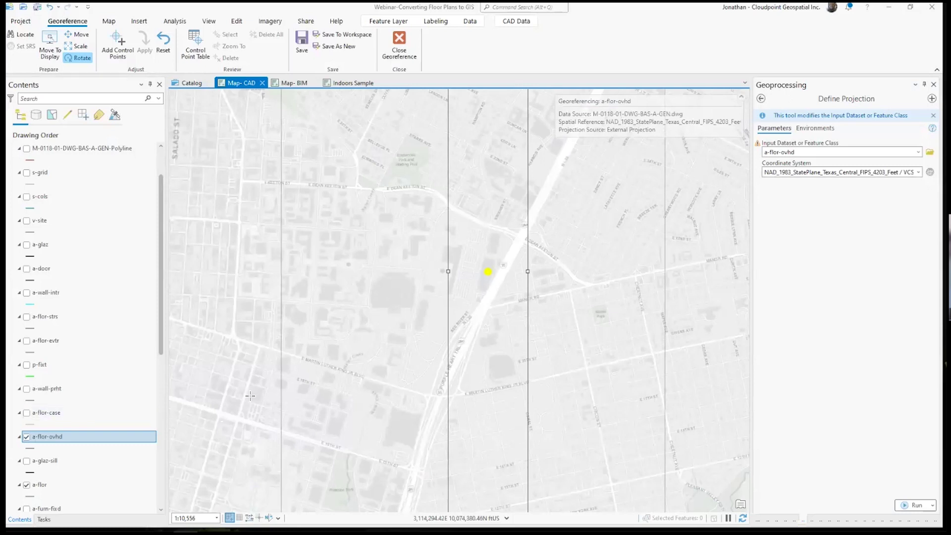
# - Close the georeferencing session for a-flor-ovhd and discard its unsaved edits
pyautogui.scroll(-1, 371, 325)
pyautogui.scroll(-1, 370, 325)
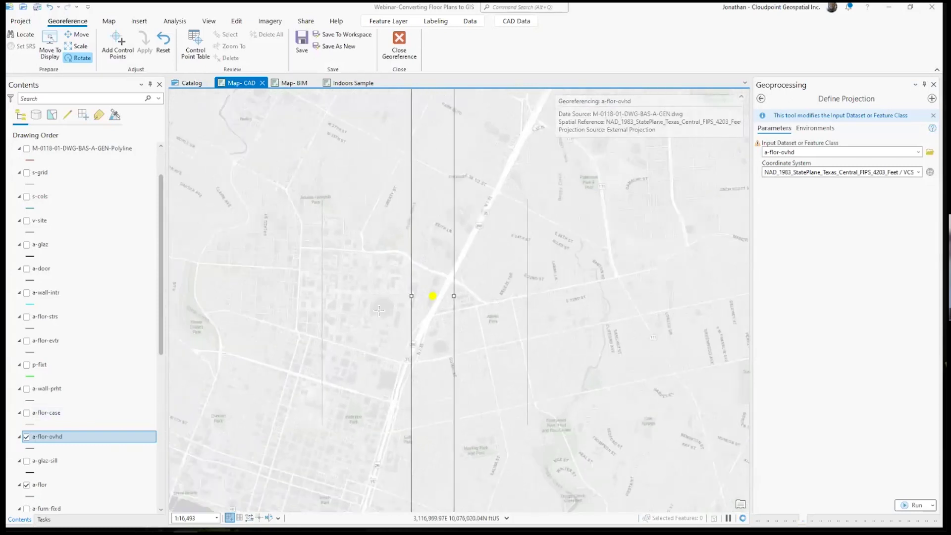
pyautogui.scroll(-1, 370, 325)
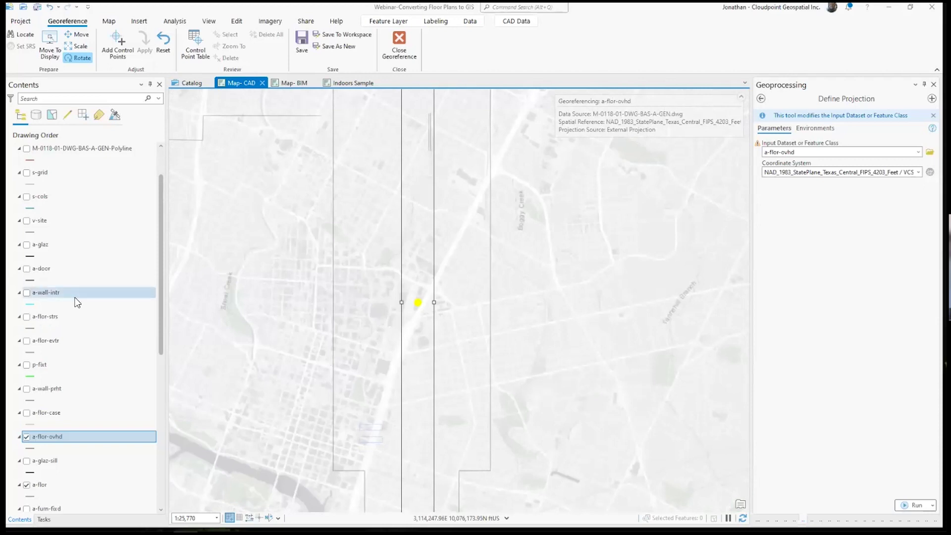
pyautogui.click(390, 46)
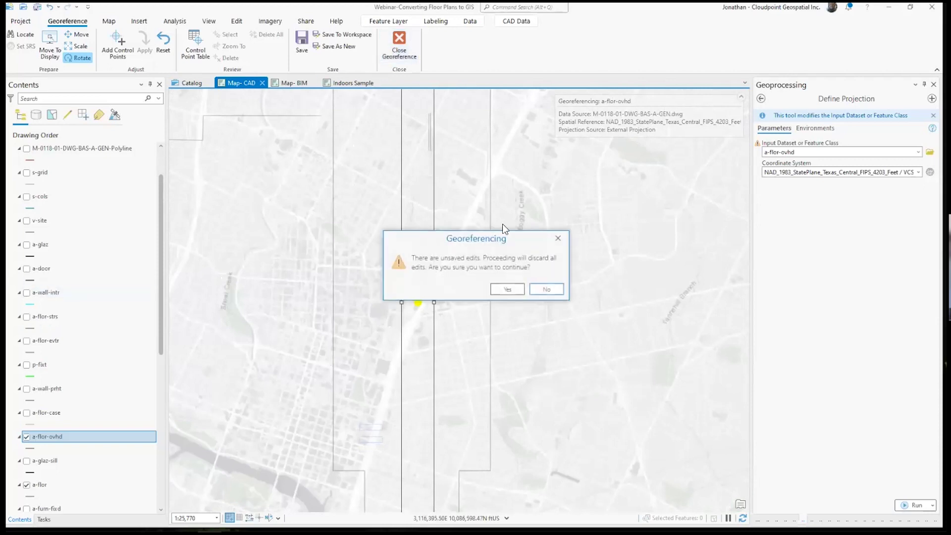
pyautogui.click(544, 289)
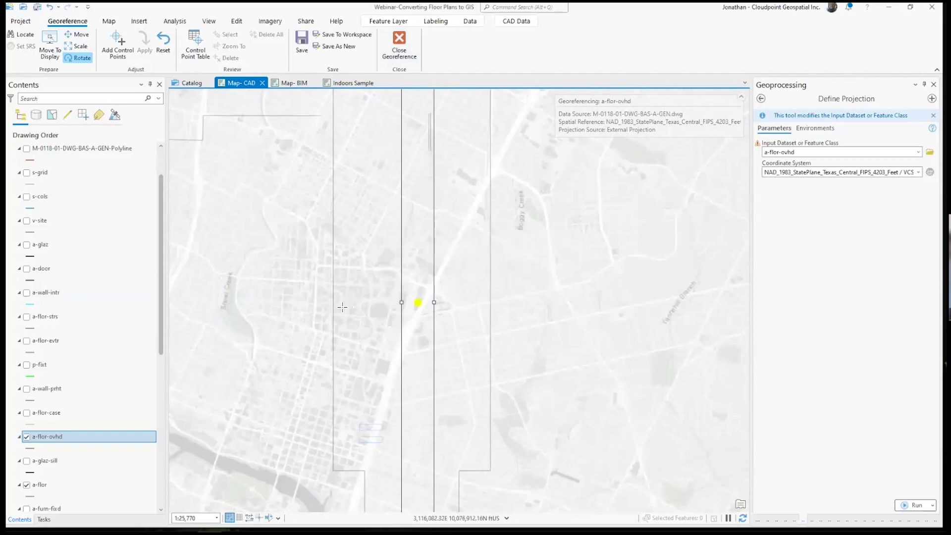
pyautogui.click(402, 47)
pyautogui.click(510, 289)
pyautogui.scroll(2, 83, 271)
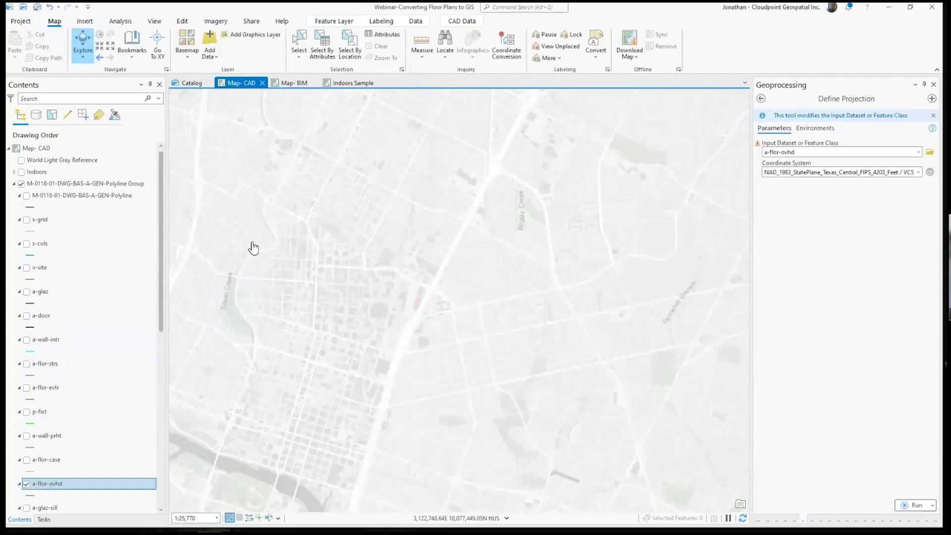
# - Show the M-0118-02-DWG-BAS-A-GEN-Polyline Group instead of the M-0118-01 group and zoom the map to it
pyautogui.click(13, 183)
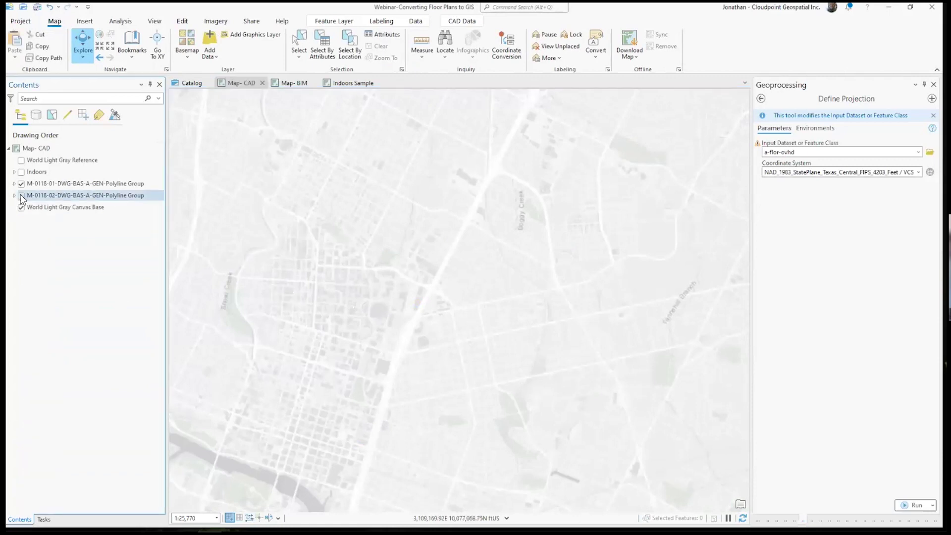
pyautogui.click(21, 195)
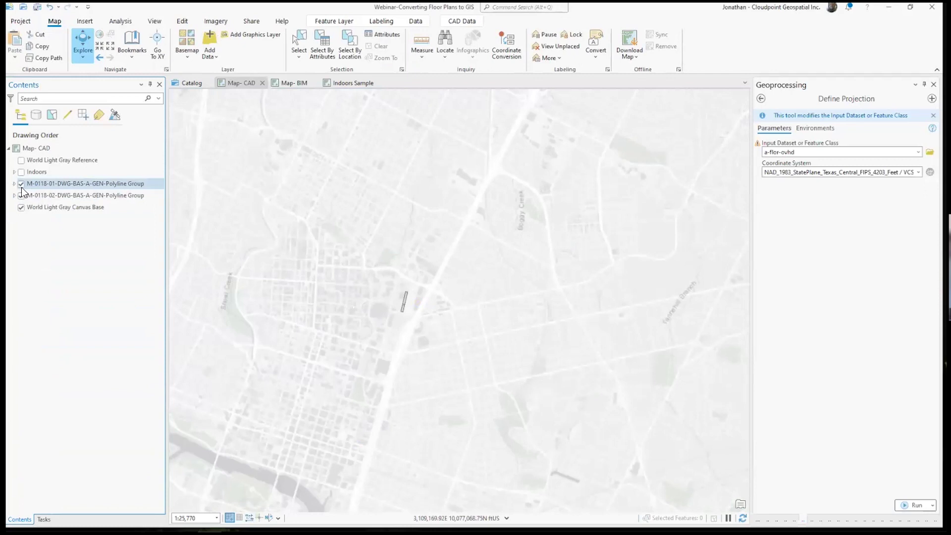
pyautogui.rightClick(30, 193)
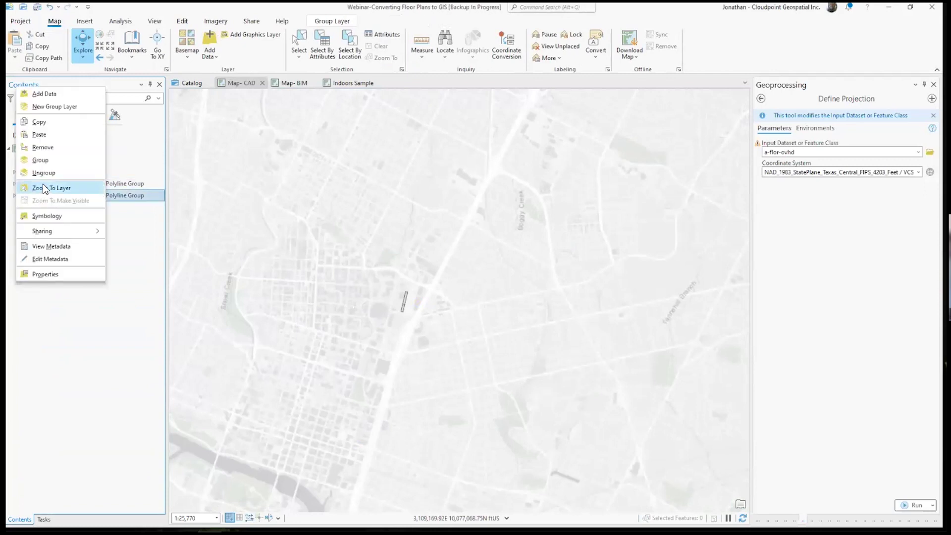
pyautogui.click(44, 188)
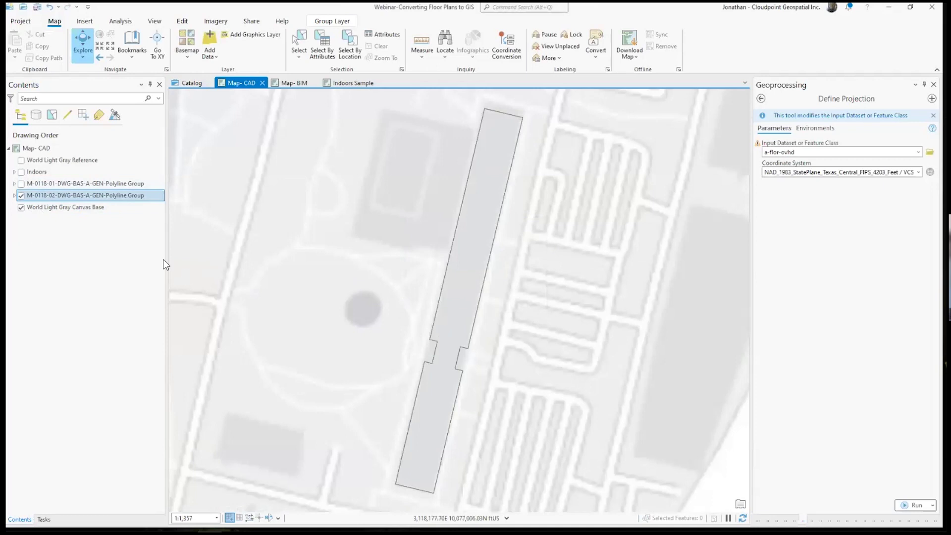
# - Turn on the S-COLS and P-FIXT layers in the M-0118-02 polyline group
pyautogui.click(14, 197)
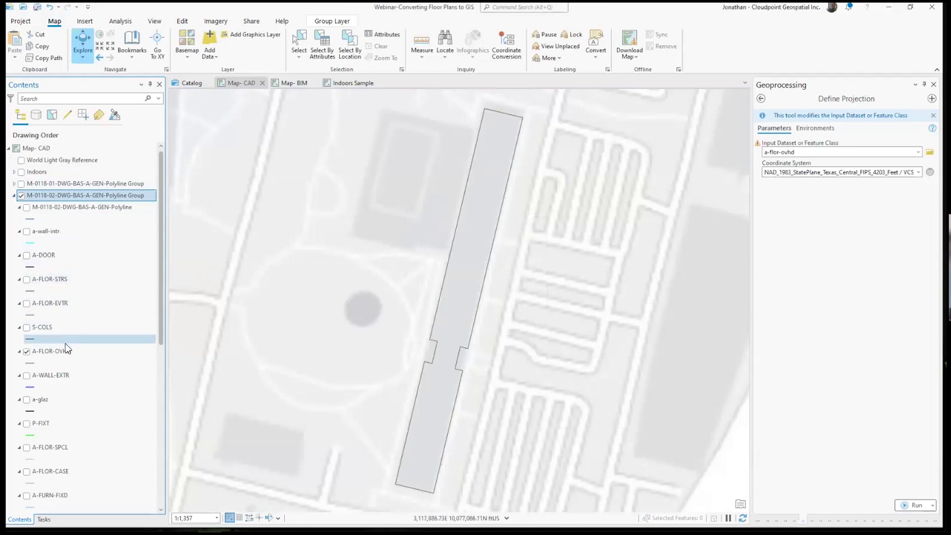
pyautogui.scroll(-1, 62, 357)
pyautogui.click(26, 304)
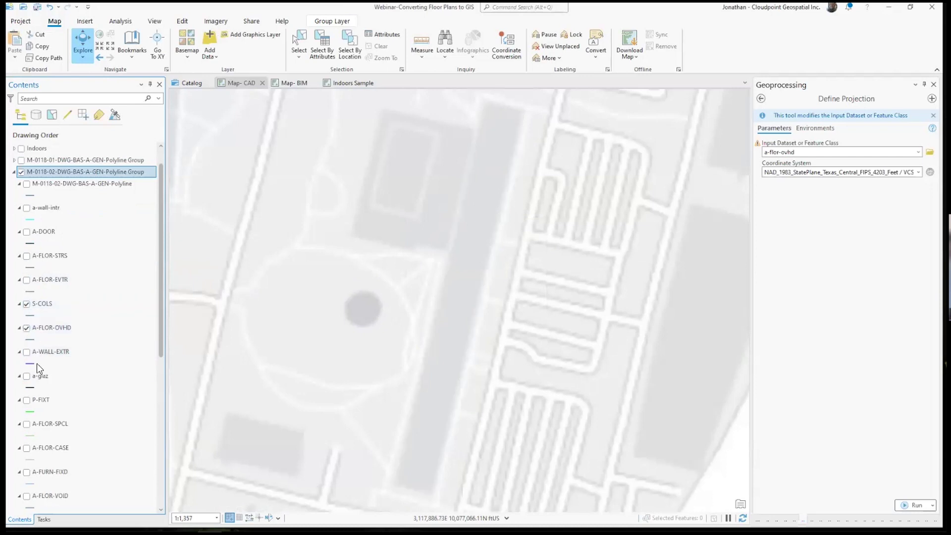
pyautogui.click(26, 400)
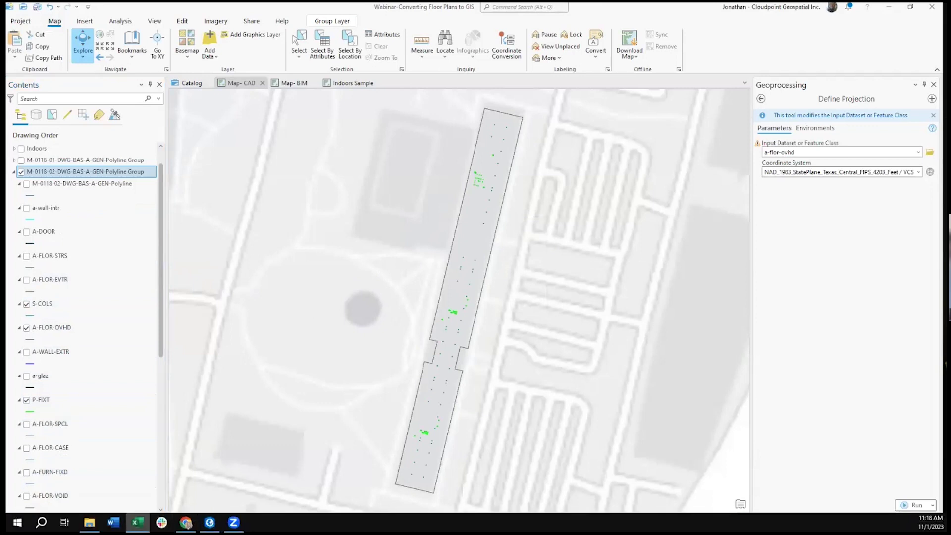
# - Switch to Config_CAD_Indoors_template.xlsx in Excel and append .dwg to the M-0118-02 SOURCE_PATH in cell A2 of Source Files
pyautogui.click(137, 522)
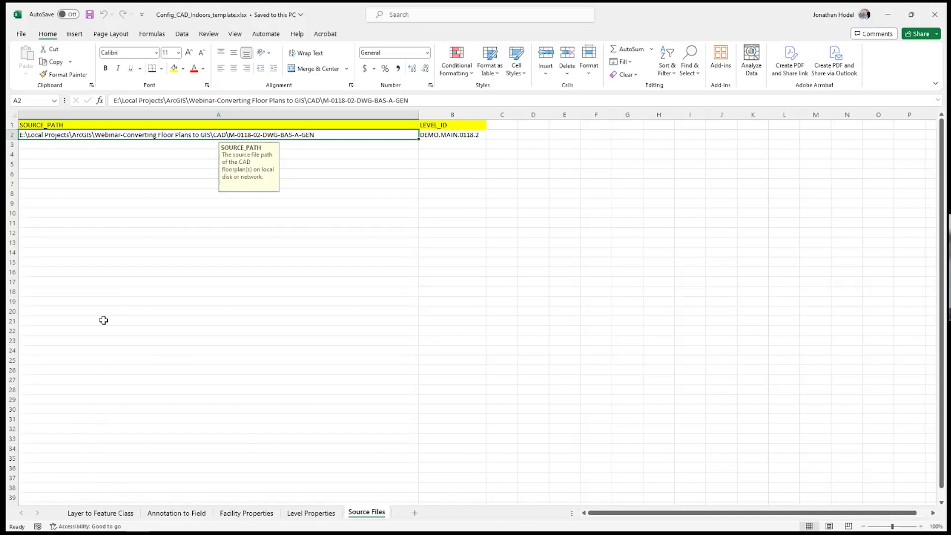
pyautogui.click(125, 172)
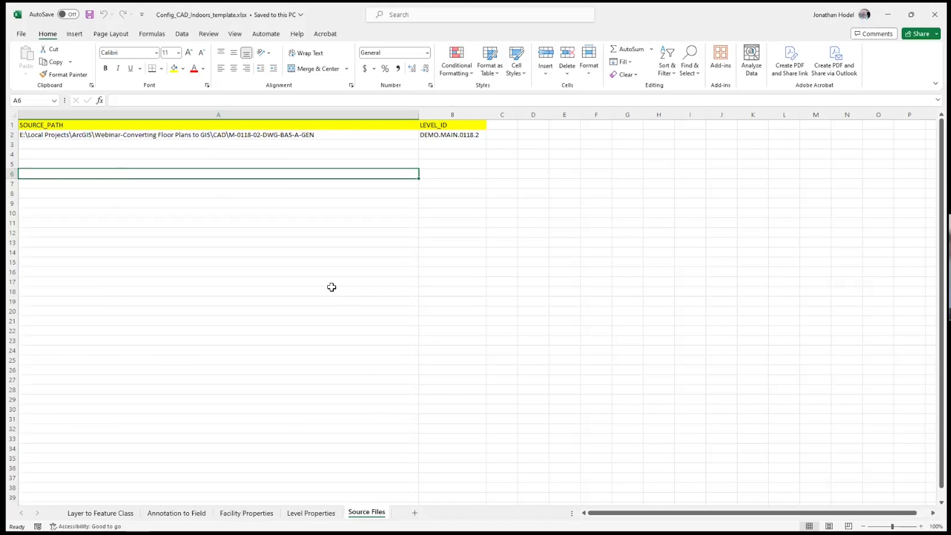
pyautogui.doubleClick(325, 134)
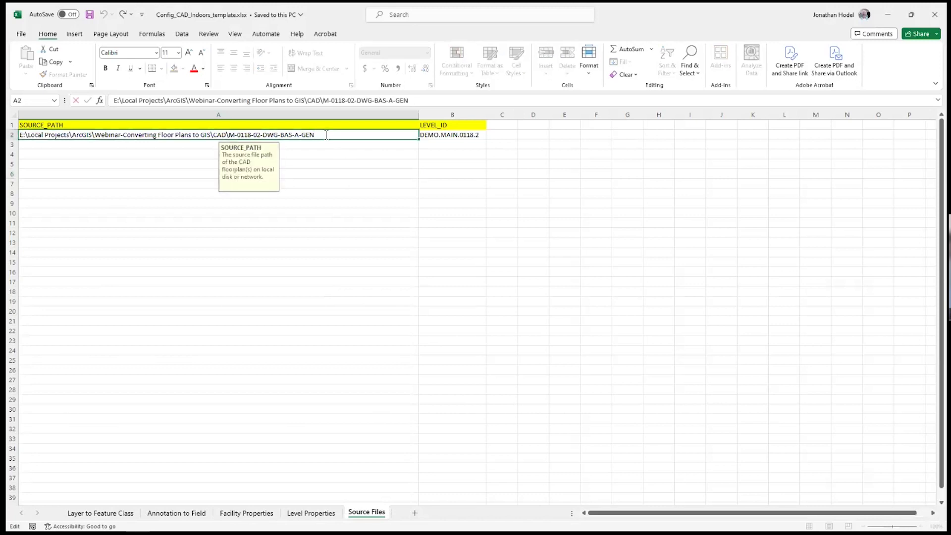
pyautogui.write('.dwg')
pyautogui.press('Return')
pyautogui.click(201, 138)
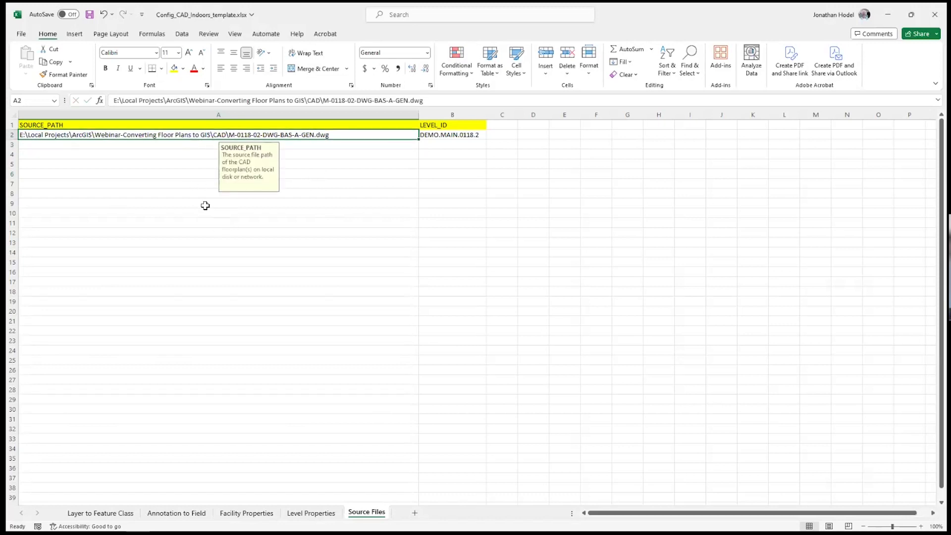
# - Review the LEVEL_ID on the Source Files sheet and the FACILITY_ID, LEVEL_ID and NAME entries on the Level Properties sheet
pyautogui.click(441, 134)
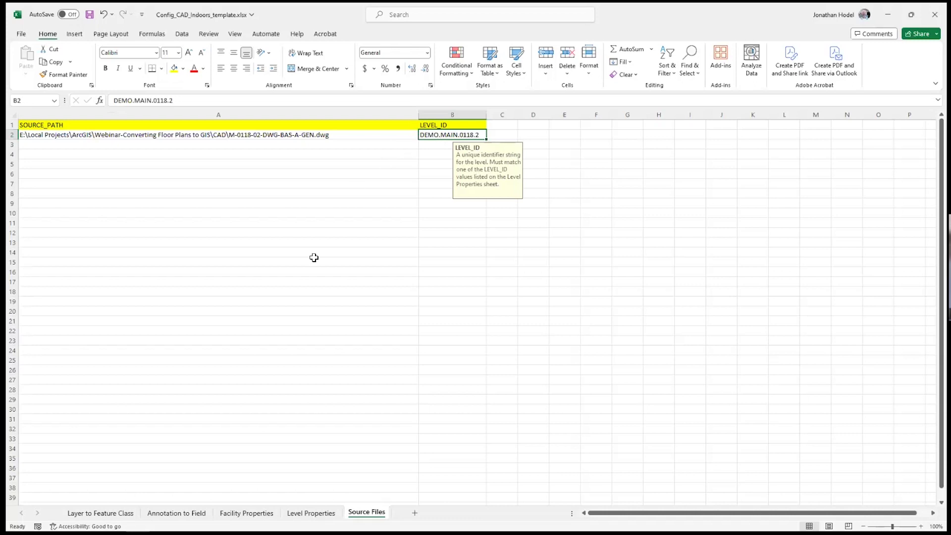
pyautogui.click(311, 512)
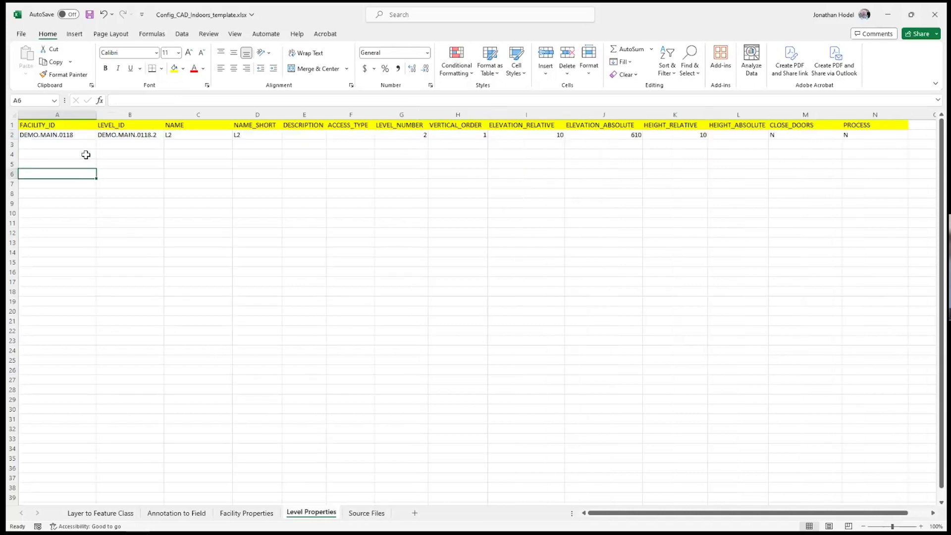
pyautogui.click(74, 137)
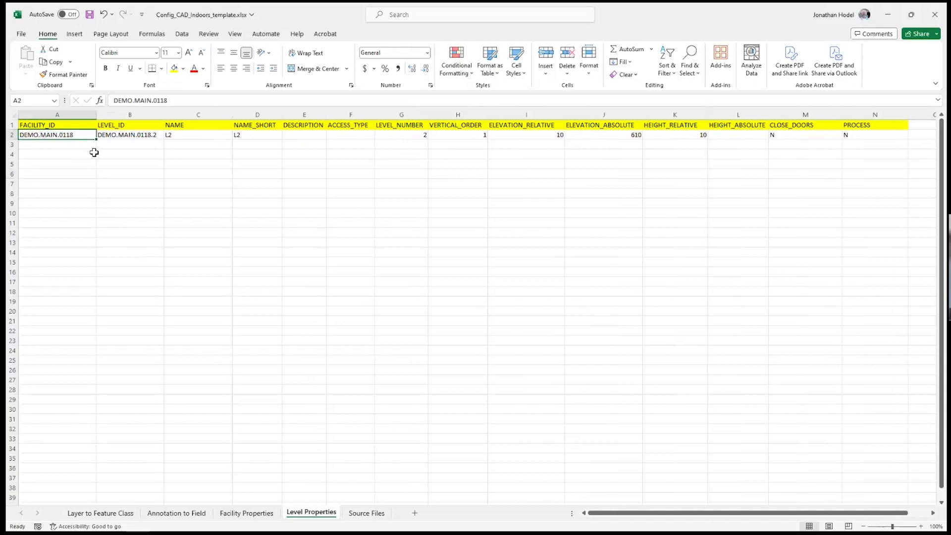
pyautogui.press('Right')
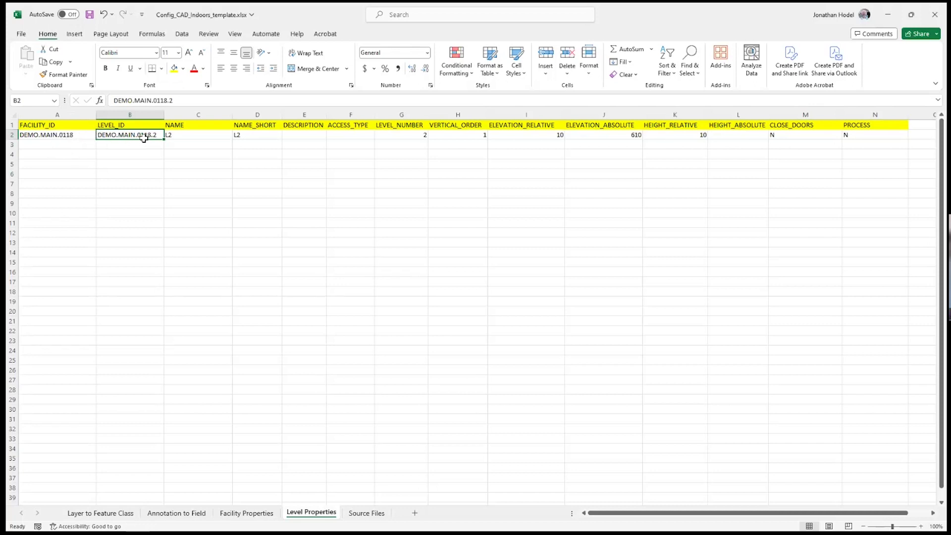
pyautogui.click(195, 139)
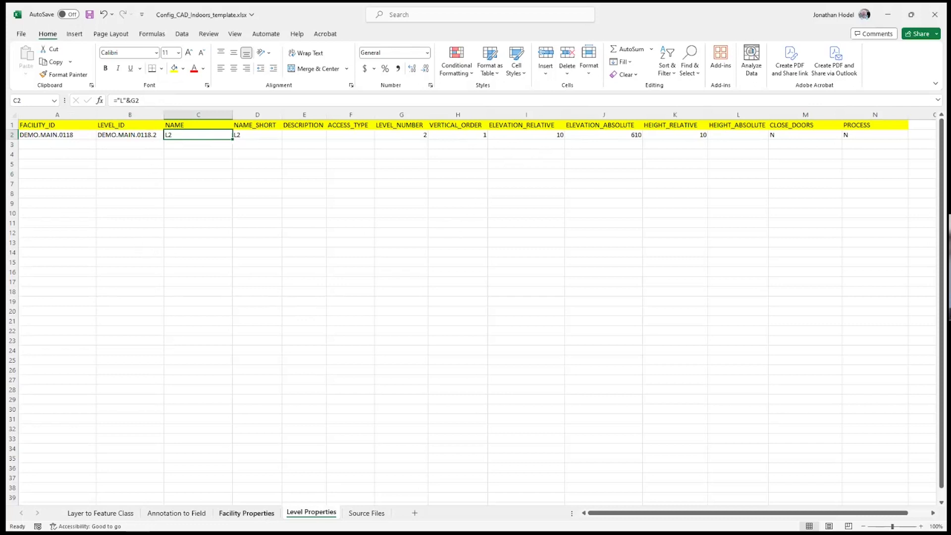
pyautogui.click(44, 139)
# - Review the row 2 entries on the Facility Properties sheet from SITE_ID across to HEIGHT_ABSOLUTE
pyautogui.click(233, 513)
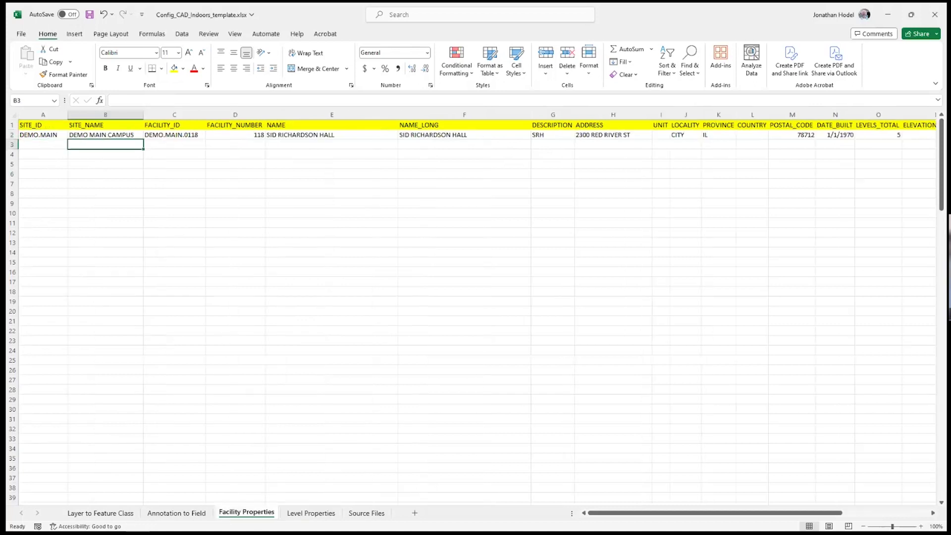
pyautogui.click(47, 135)
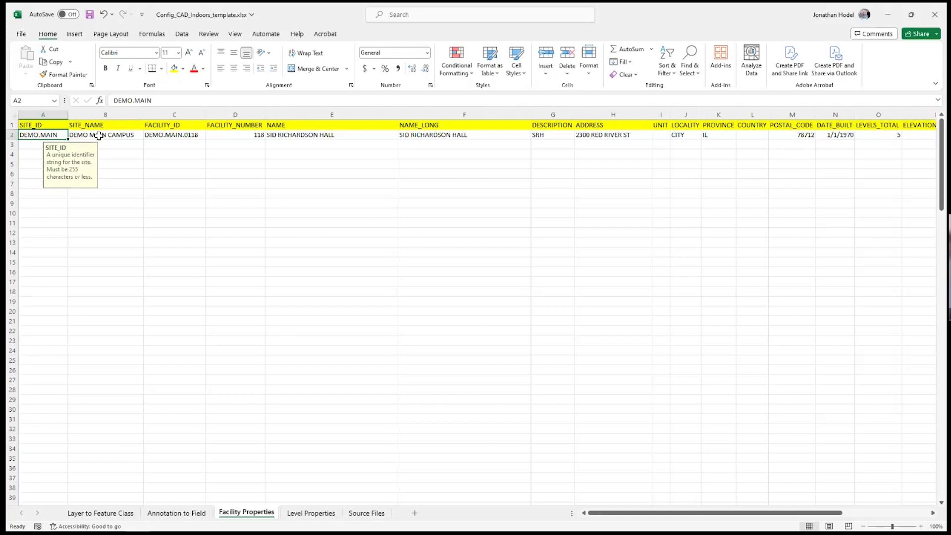
pyautogui.click(99, 135)
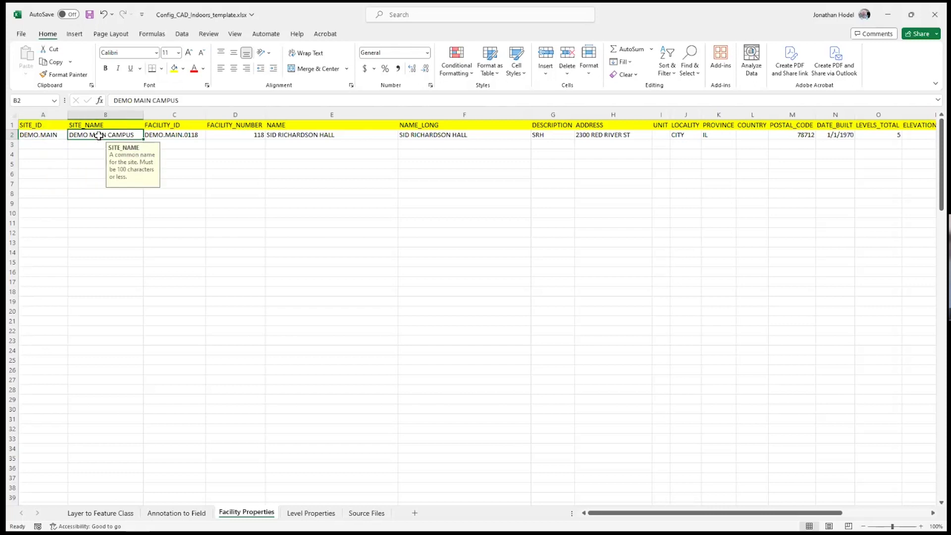
pyautogui.press('Right')
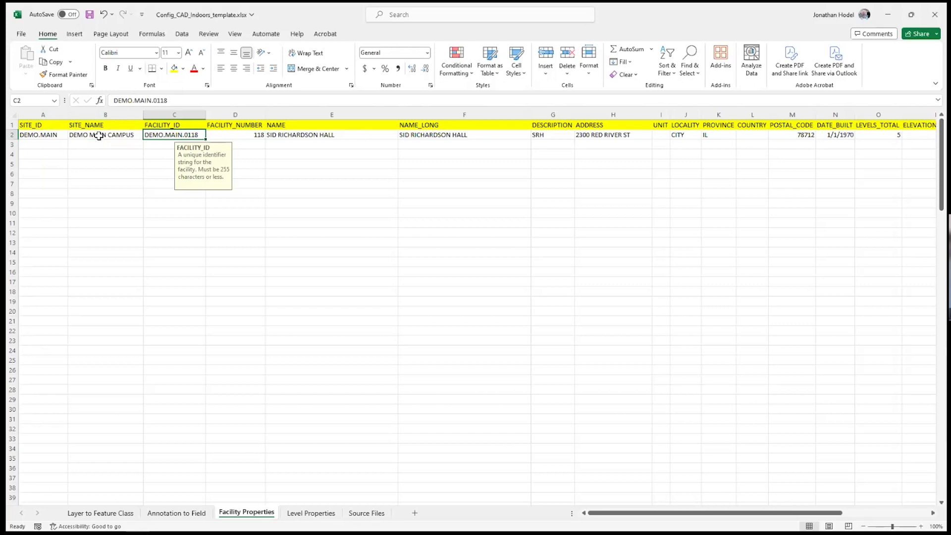
pyautogui.press('Right')
pyautogui.press('Right')
pyautogui.press('Right')
pyautogui.press('Right')
pyautogui.press('Right')
pyautogui.press('Right')
pyautogui.press('Right')
pyautogui.press('Right')
pyautogui.press('Right')
pyautogui.press('Right')
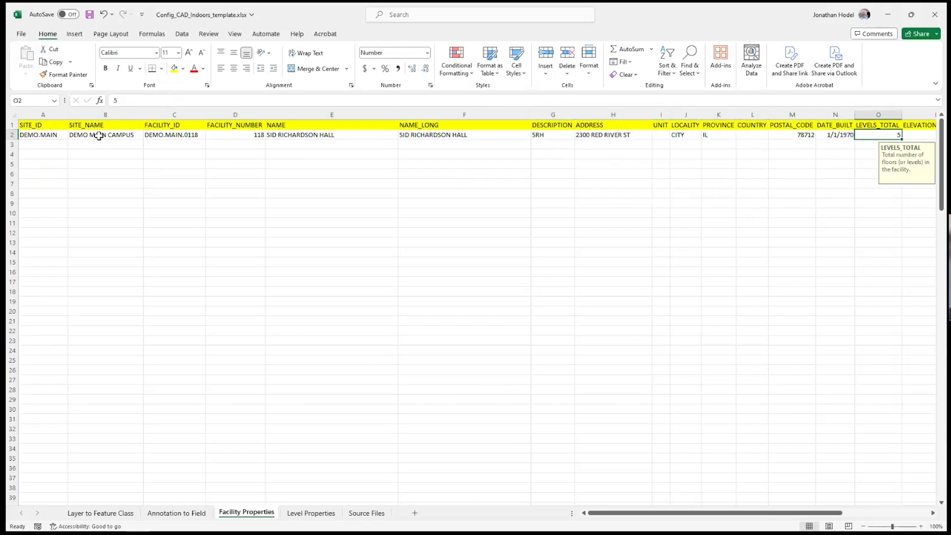
pyautogui.press('Right')
pyautogui.press('Right')
pyautogui.press('Right')
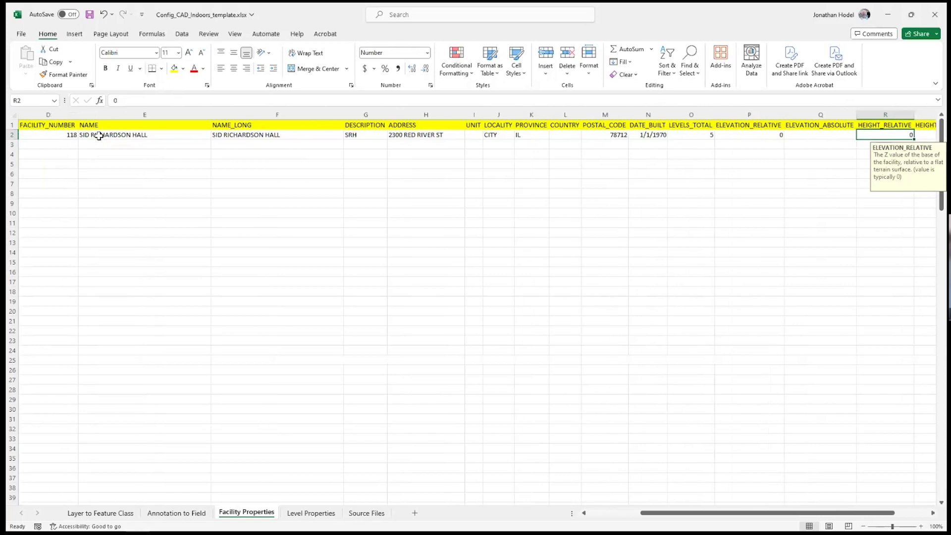
pyautogui.press('Right')
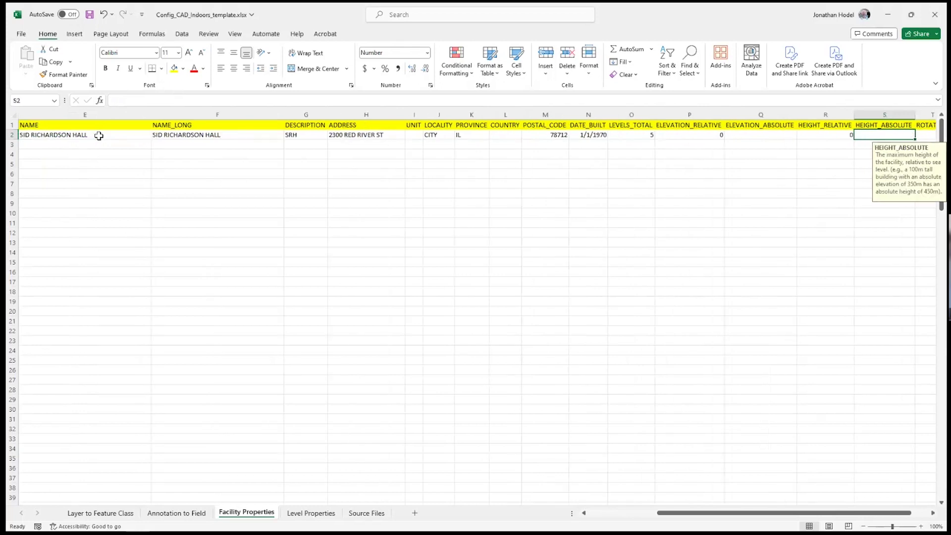
pyautogui.press('Home')
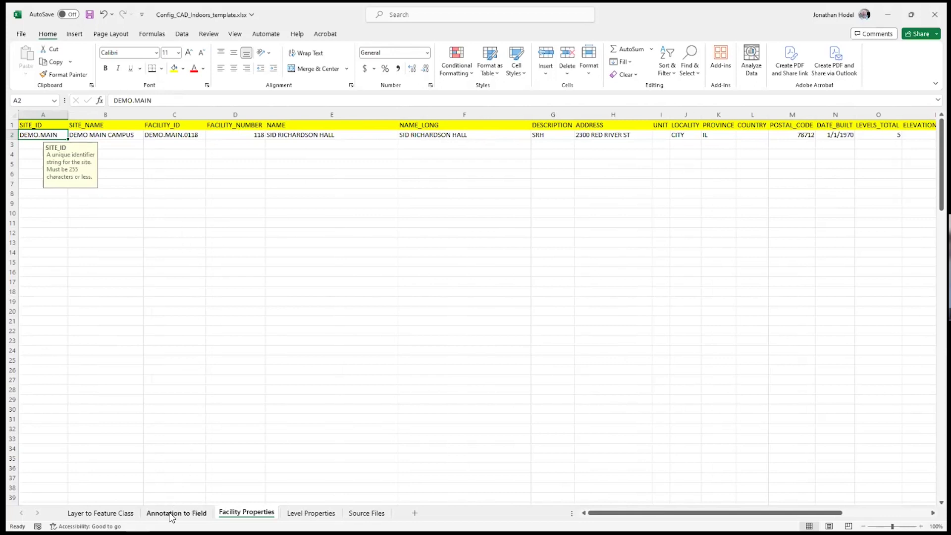
# - Examine the Annotation to Field mapping and the FACILITIES, FACILITY_LINES, LEVELS and DETAILS columns on the Layer to Feature Class sheet
pyautogui.click(171, 514)
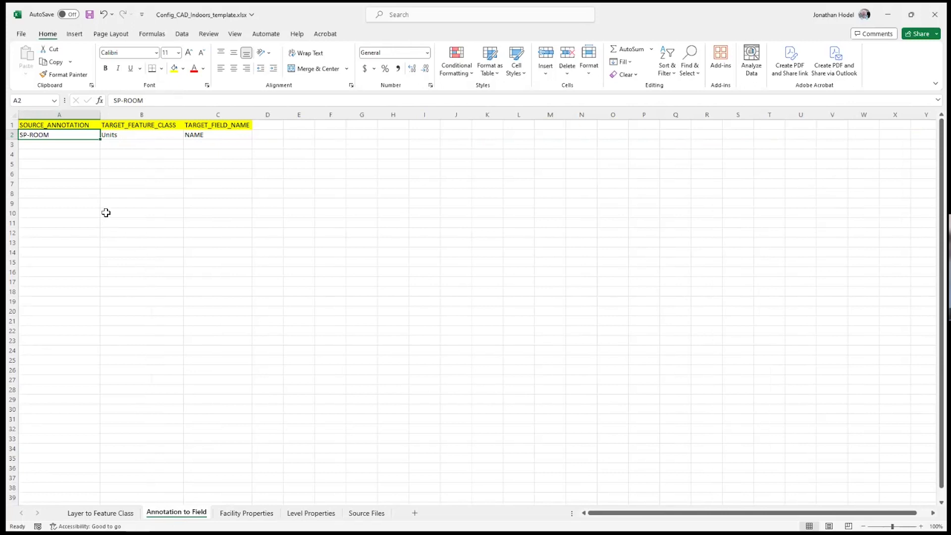
pyautogui.click(116, 138)
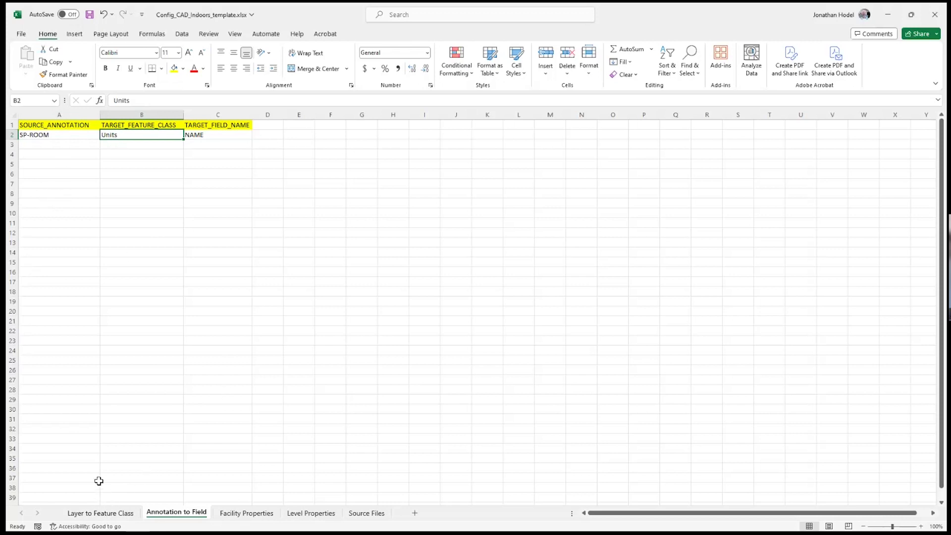
pyautogui.click(98, 512)
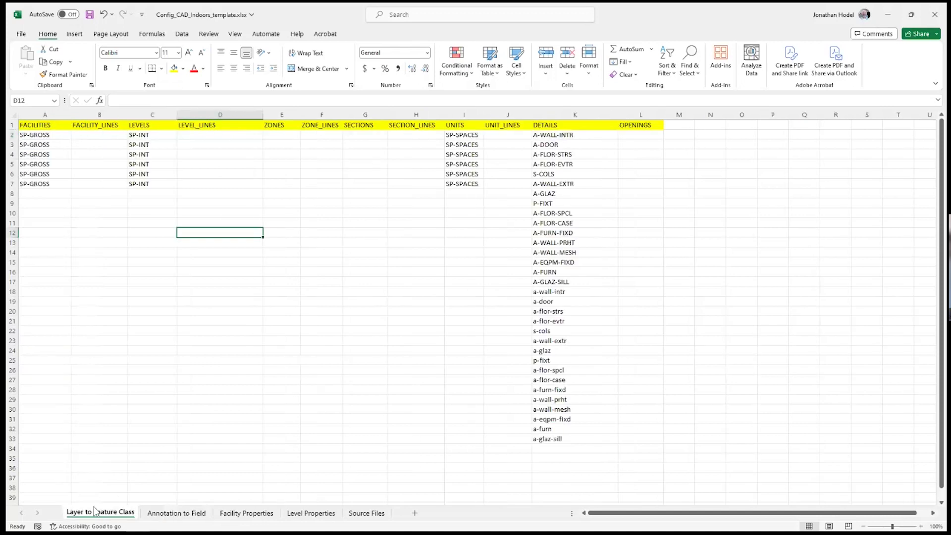
pyautogui.click(58, 138)
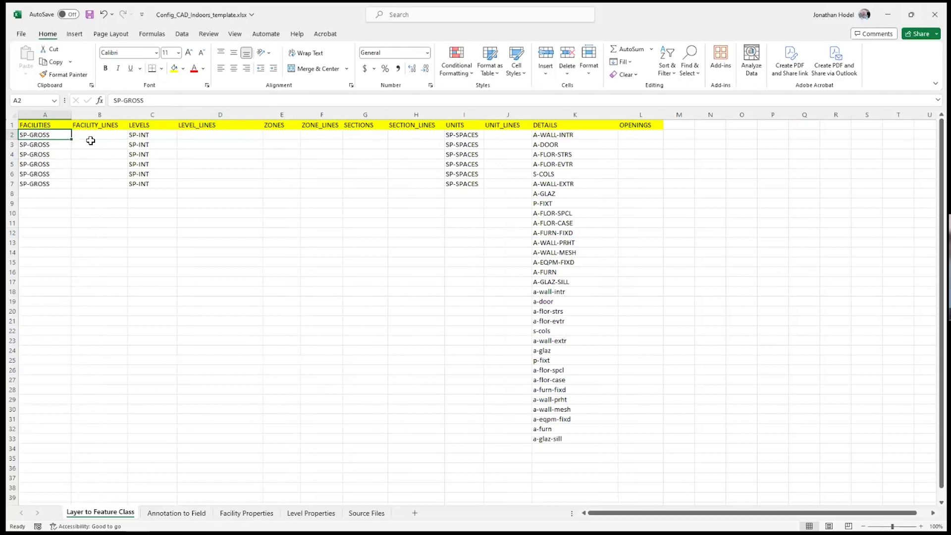
pyautogui.click(143, 139)
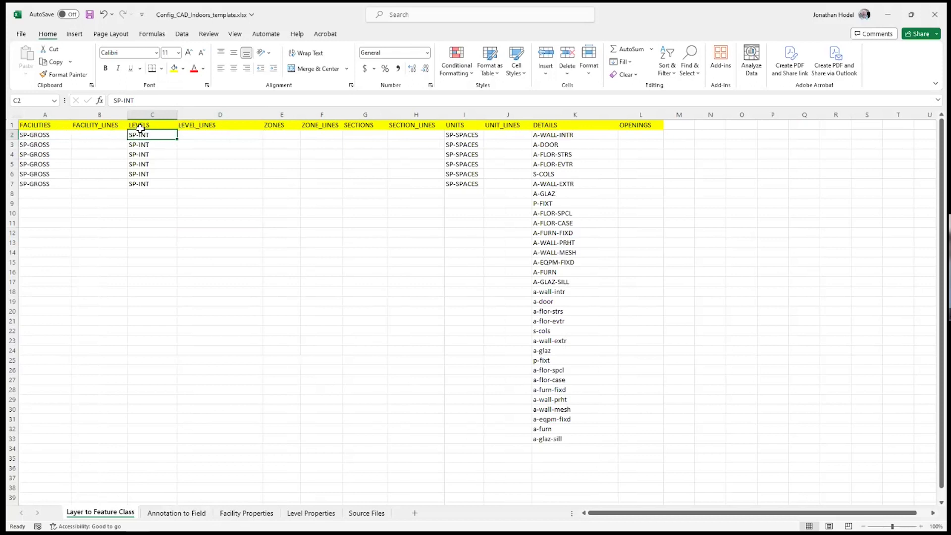
pyautogui.moveTo(43, 135); pyautogui.dragTo(37, 202)
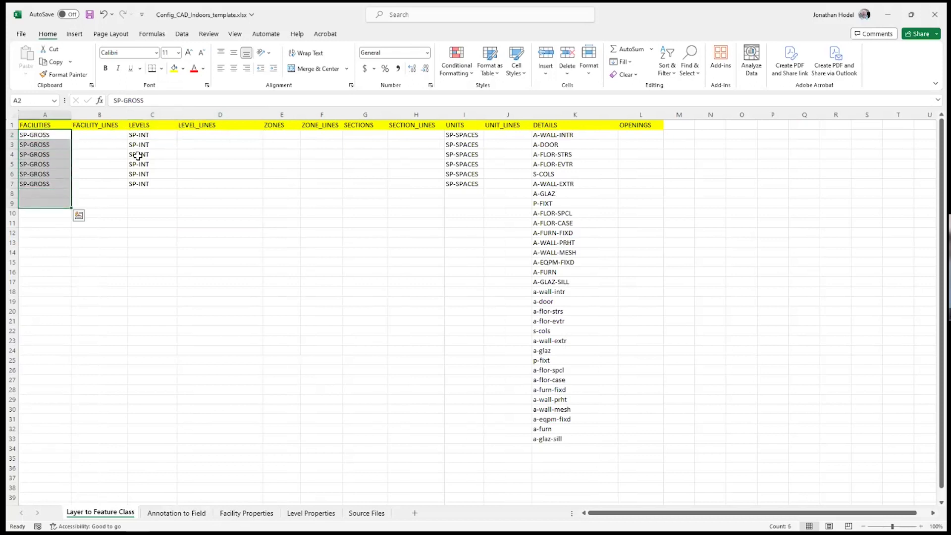
pyautogui.moveTo(104, 135); pyautogui.dragTo(101, 194)
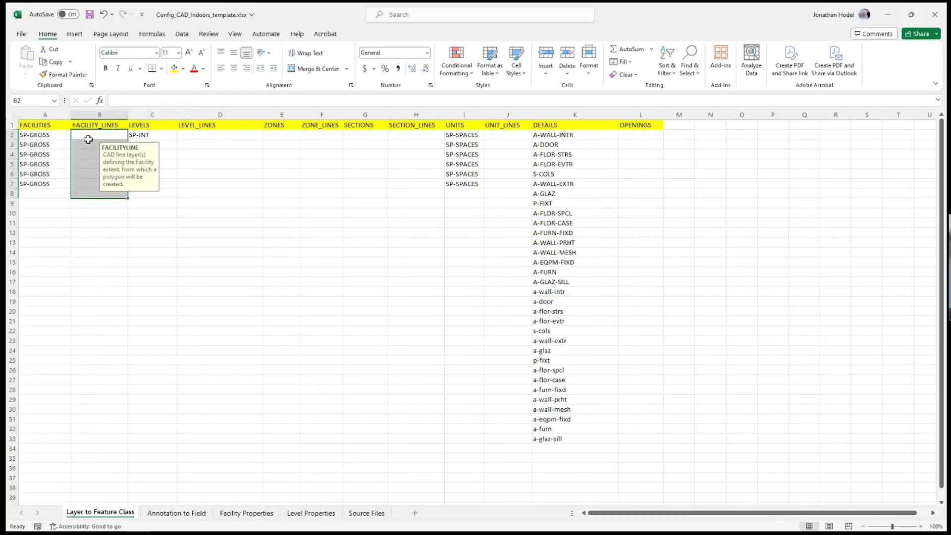
pyautogui.click(145, 138)
pyautogui.moveTo(176, 139); pyautogui.dragTo(148, 185)
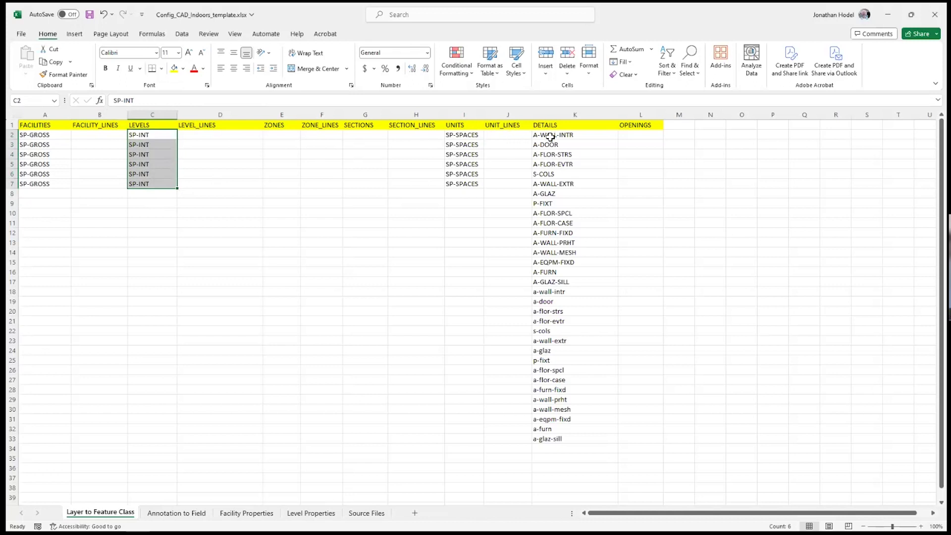
pyautogui.moveTo(549, 137); pyautogui.dragTo(550, 435)
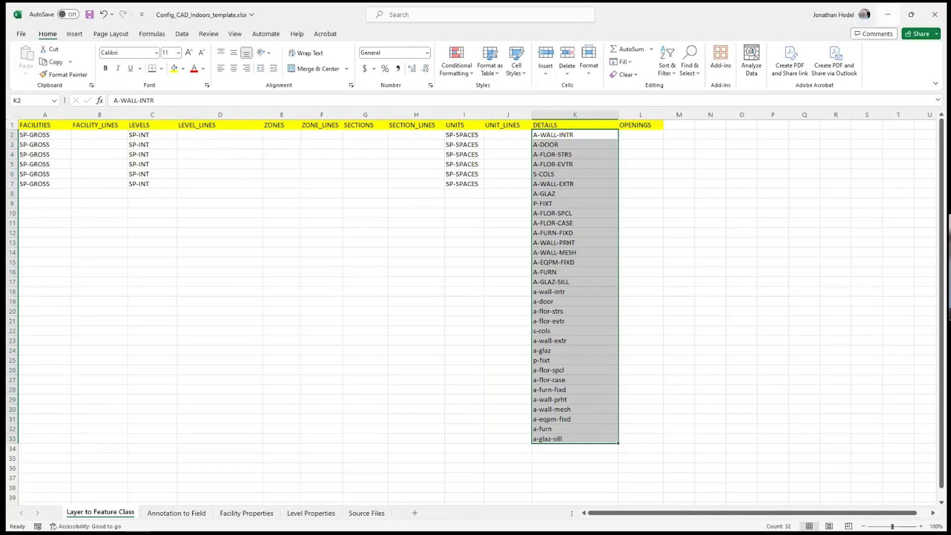
# - Switch to ArcGIS Pro, search the geoprocessing tools for "indoors" and open Import Floorplans To Indoors Geodatabase
pyautogui.hotkey('alt', 'Tab')
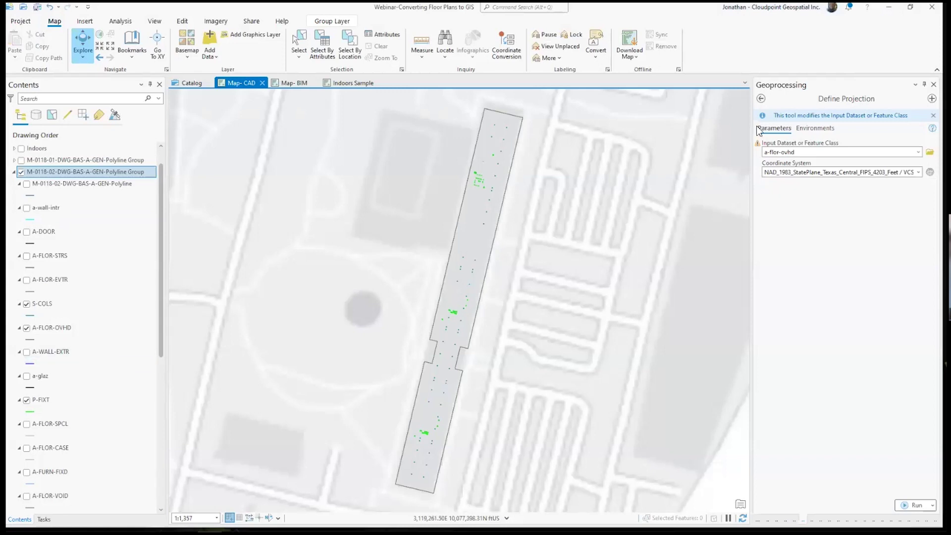
pyautogui.click(760, 98)
pyautogui.click(786, 98)
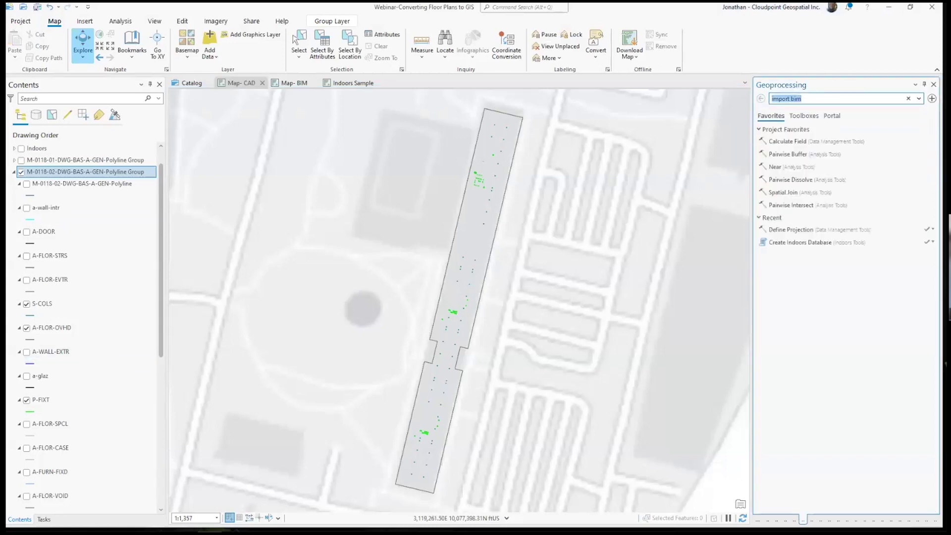
pyautogui.write('i')
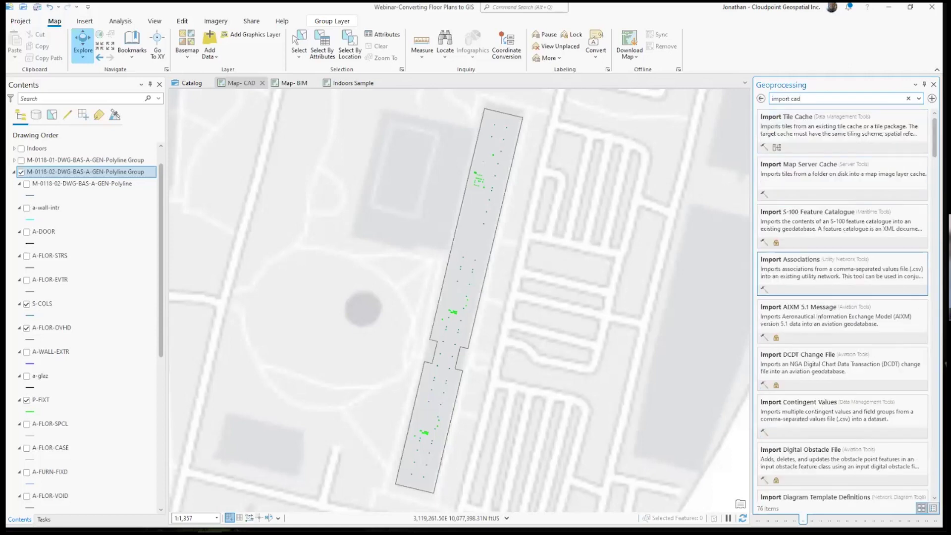
pyautogui.hotkey('ctrl', 'a')
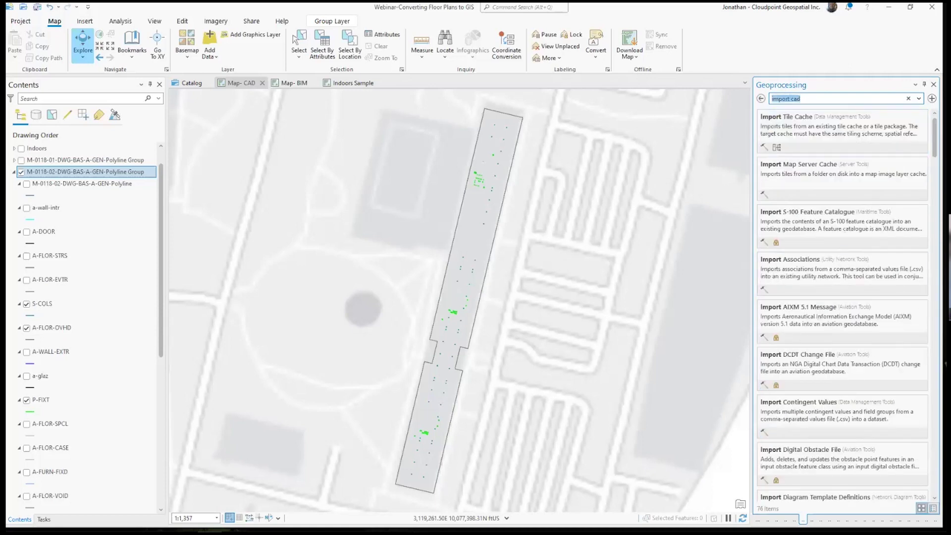
pyautogui.write('indoors')
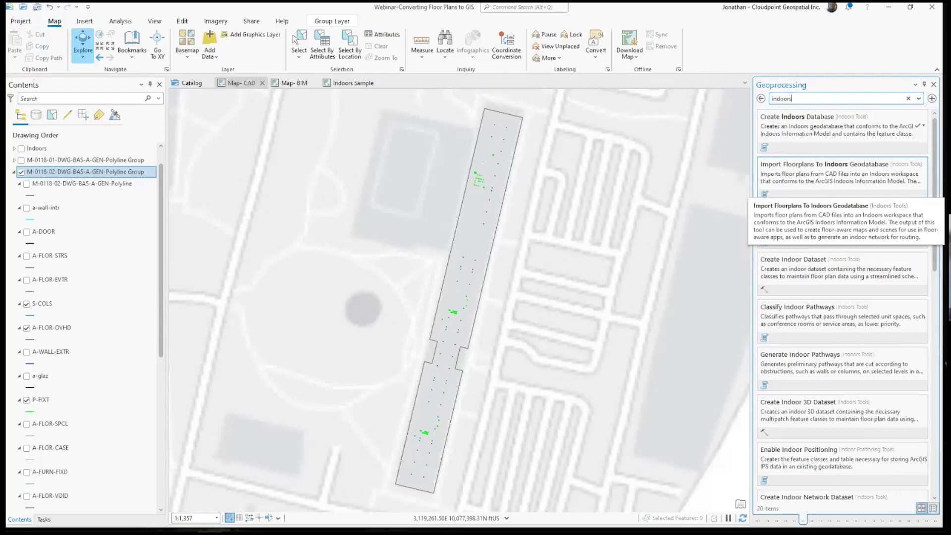
pyautogui.click(818, 186)
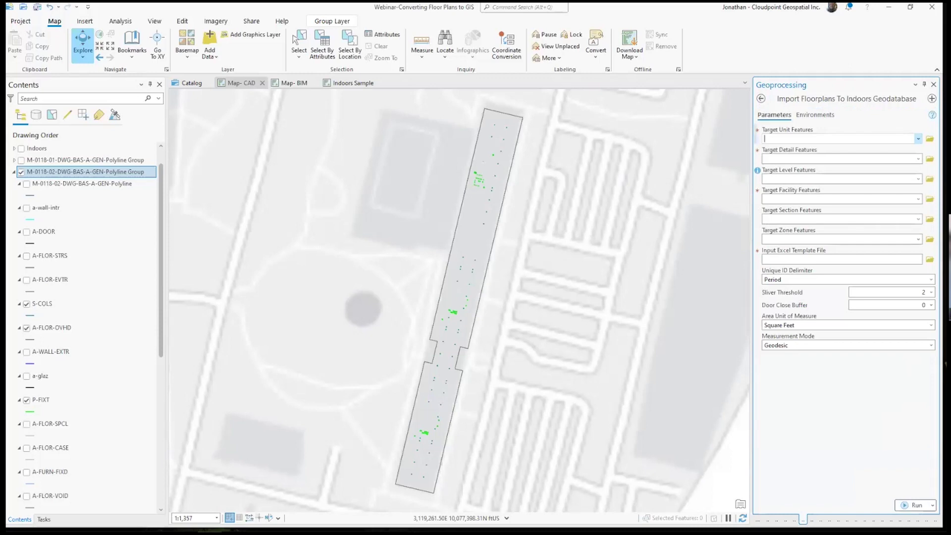
# - Expand the Indoors group and set the tool's target unit, detail, level and facility features to Units, Details, Levels and Facilities
pyautogui.scroll(1, 54, 184)
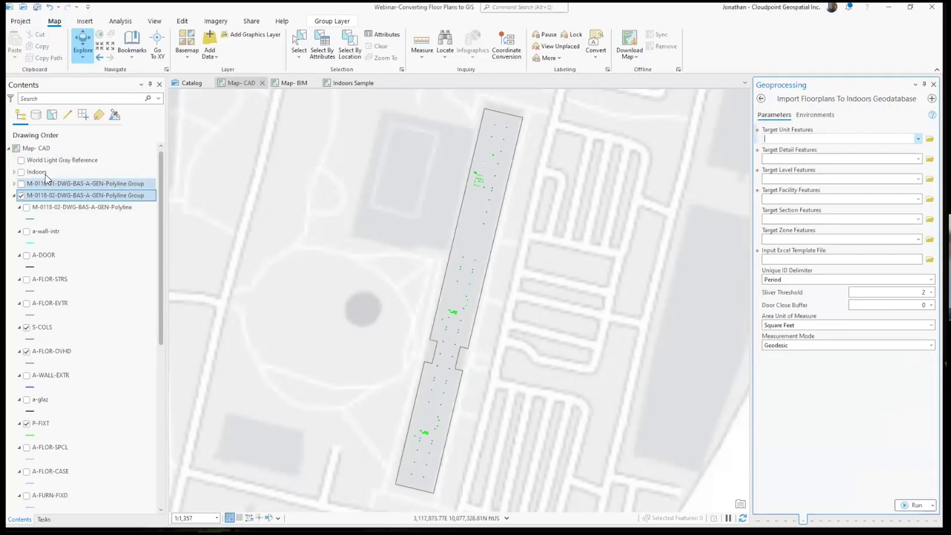
pyautogui.click(15, 171)
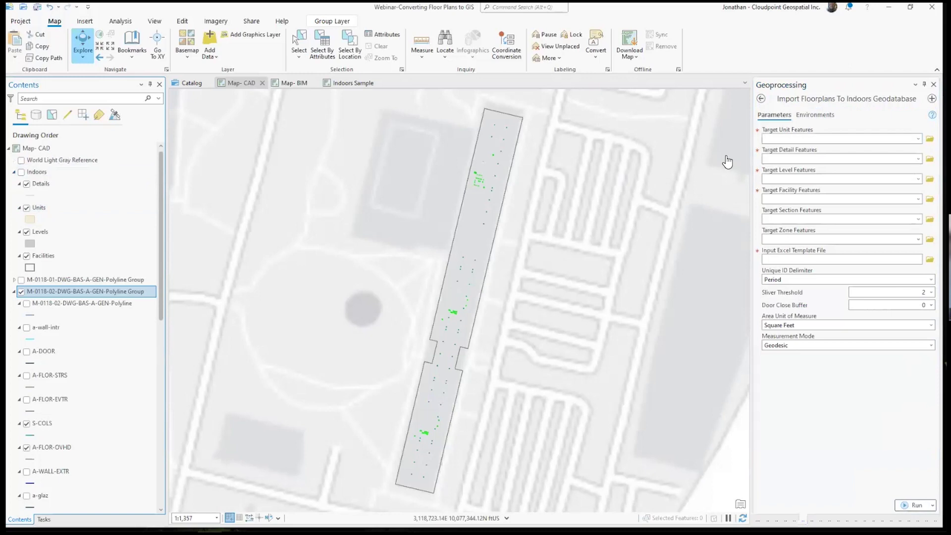
pyautogui.click(918, 139)
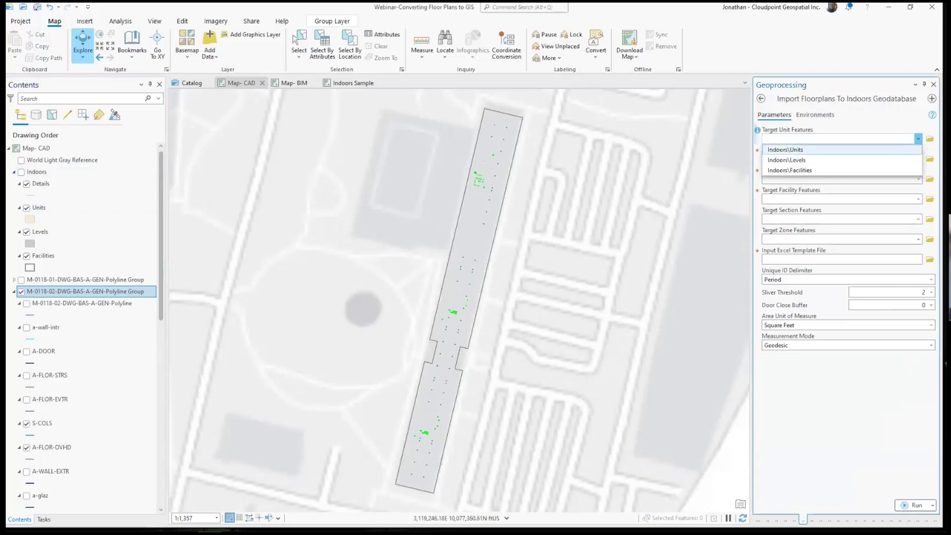
pyautogui.click(785, 150)
pyautogui.click(918, 159)
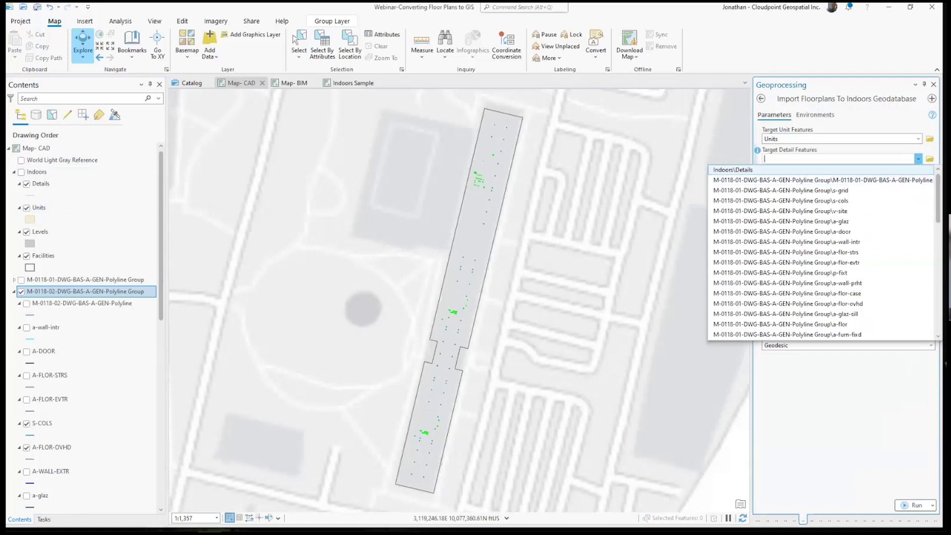
pyautogui.click(733, 170)
pyautogui.click(917, 179)
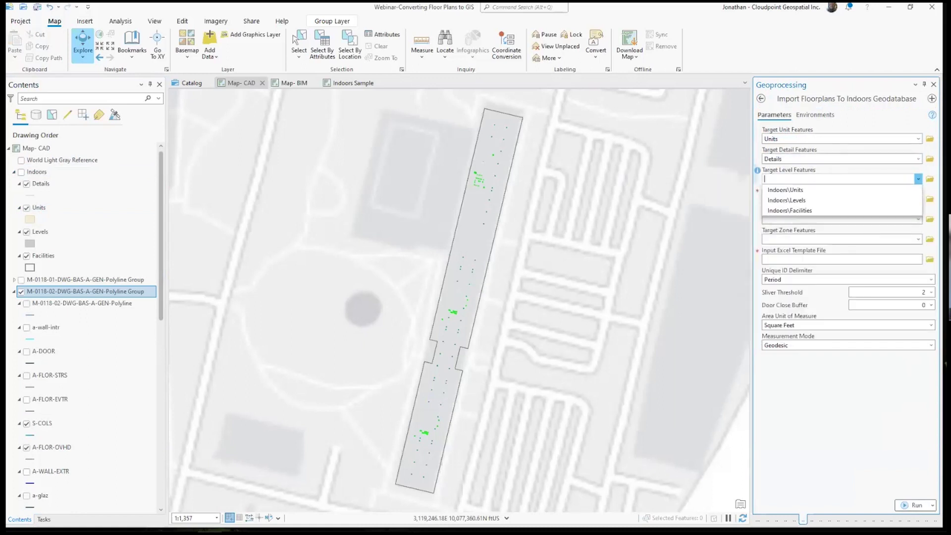
pyautogui.click(918, 197)
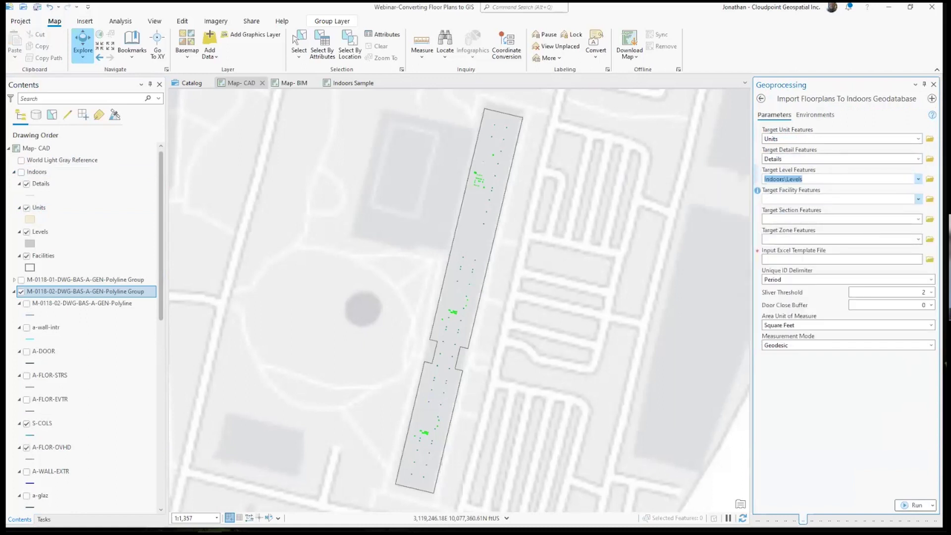
pyautogui.click(918, 199)
pyautogui.click(842, 230)
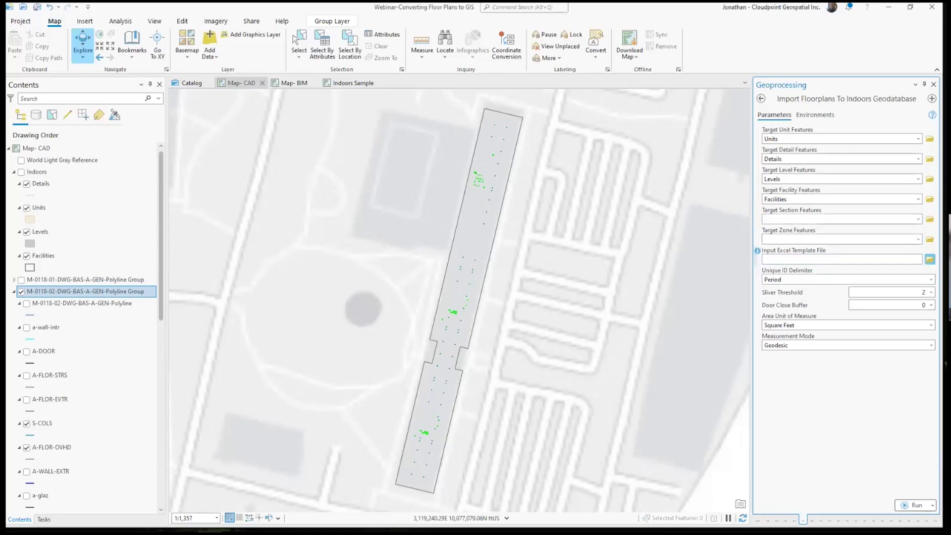
# - Choose Config_CAD_Indoors_template.xlsx from the Webinar-Converting Floor Plans to GIS project folder as the input Excel template file
pyautogui.click(930, 259)
pyautogui.click(148, 148)
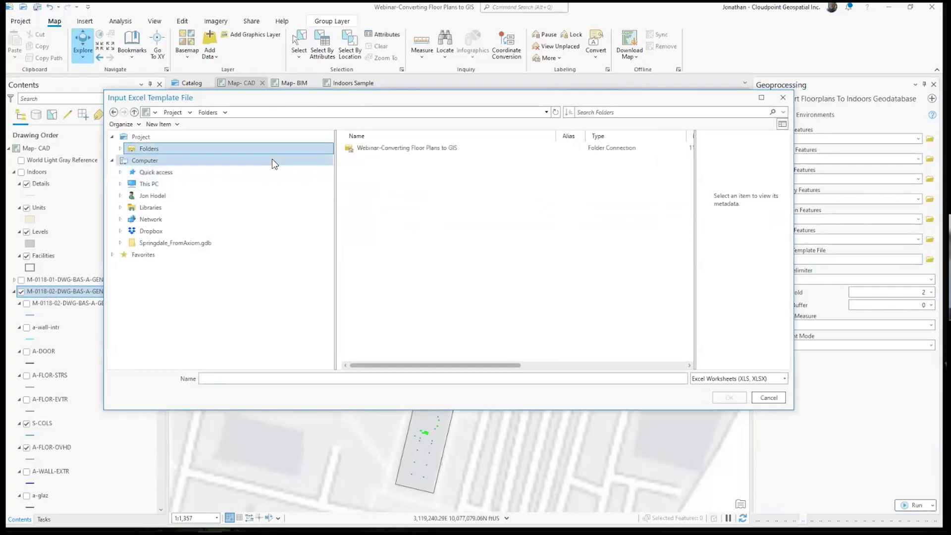
pyautogui.doubleClick(369, 149)
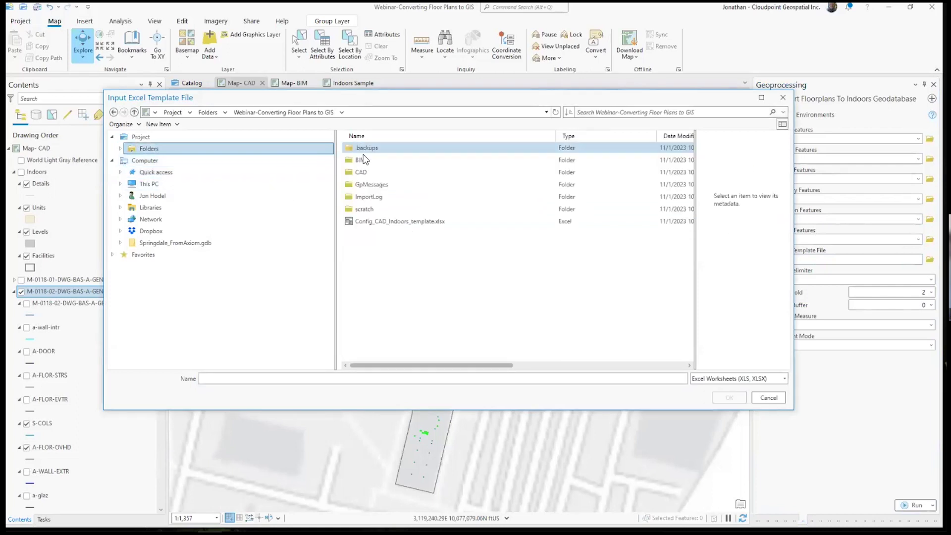
pyautogui.click(369, 222)
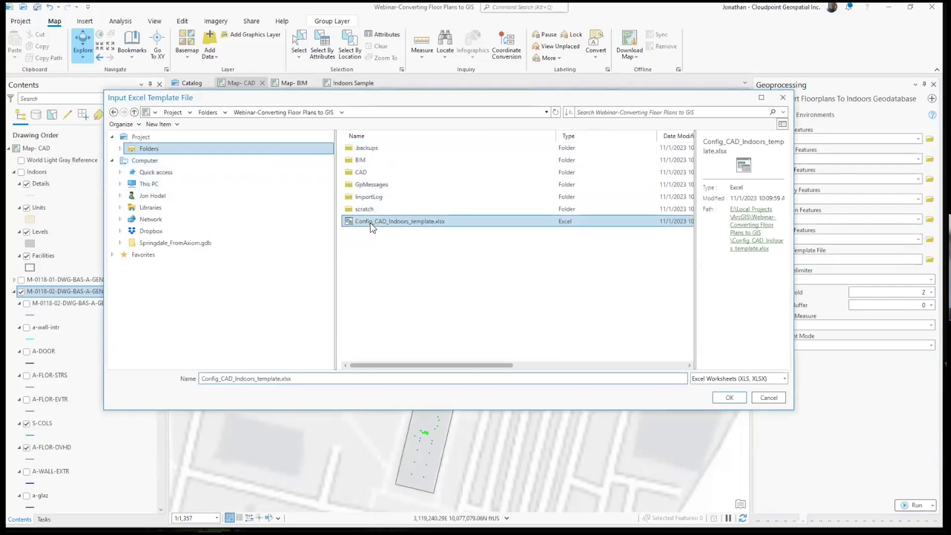
pyautogui.click(730, 398)
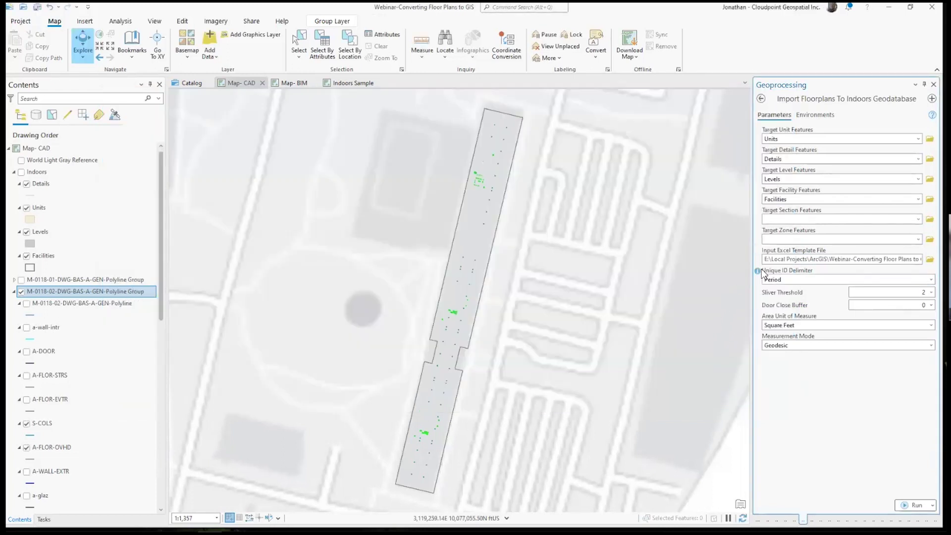
pyautogui.moveTo(758, 271)
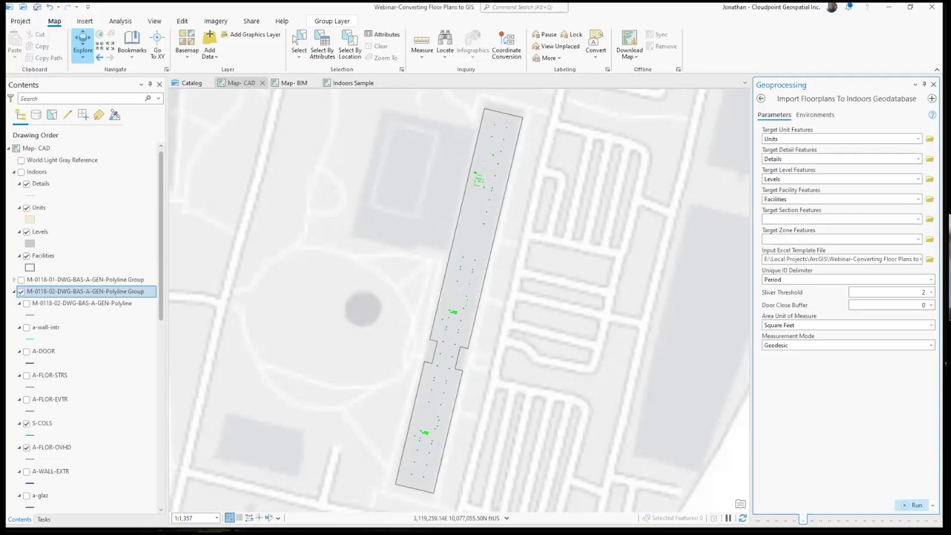
# - Run the floor plan import and review the messages in its run details
pyautogui.click(913, 505)
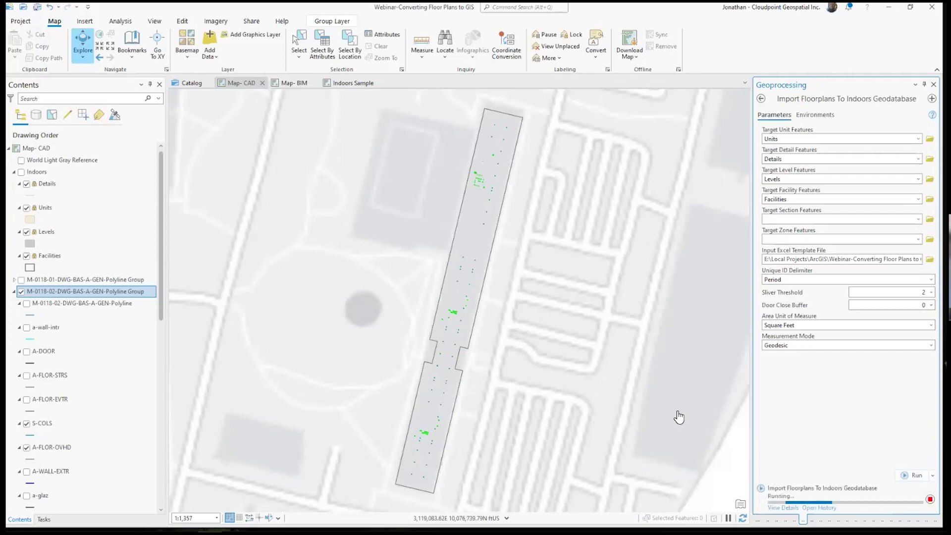
pyautogui.click(782, 507)
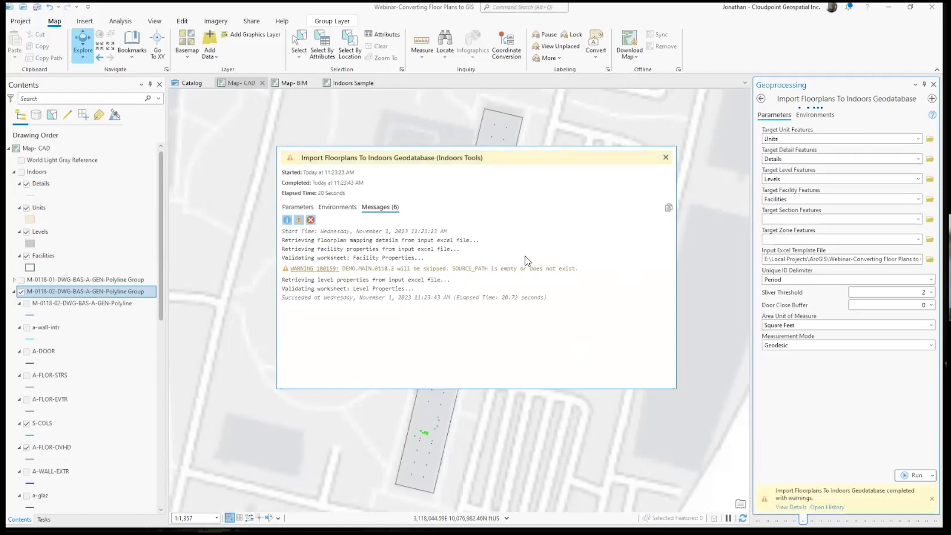
pyautogui.click(665, 157)
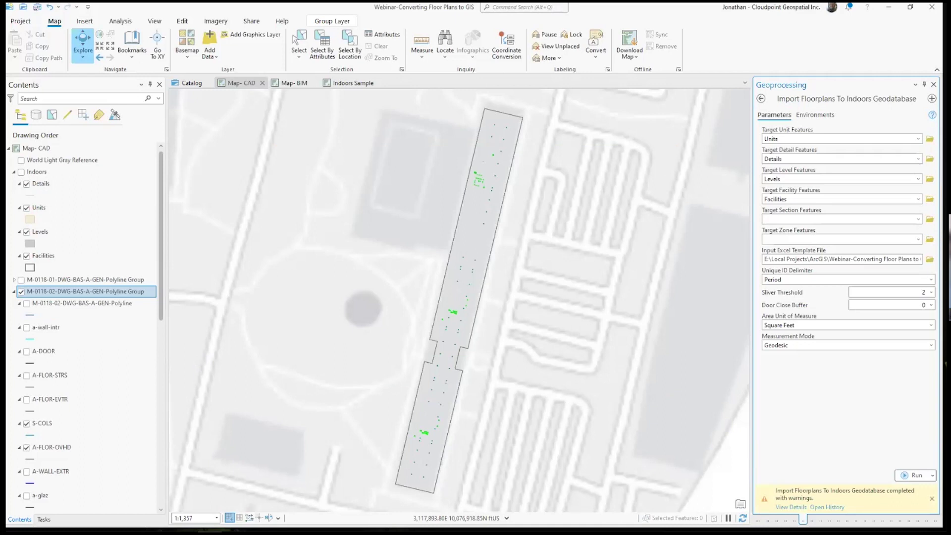
# - Switch to the Excel configuration workbook, examine its Source Files and Facility Properties sheets, and return to ArcGIS Pro
pyautogui.click(137, 522)
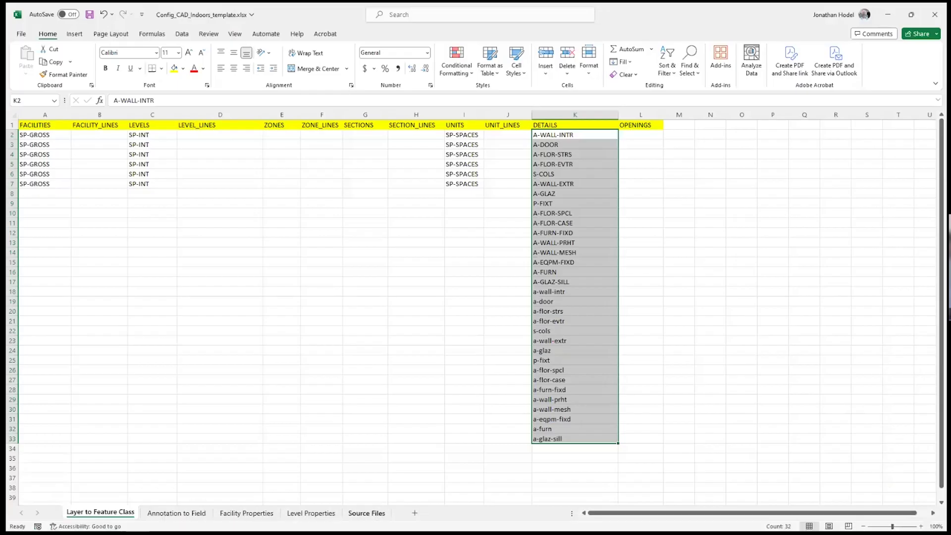
pyautogui.click(366, 513)
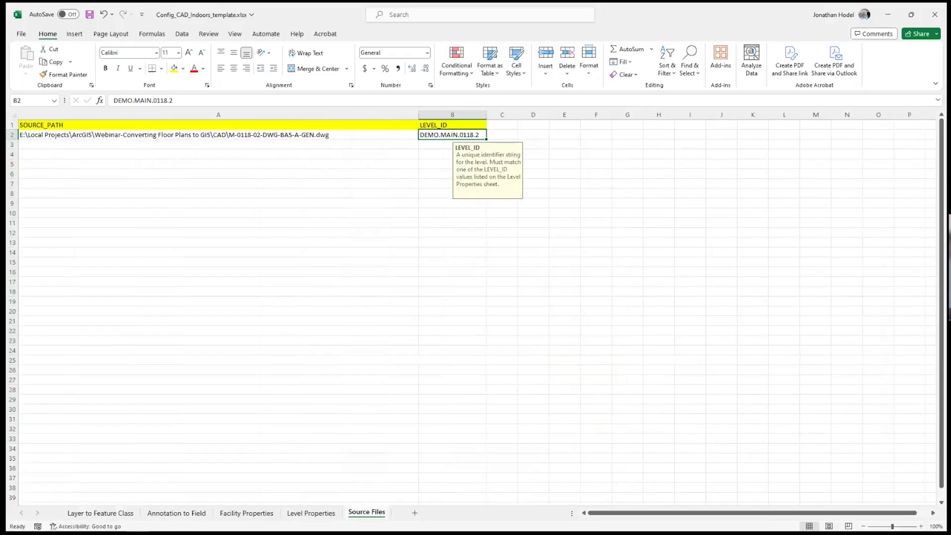
pyautogui.click(217, 154)
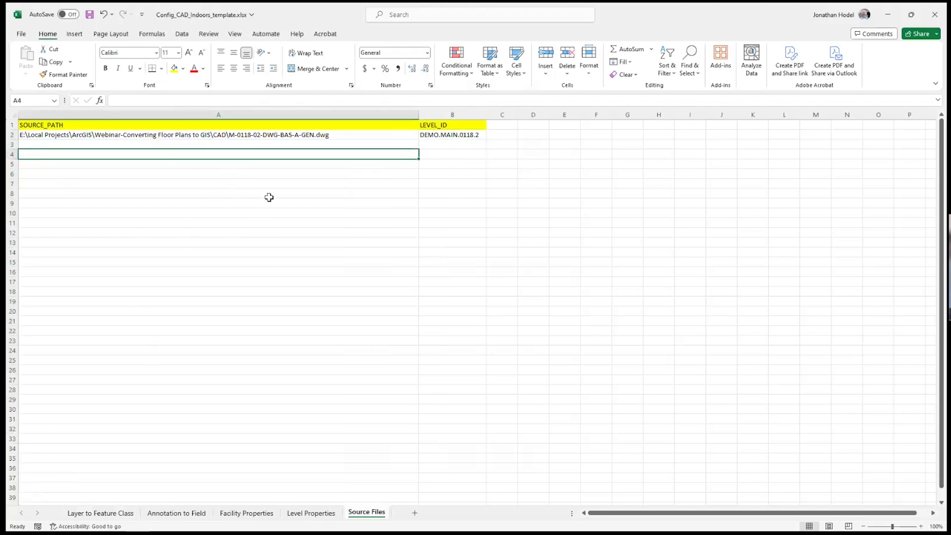
pyautogui.click(253, 144)
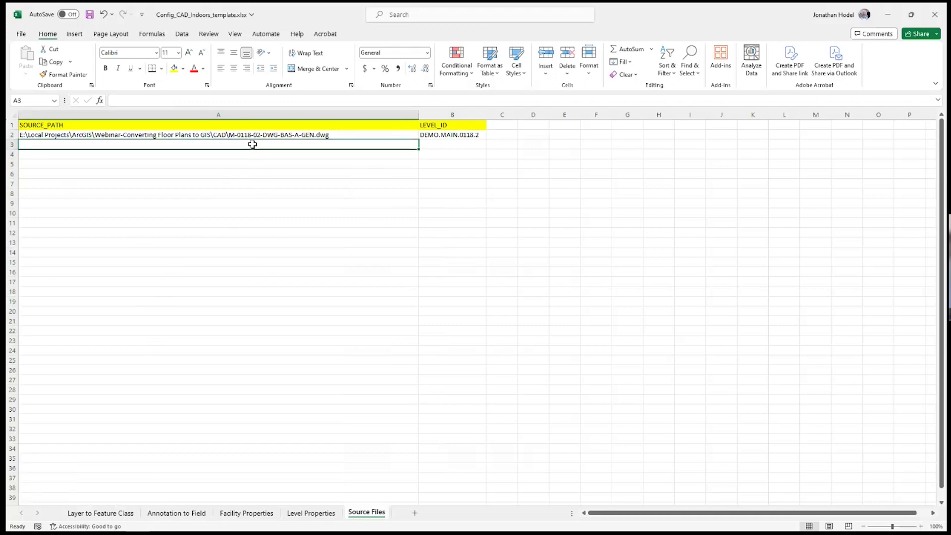
pyautogui.click(246, 513)
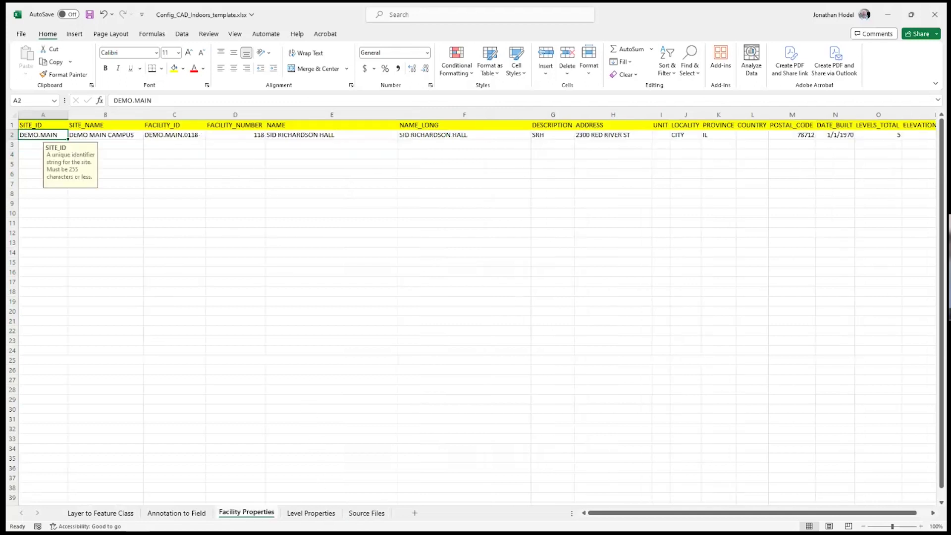
pyautogui.click(33, 144)
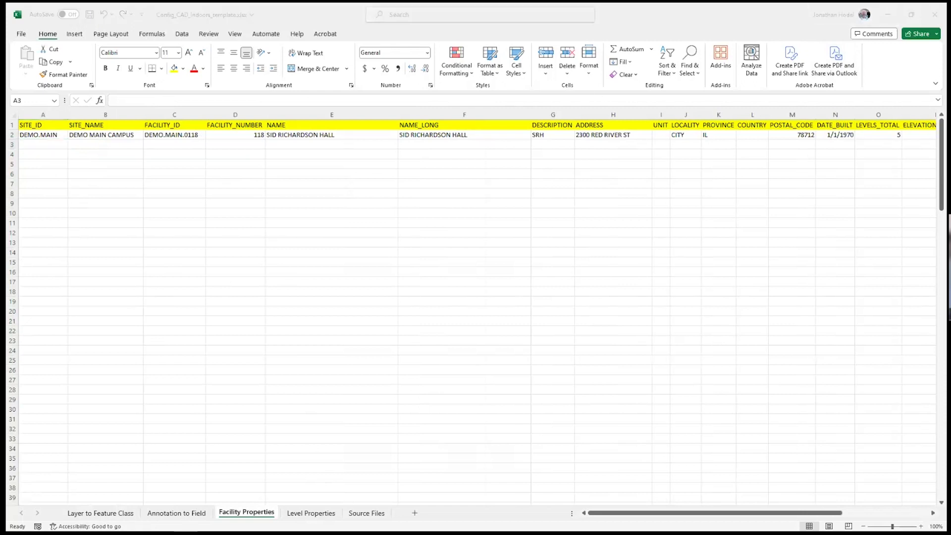
pyautogui.click(669, 89)
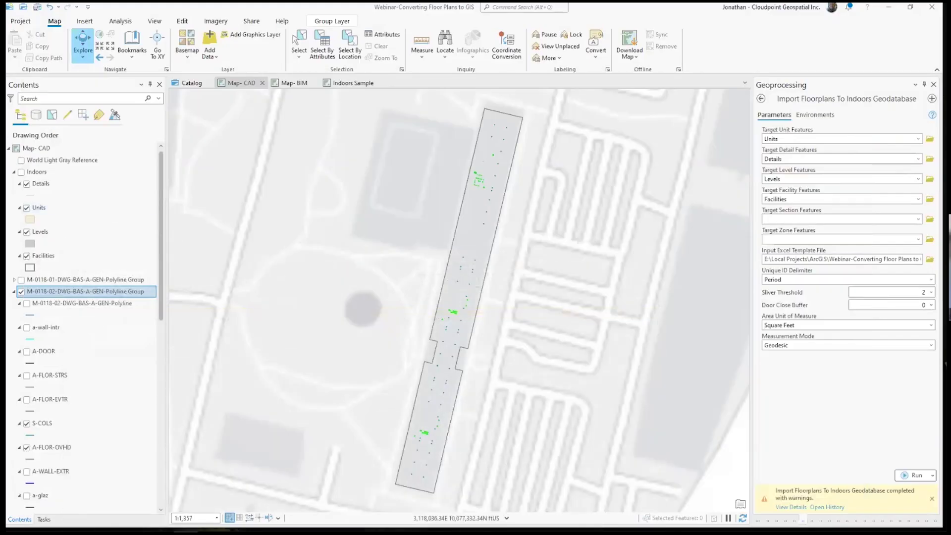
# - Add the Floorplan_Polygon feature class from the Floorplan dataset of 0844T-BLDG-MET-ARCH-R21.rvt in the project's BIM folder to Map- BIM
pyautogui.click(288, 82)
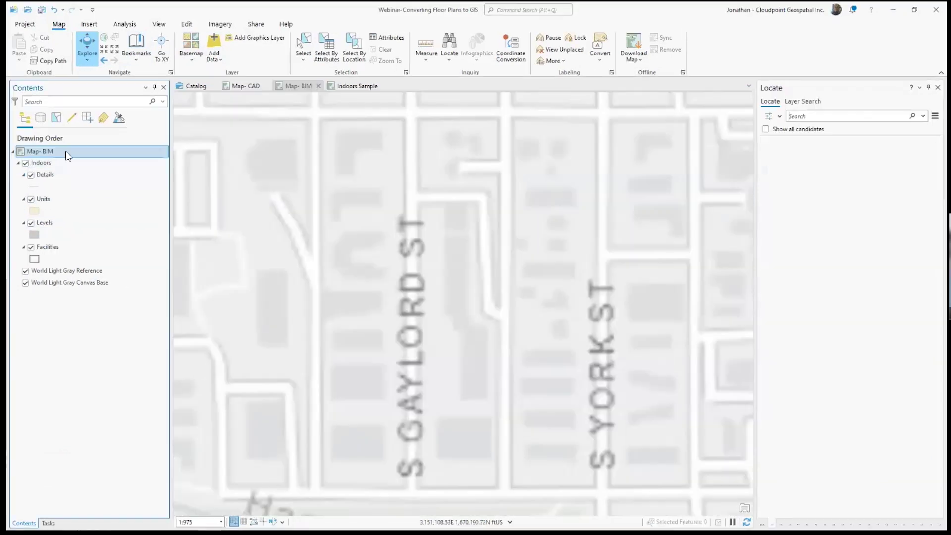
pyautogui.rightClick(62, 156)
pyautogui.click(83, 156)
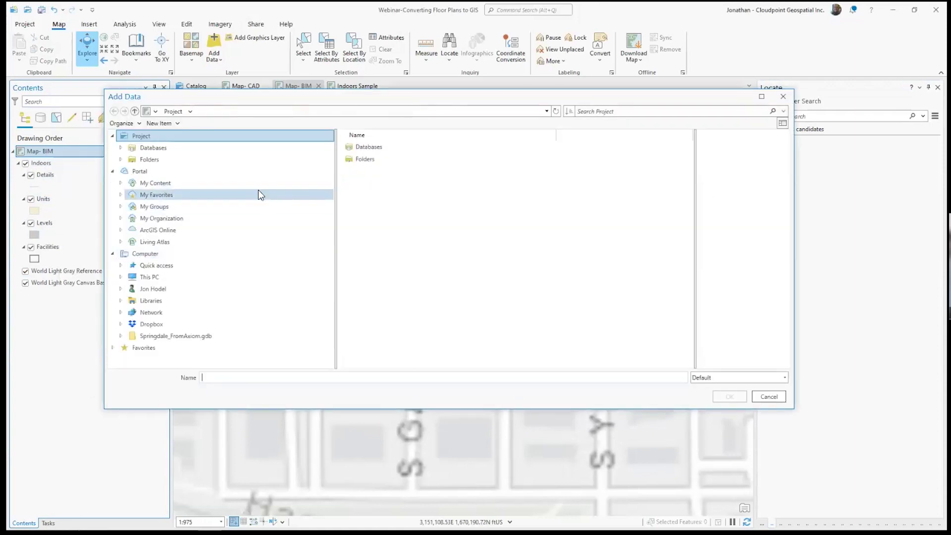
pyautogui.click(143, 149)
pyautogui.click(144, 158)
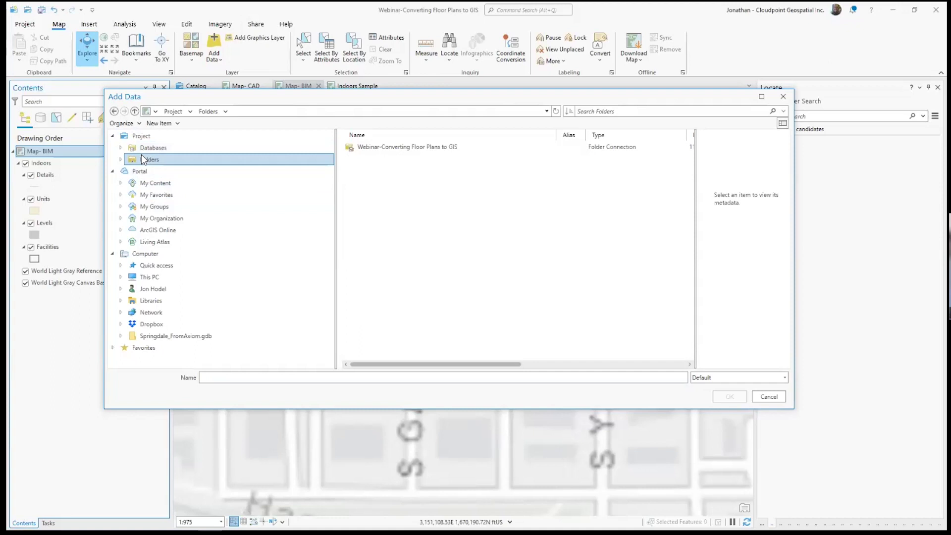
pyautogui.doubleClick(370, 148)
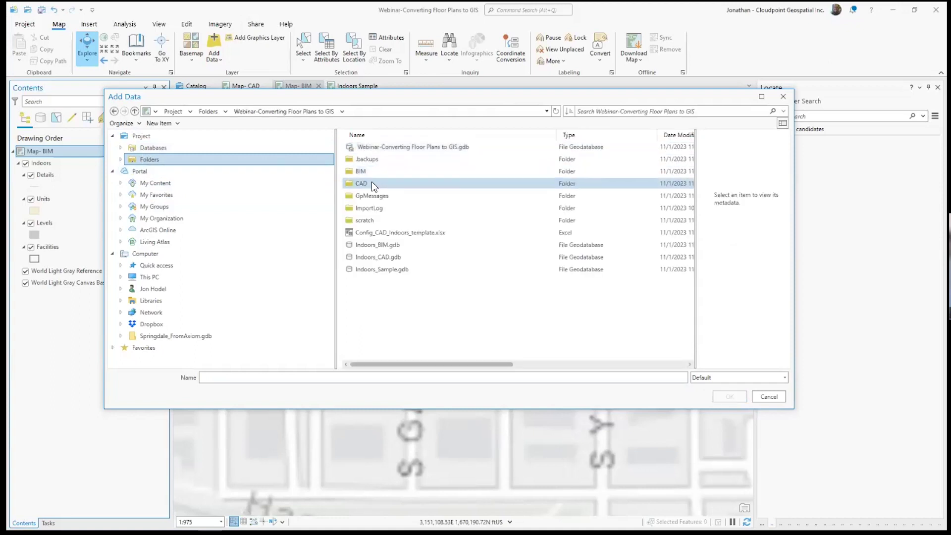
pyautogui.doubleClick(369, 173)
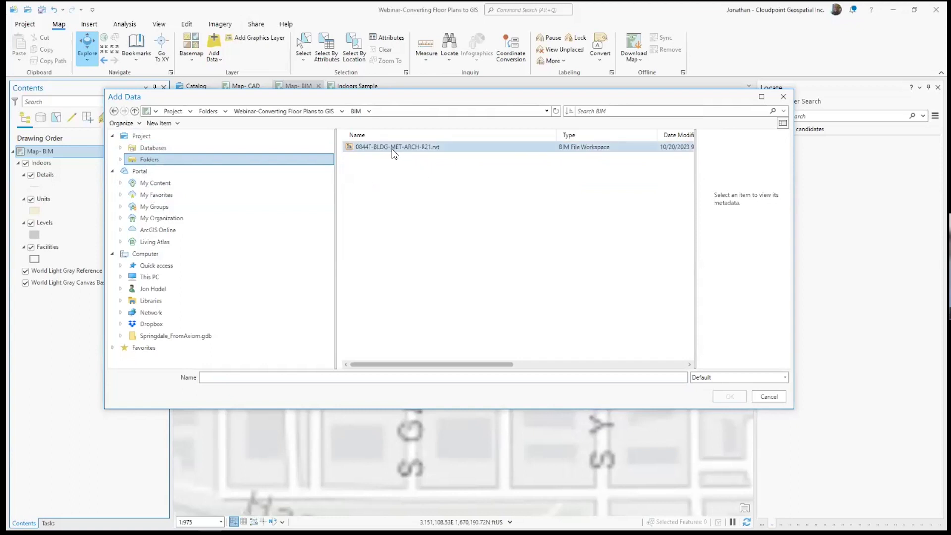
pyautogui.doubleClick(370, 149)
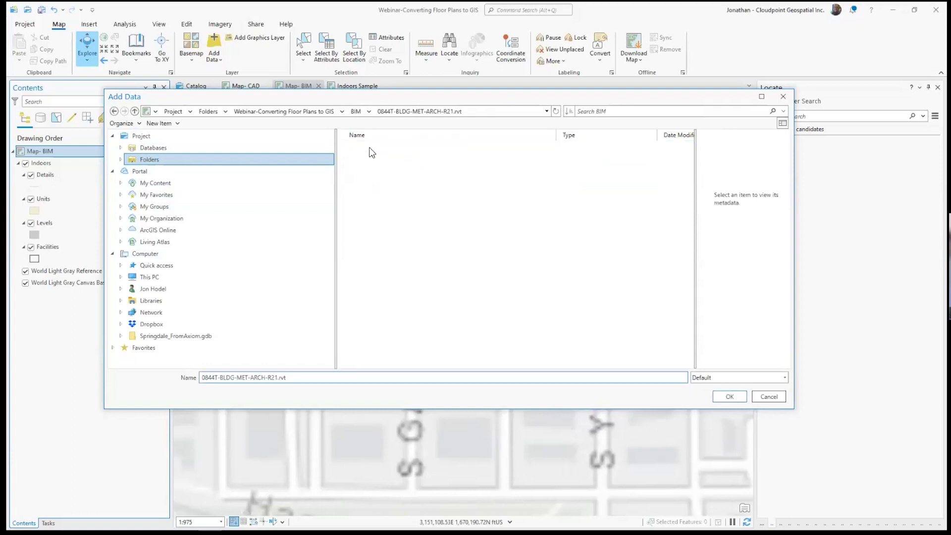
pyautogui.doubleClick(367, 172)
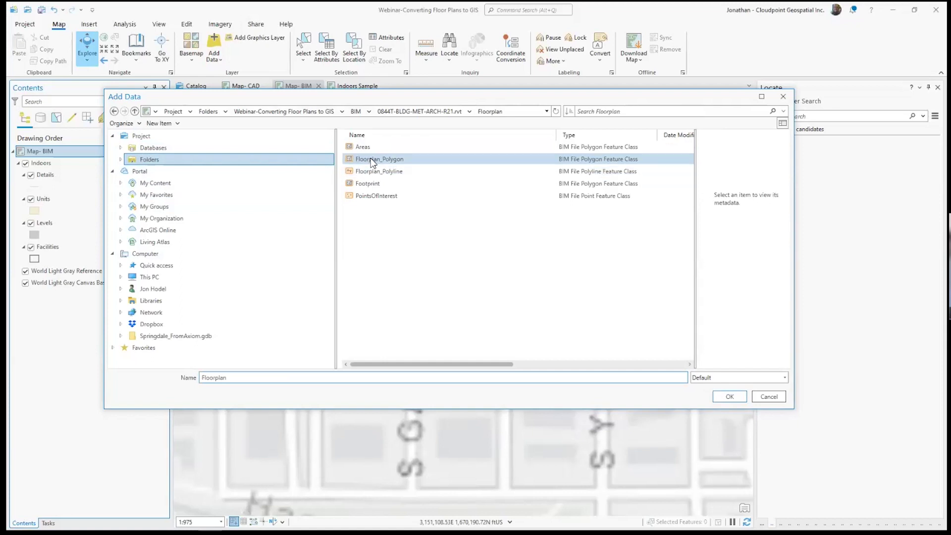
pyautogui.click(373, 161)
pyautogui.click(727, 398)
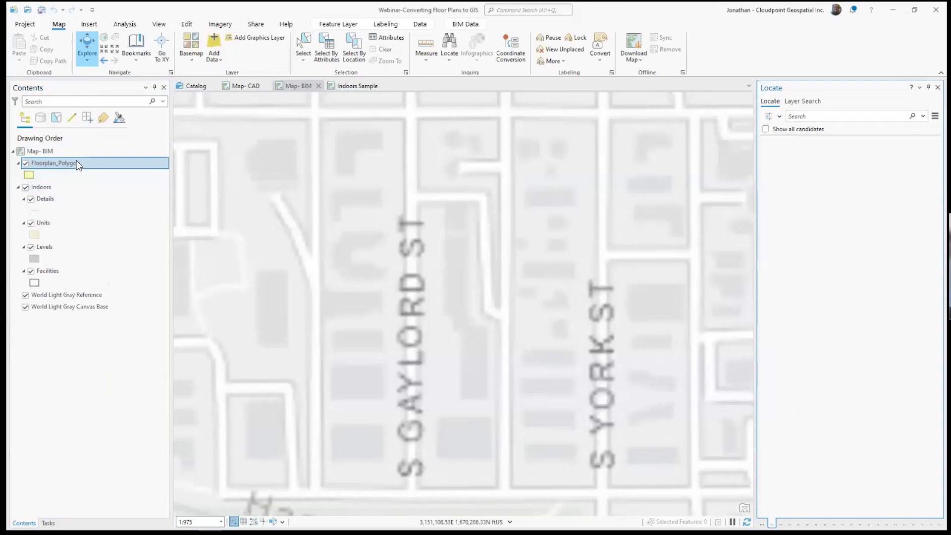
# - Check the projected coordinate system in the source properties of the Floorplan_Polygon layer without changing anything
pyautogui.rightClick(49, 164)
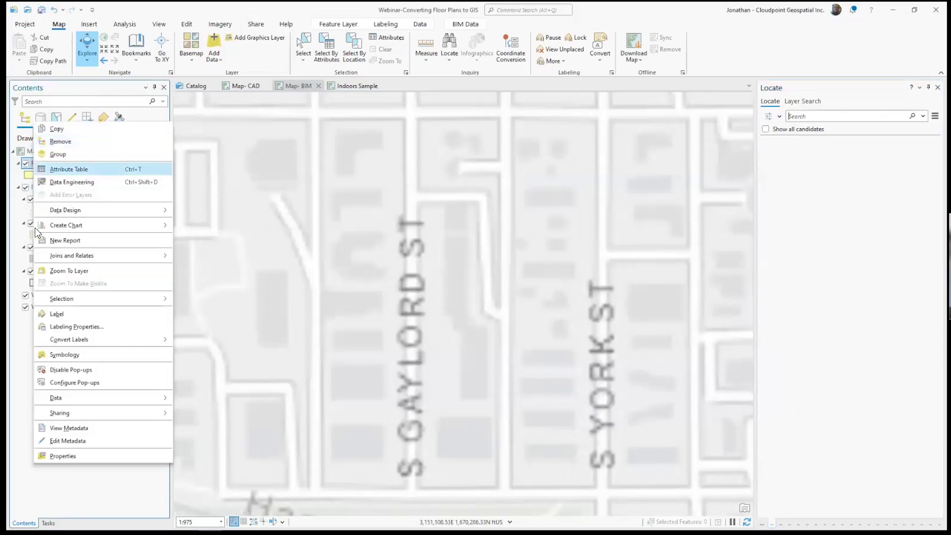
pyautogui.click(52, 454)
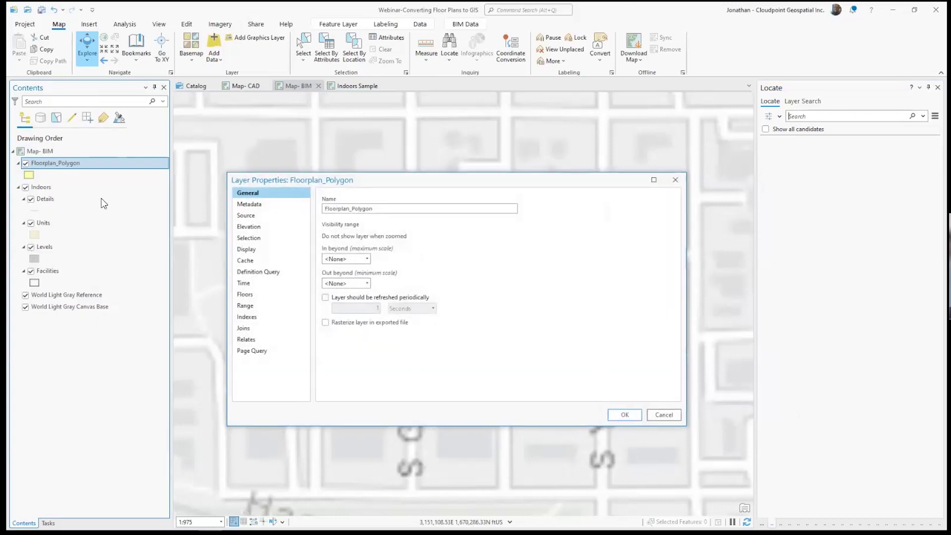
pyautogui.click(246, 215)
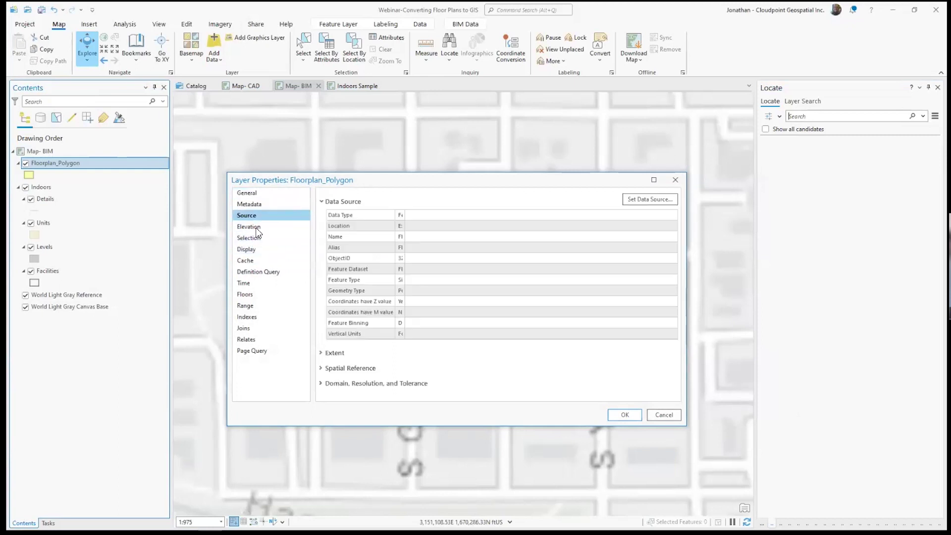
pyautogui.click(325, 369)
pyautogui.scroll(-3, 331, 357)
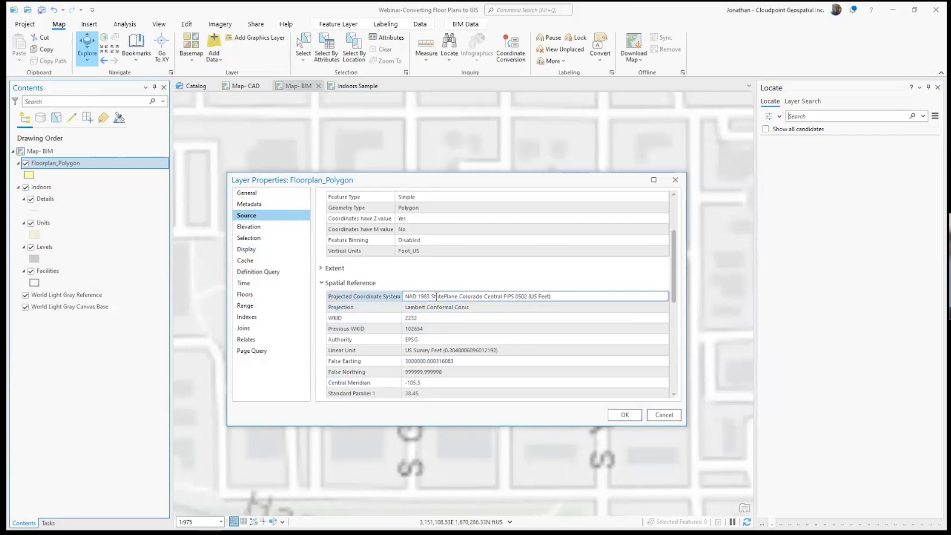
pyautogui.click(661, 419)
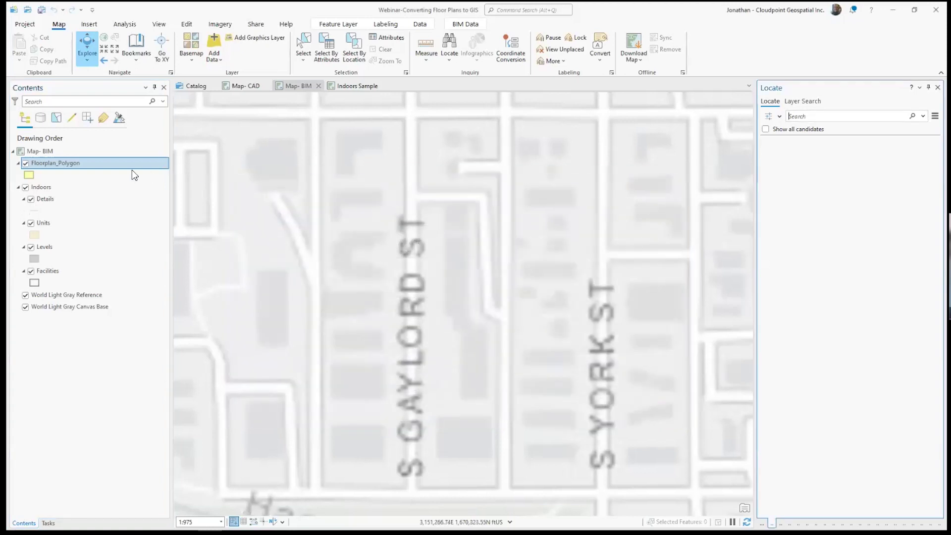
# - Open Define Projection for the Floorplan_Polygon layer and view the available coordinate system choices
pyautogui.click(457, 24)
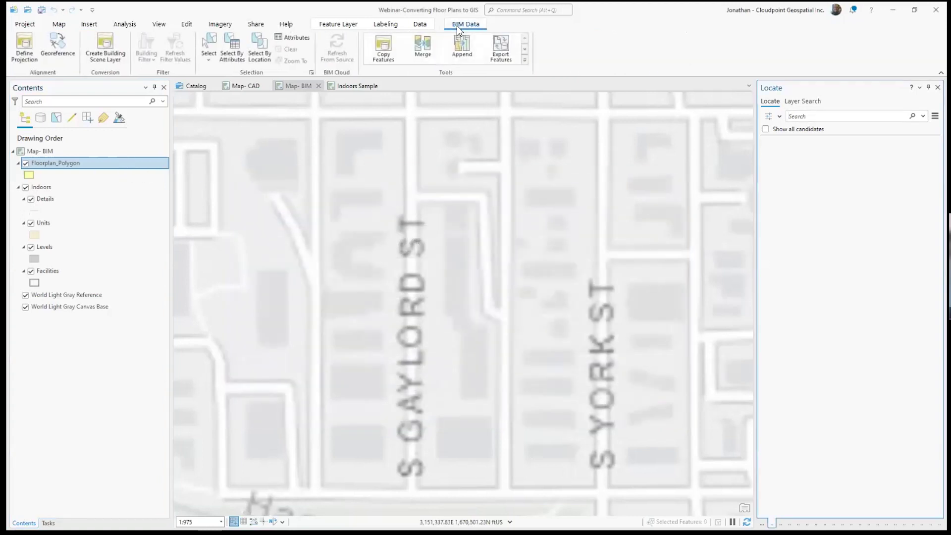
pyautogui.click(22, 59)
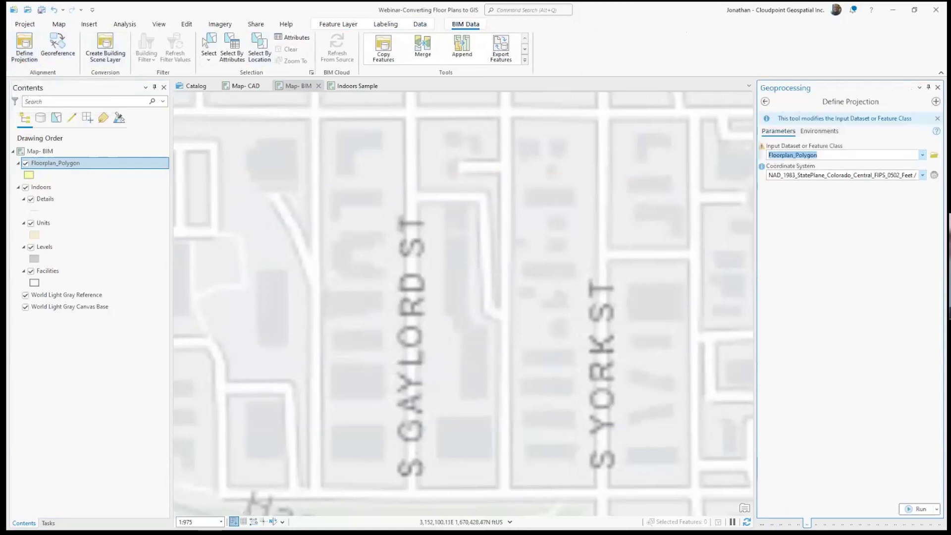
pyautogui.click(922, 175)
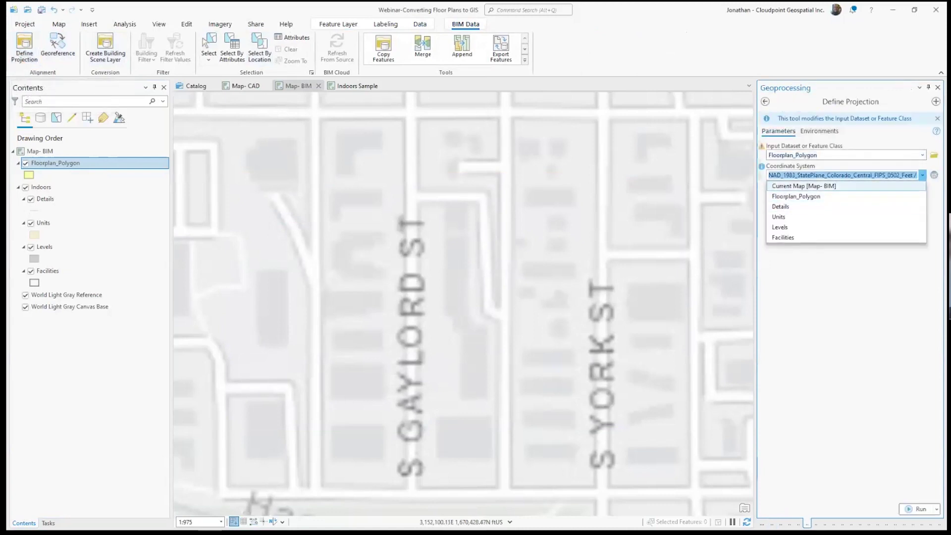
pyautogui.click(922, 175)
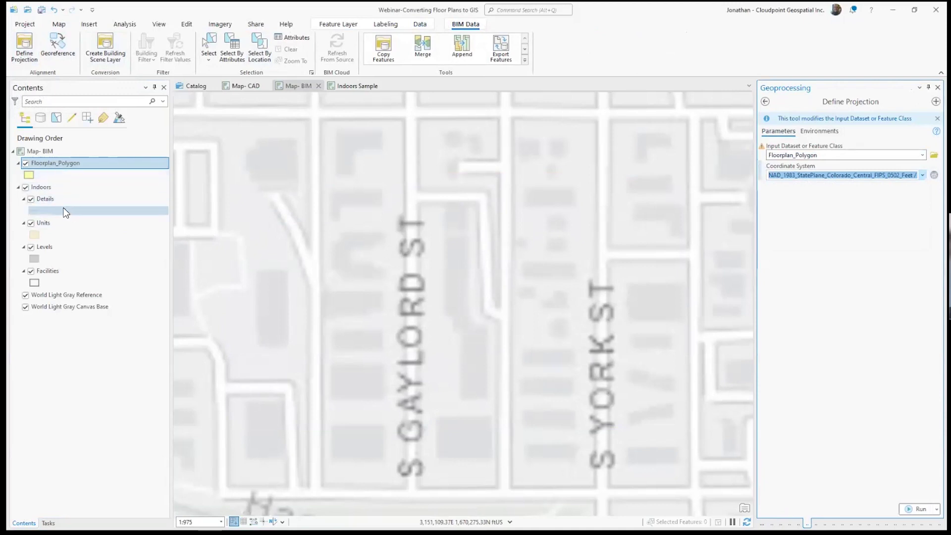
# - Zoom to the Floorplan_Polygon layer and start georeferencing it
pyautogui.rightClick(56, 164)
pyautogui.click(88, 312)
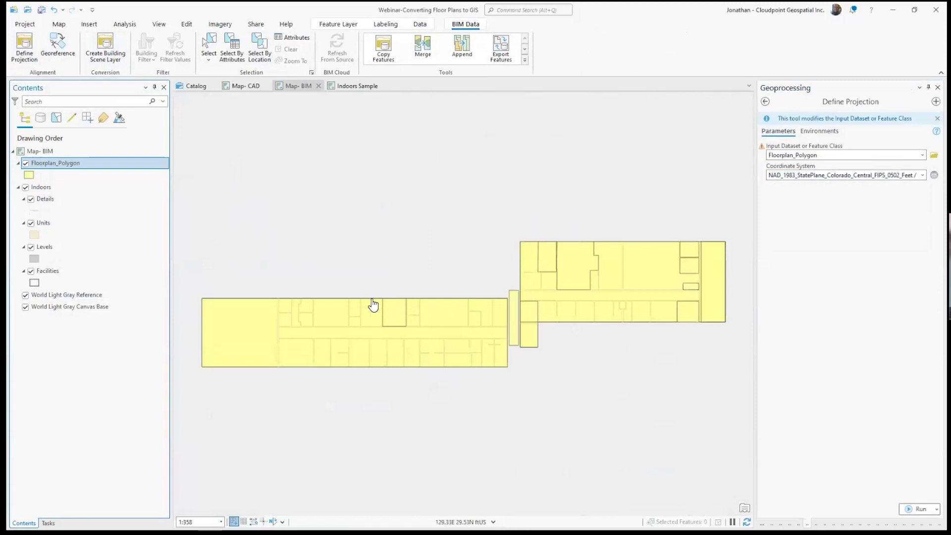
pyautogui.scroll(-3, 325, 229)
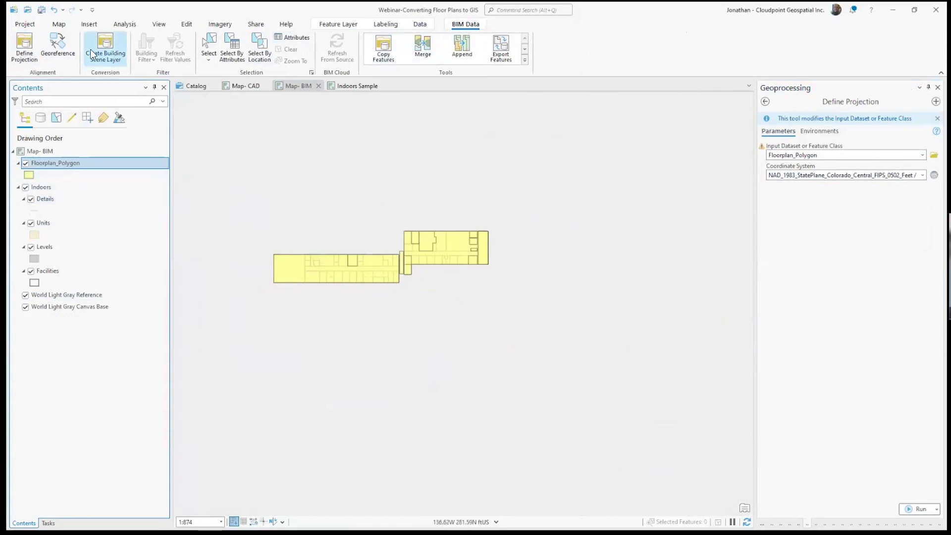
pyautogui.click(55, 45)
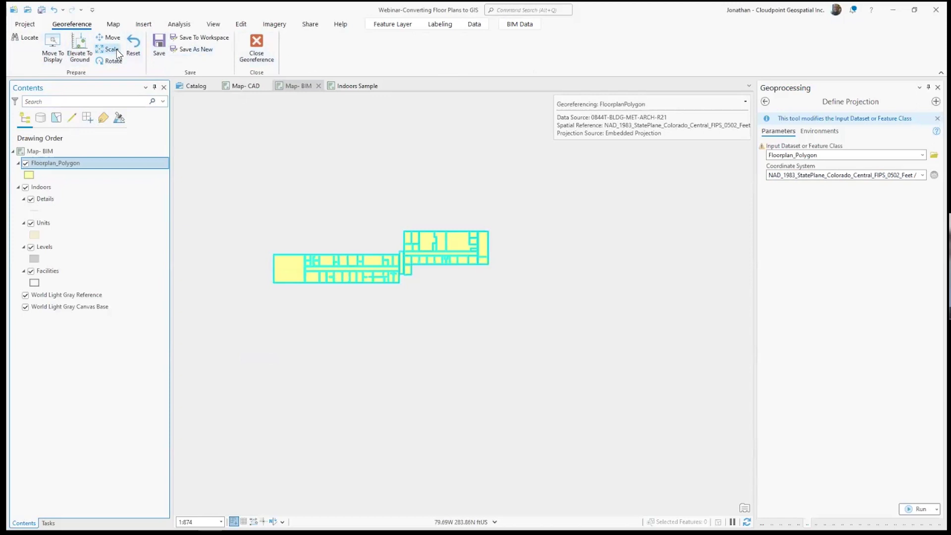
# - Locate the building's street address on the map and move the floor plan to the current display
pyautogui.click(30, 41)
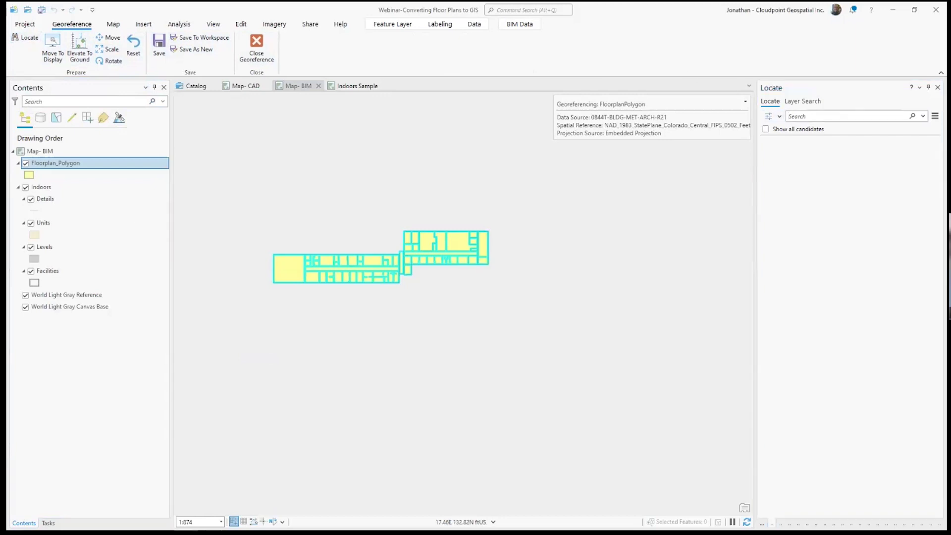
pyautogui.click(817, 116)
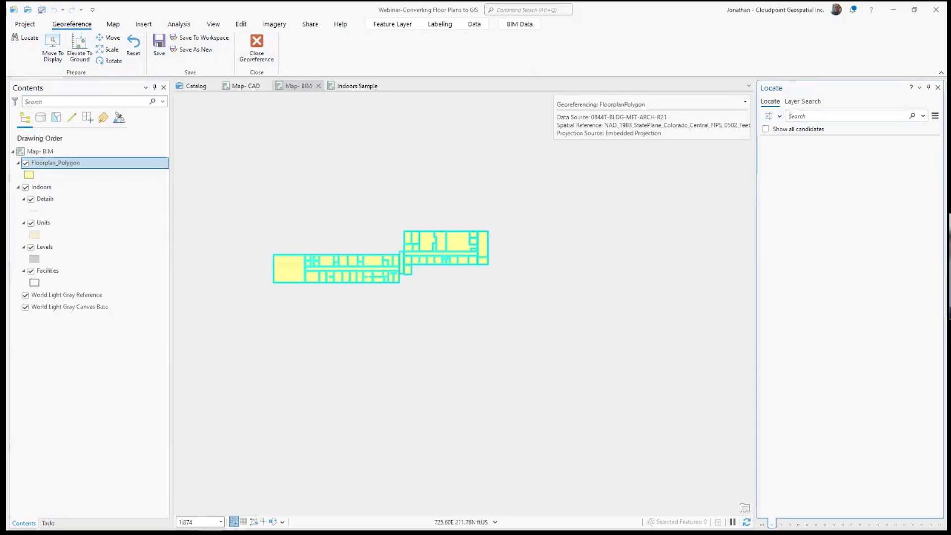
pyautogui.write('2450 S Gaylord St, Denver, CO 80210')
pyautogui.press('Return')
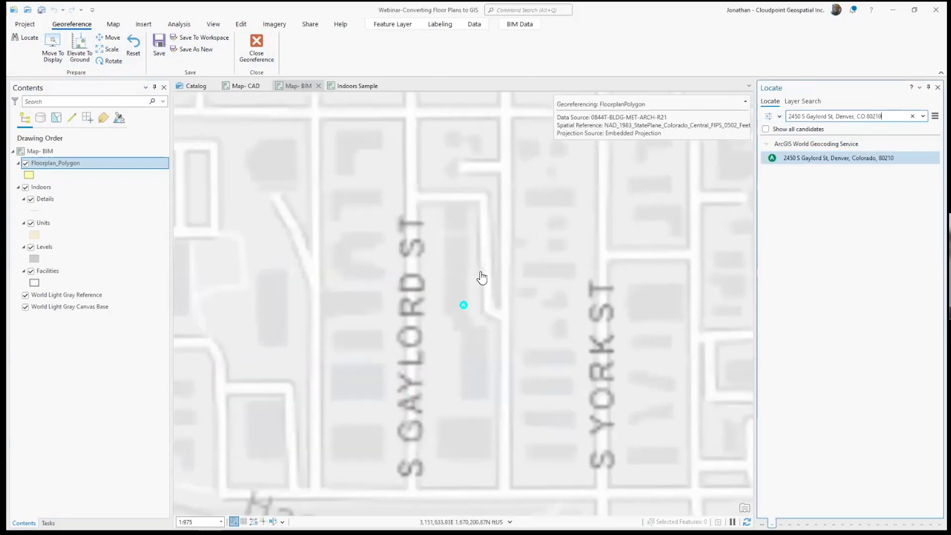
pyautogui.moveTo(479, 304); pyautogui.dragTo(449, 289)
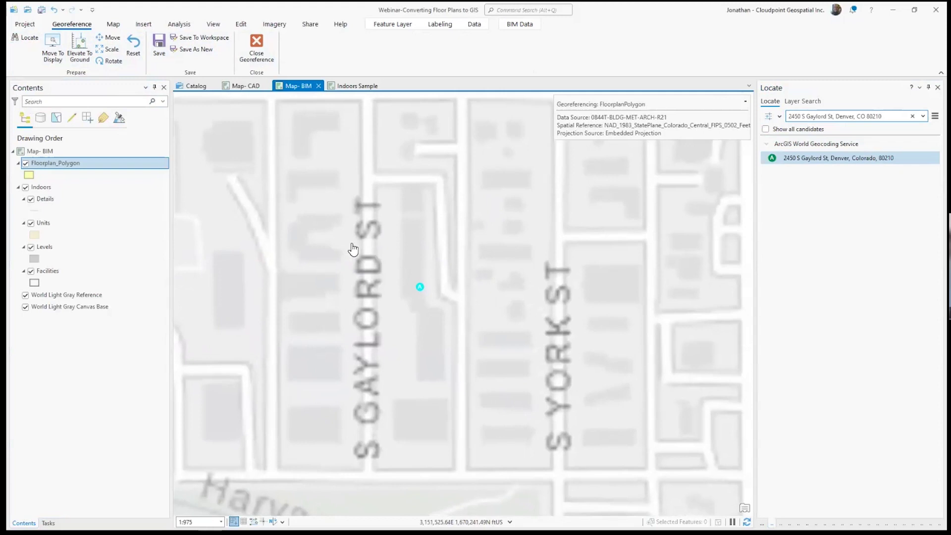
pyautogui.click(55, 52)
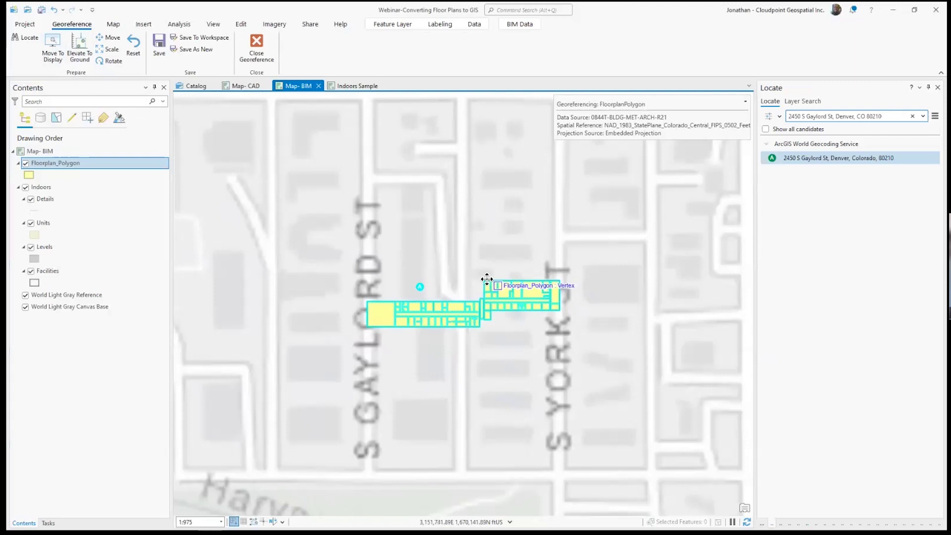
# - Rotate the floor plan about 90 degrees counter-clockwise so it runs parallel to the north-south streets, keeping the georeferencing session open
pyautogui.click(112, 60)
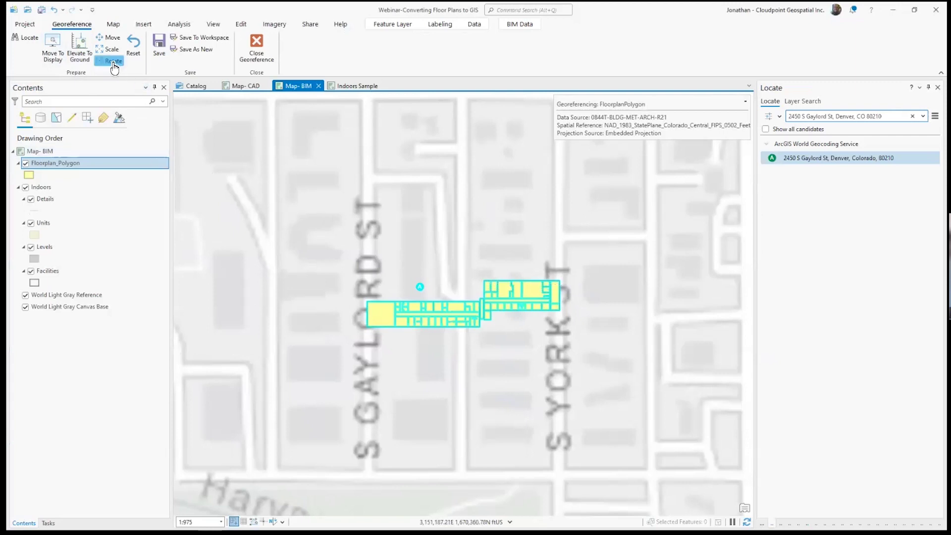
pyautogui.moveTo(479, 301); pyautogui.dragTo(484, 275)
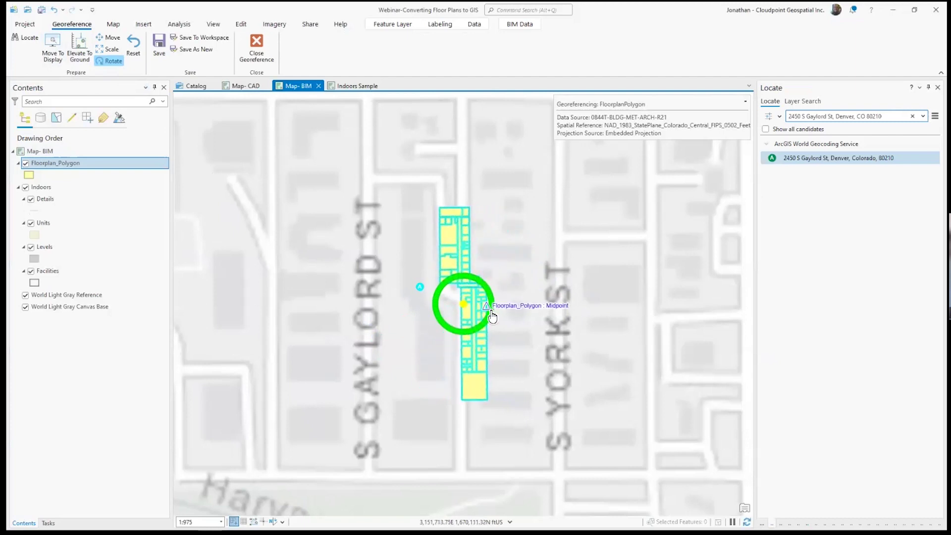
pyautogui.press('a')
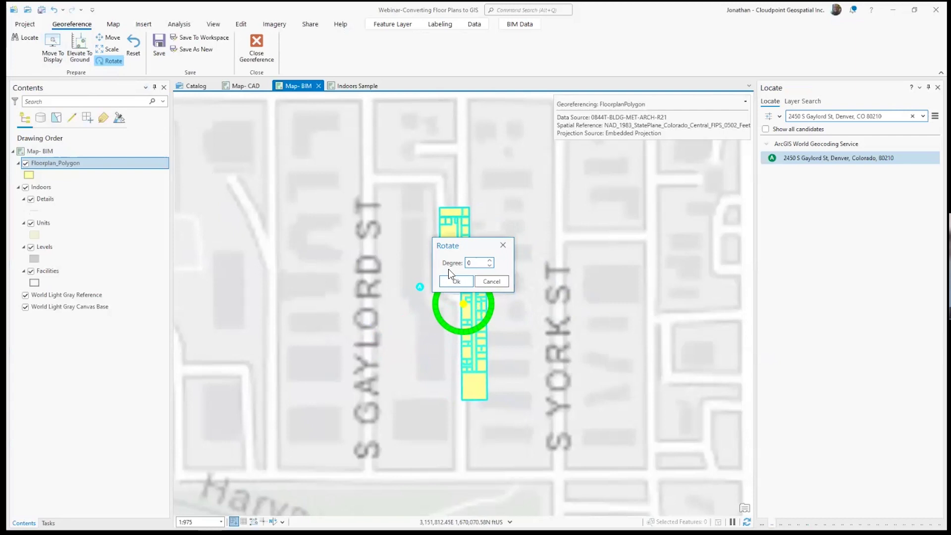
pyautogui.click(487, 282)
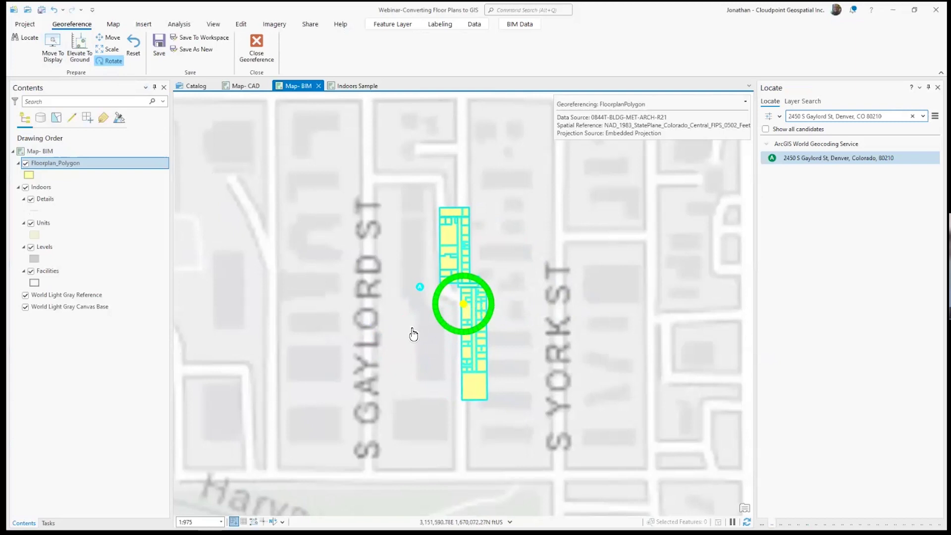
pyautogui.moveTo(460, 325)
pyautogui.mouseDown()
pyautogui.moveTo(477, 320)
pyautogui.moveTo(462, 327)
pyautogui.mouseUp()
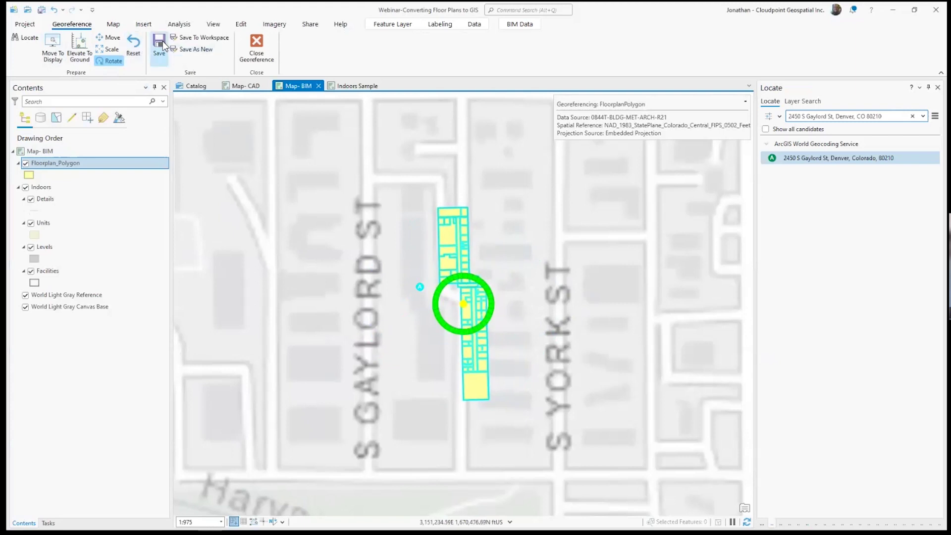
pyautogui.click(255, 48)
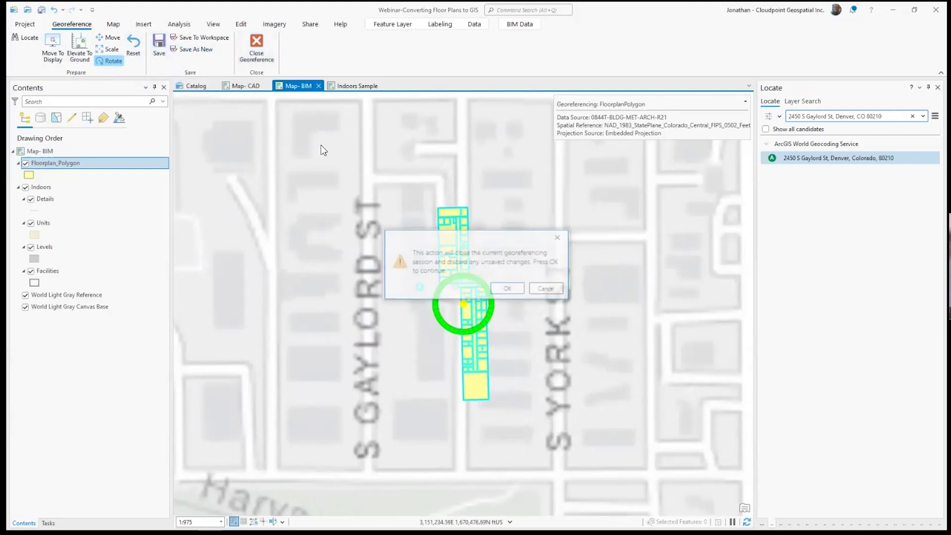
pyautogui.click(548, 289)
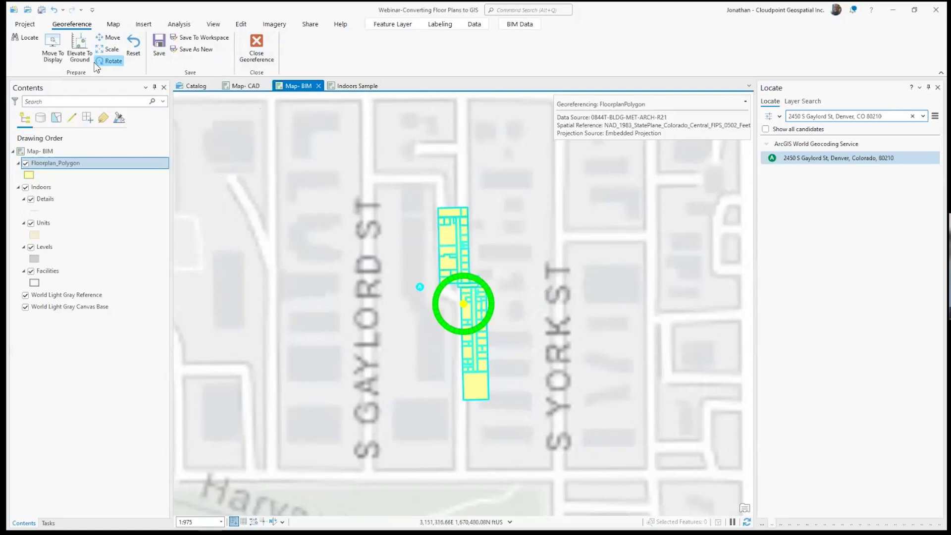
# - Move the floor plan onto the building footprint at the located address and scale it down proportionally towards the footprint's size
pyautogui.click(103, 36)
pyautogui.moveTo(463, 305); pyautogui.dragTo(420, 289)
pyautogui.moveTo(422, 297)
pyautogui.mouseDown()
pyautogui.moveTo(424, 314)
pyautogui.moveTo(422, 295)
pyautogui.mouseUp()
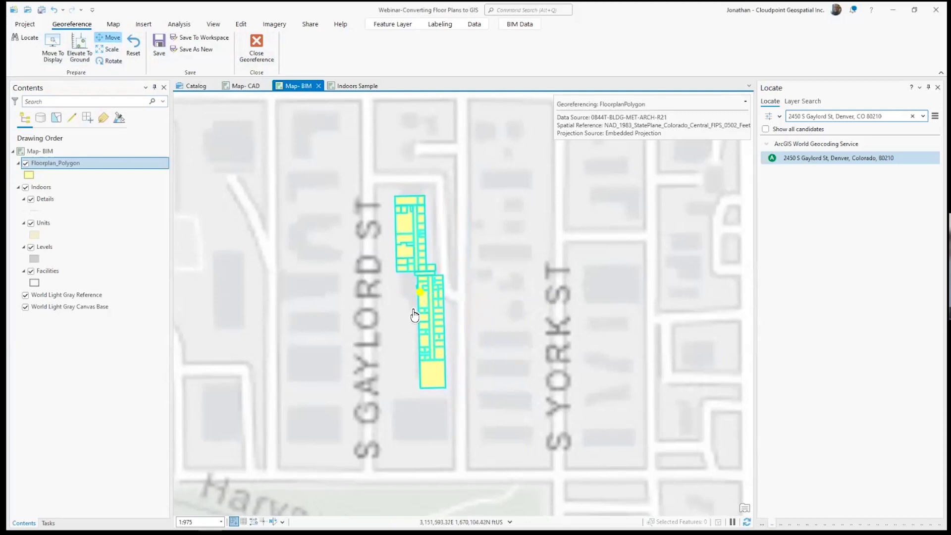
pyautogui.click(114, 52)
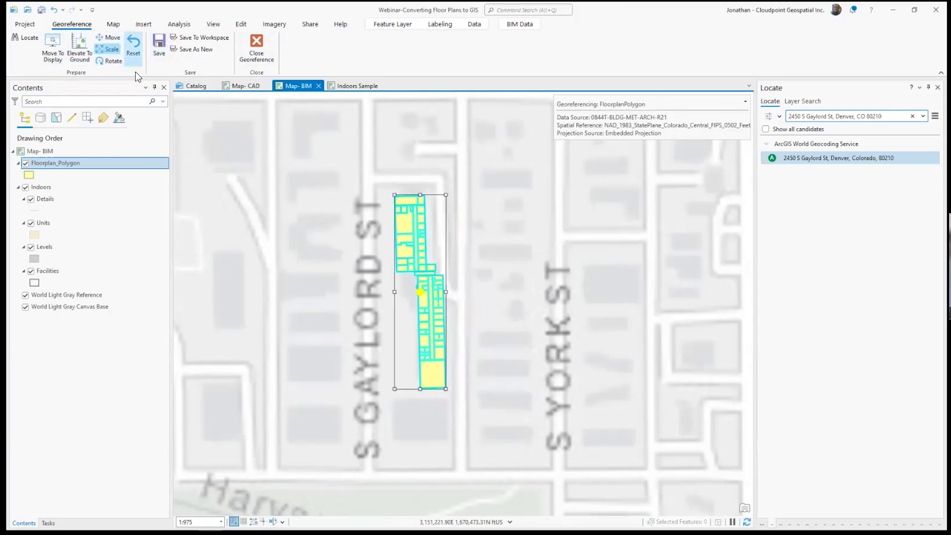
pyautogui.moveTo(447, 197); pyautogui.dragTo(430, 221)
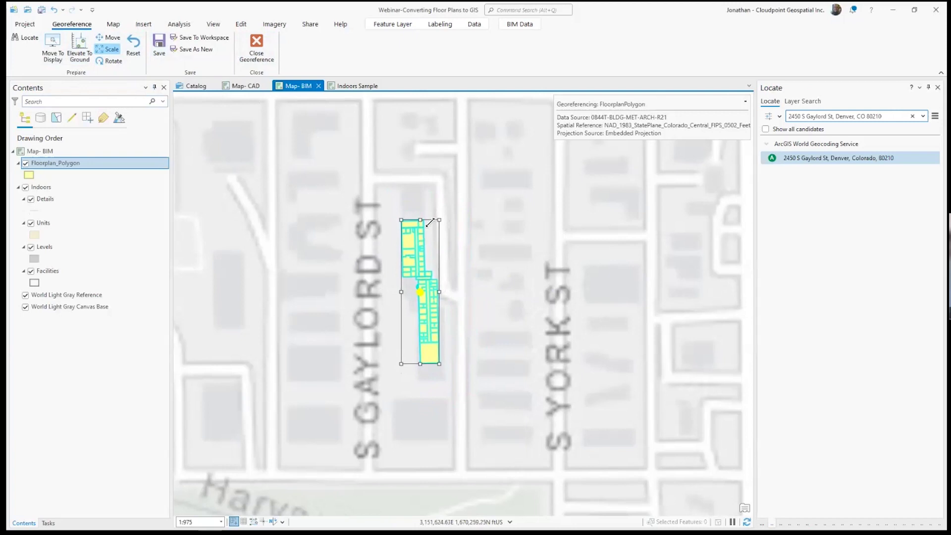
# - Shift the reduced floor plan slightly south along the building footprint and save the georeferencing
pyautogui.click(112, 61)
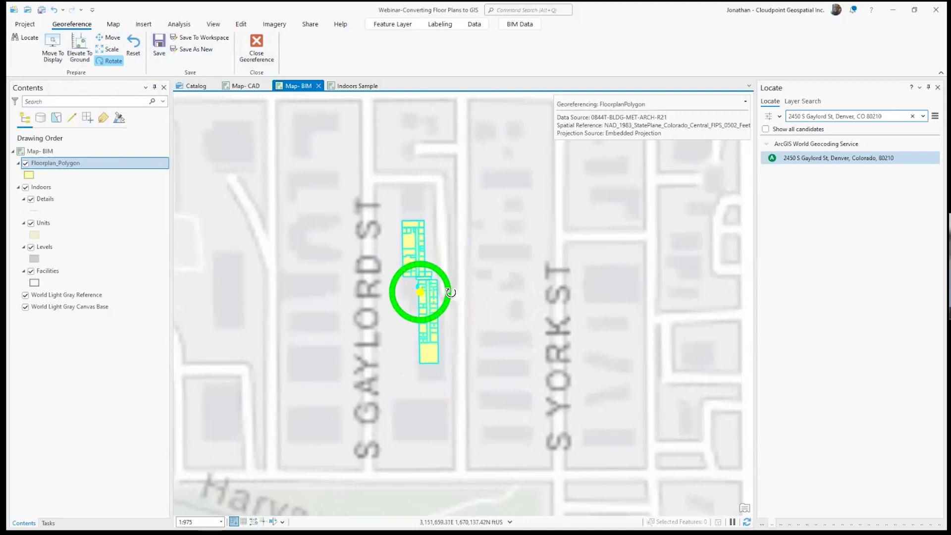
pyautogui.click(110, 42)
pyautogui.moveTo(424, 297); pyautogui.dragTo(427, 322)
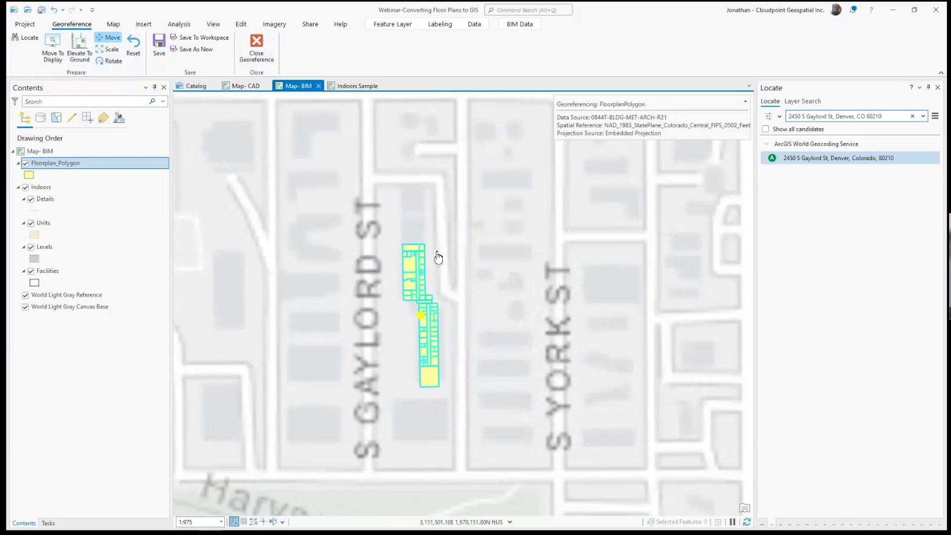
pyautogui.click(163, 44)
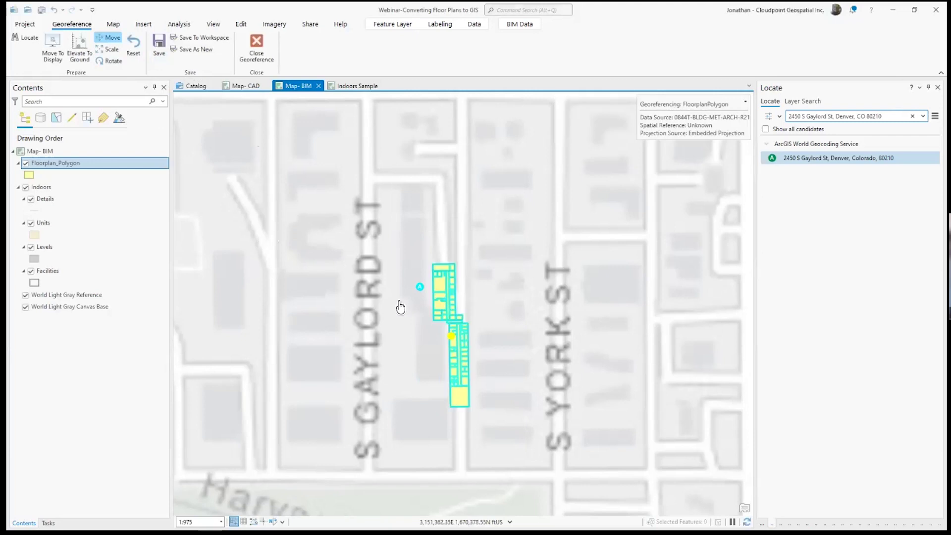
# - Switch to File Explorer and check the world file 0844T-BLDG-MET-ARCH-R21.wld3 in the project's BIM folder, then return to the map
pyautogui.scroll(-2, 431, 282)
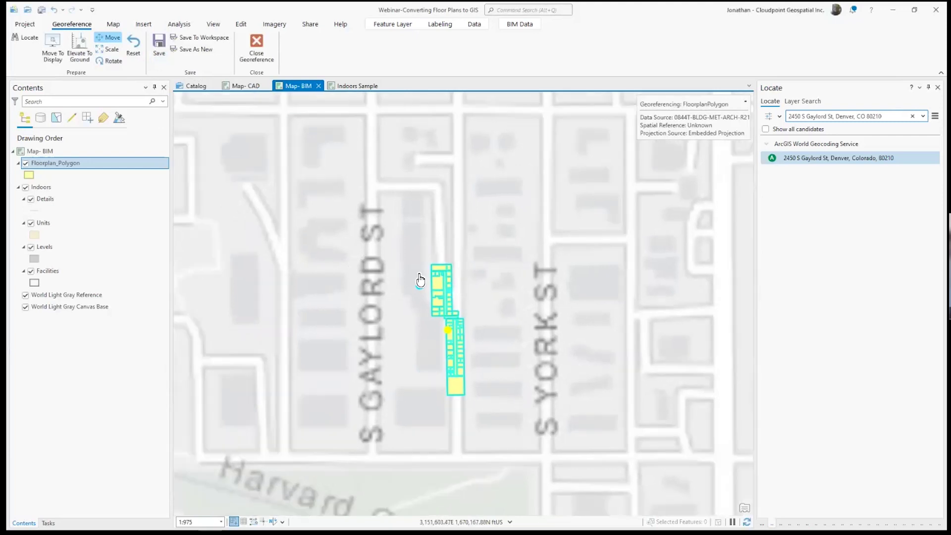
pyautogui.click(45, 152)
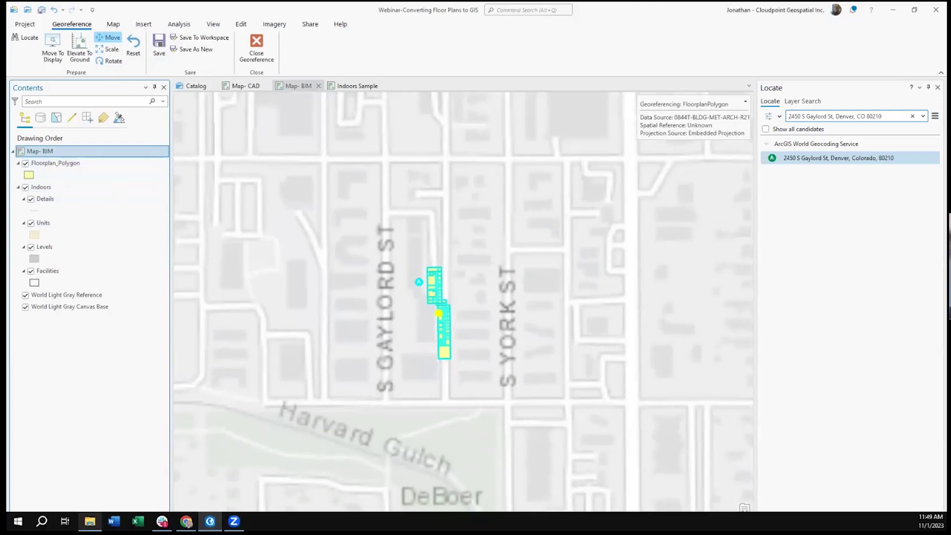
pyautogui.click(89, 521)
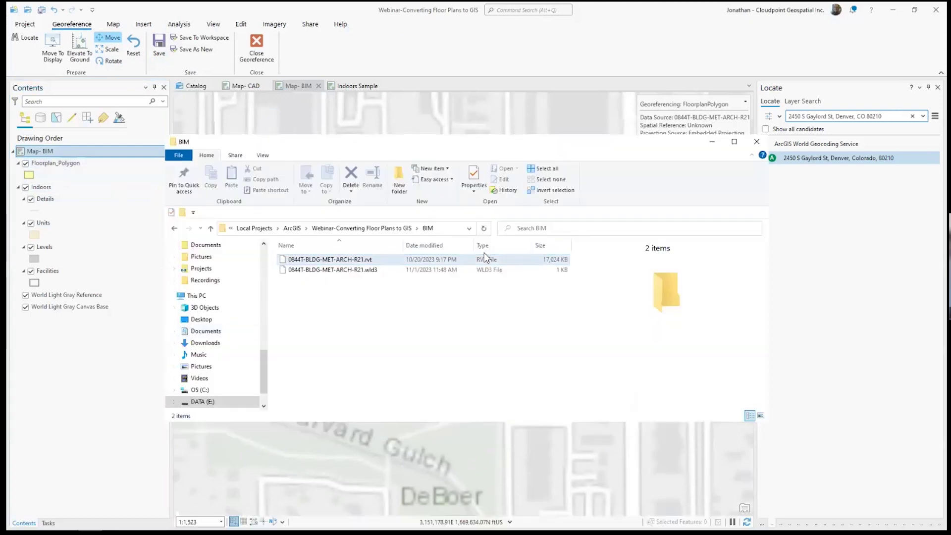
pyautogui.click(368, 269)
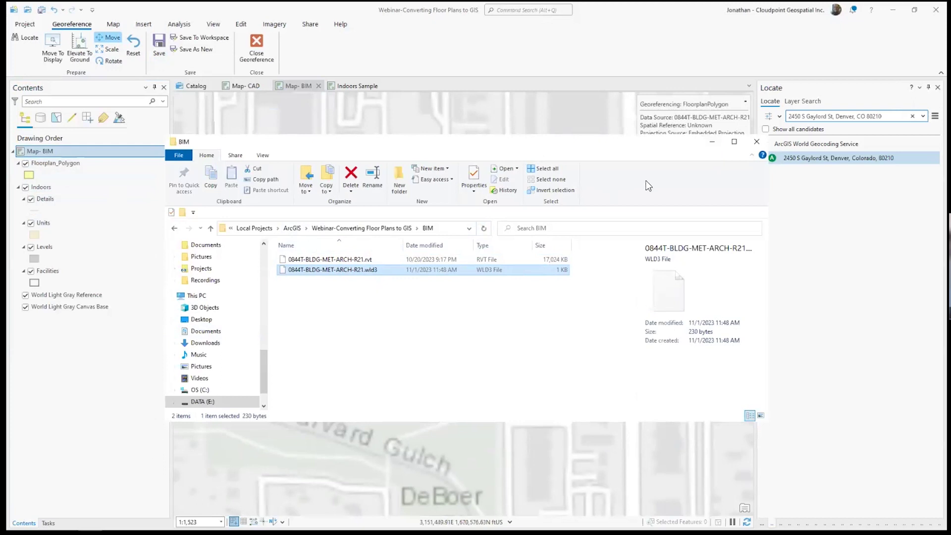
pyautogui.click(712, 142)
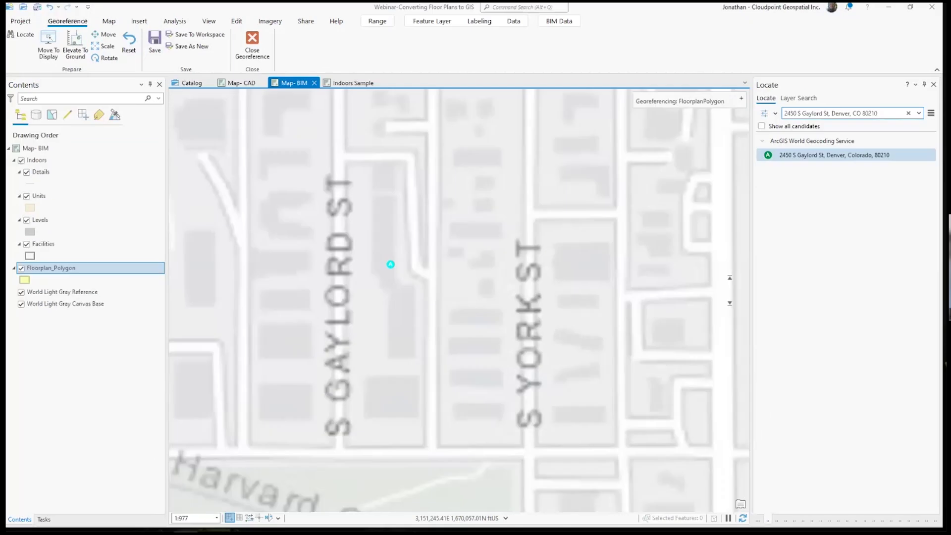
# - Close the georeferencing session of the Floorplan_Polygon layer, accepting that unsaved changes are discarded
pyautogui.scroll(-1, 420, 325)
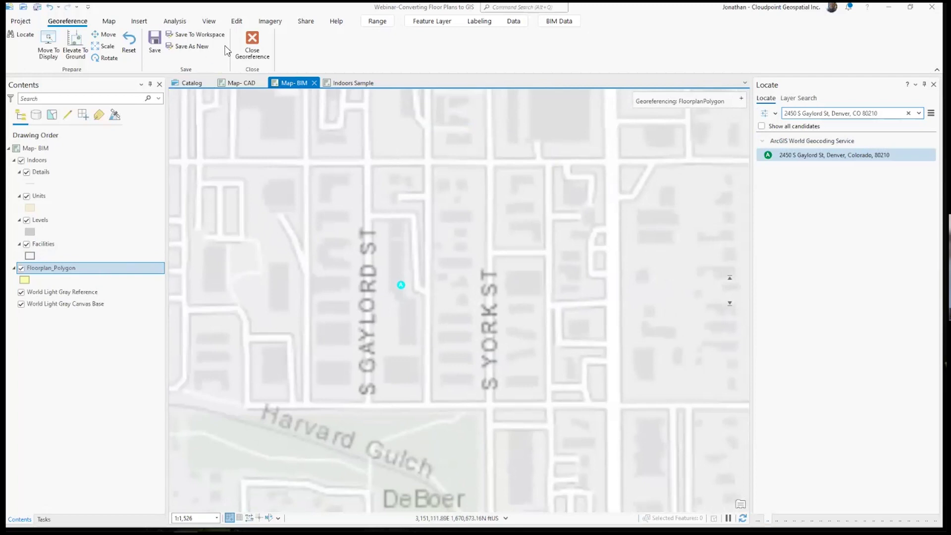
pyautogui.click(247, 40)
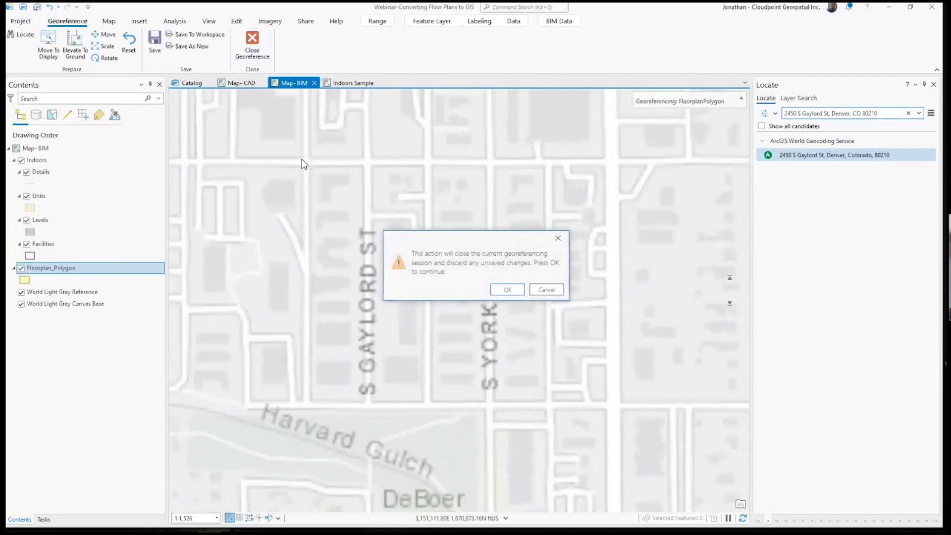
pyautogui.click(506, 290)
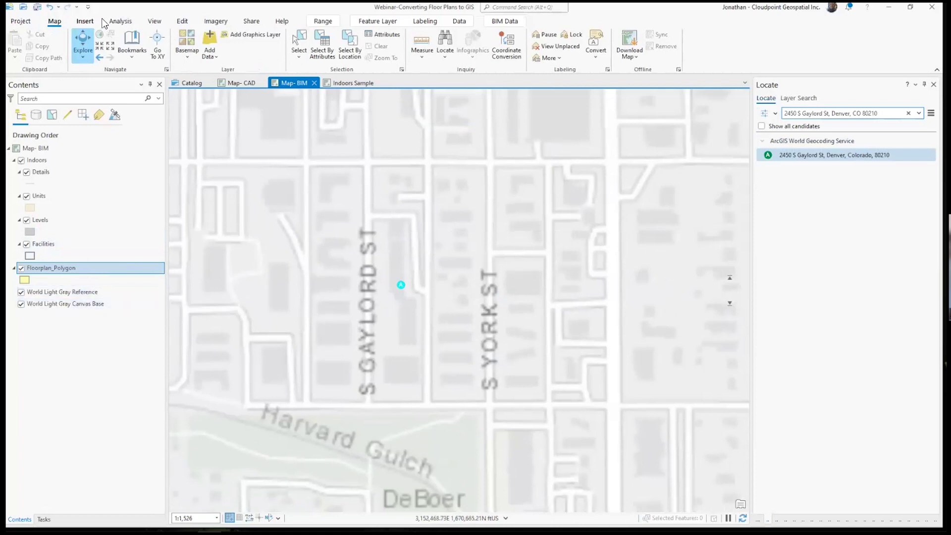
# - Search the geoprocessing tools for "import indoors" and open the Import BIM To Indoor Dataset tool
pyautogui.click(120, 21)
pyautogui.click(117, 45)
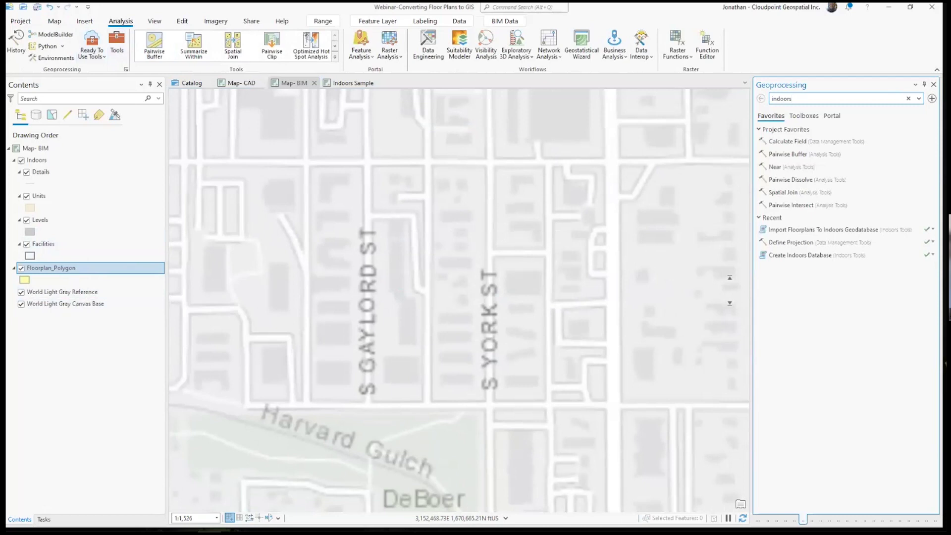
pyautogui.write('indoors')
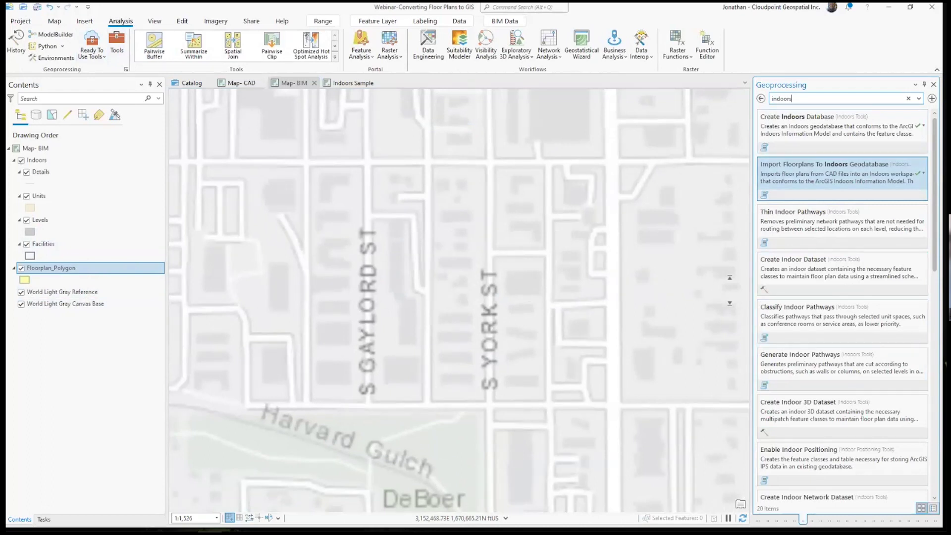
pyautogui.write('import')
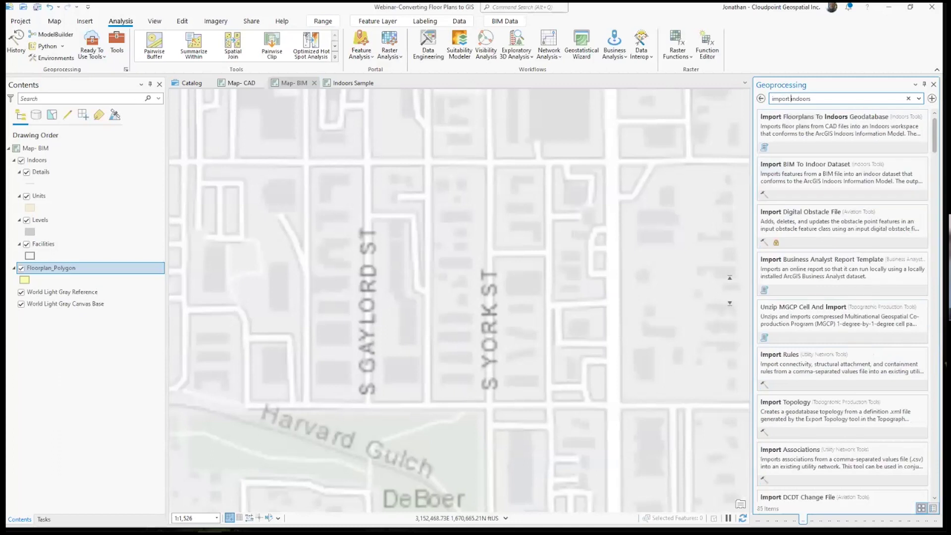
pyautogui.press('Down')
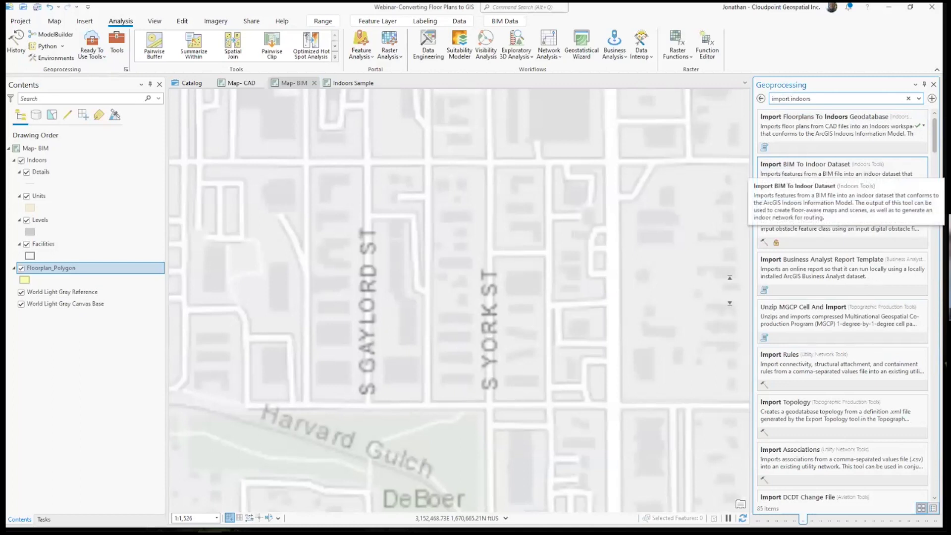
pyautogui.click(756, 173)
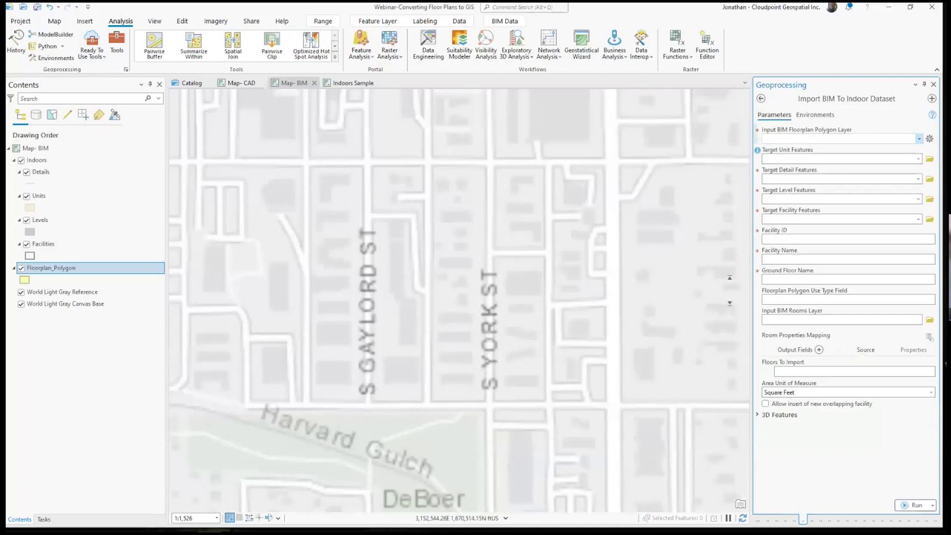
# - Set Floorplan_Polygon as the input BIM floorplan polygon layer and Indoors\Units as the target unit features
pyautogui.click(919, 138)
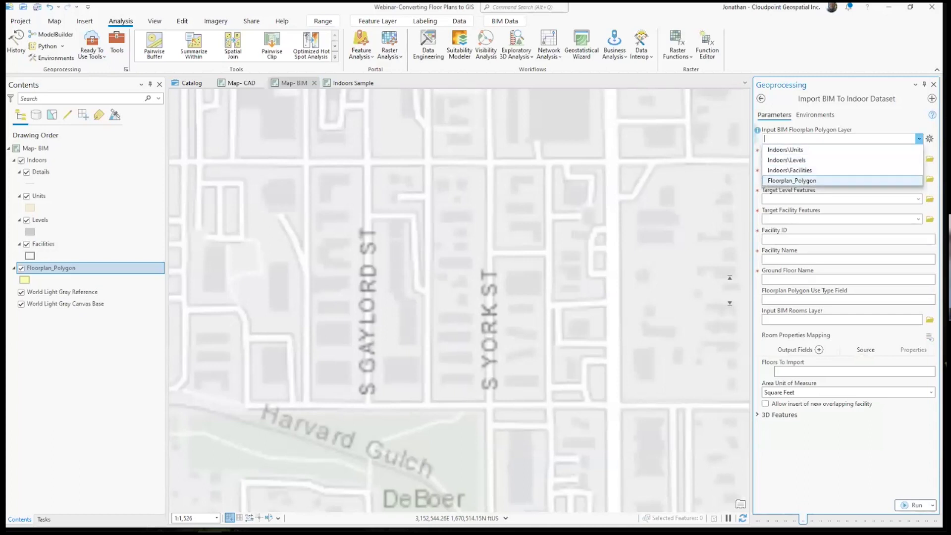
pyautogui.click(792, 180)
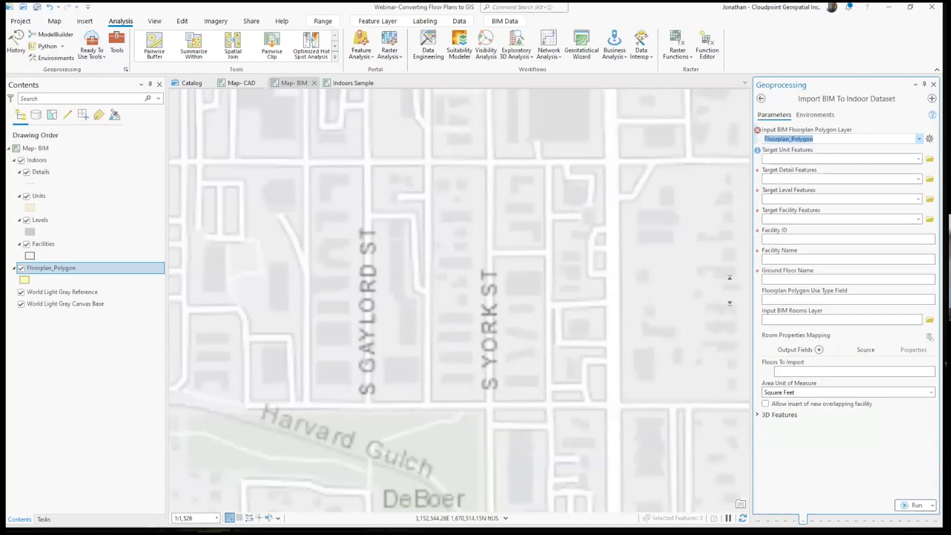
pyautogui.click(918, 158)
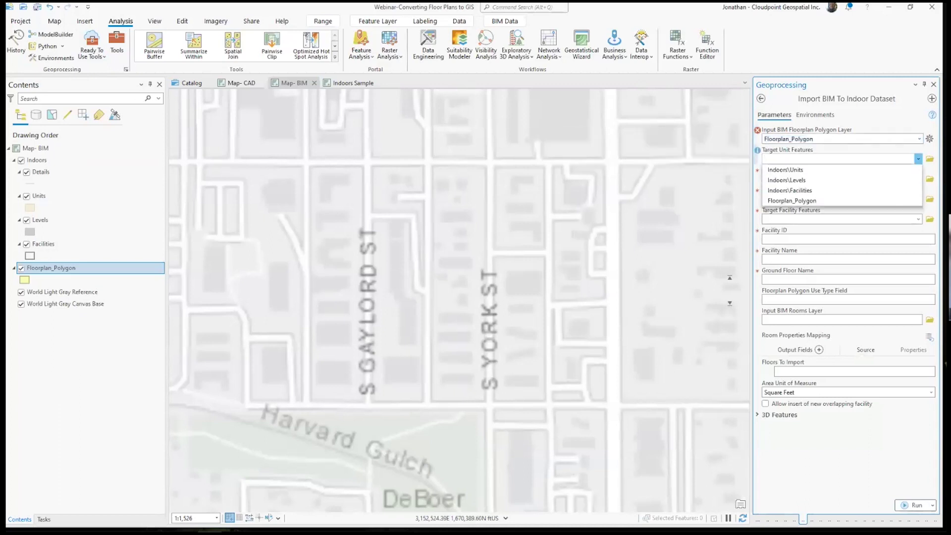
pyautogui.click(785, 169)
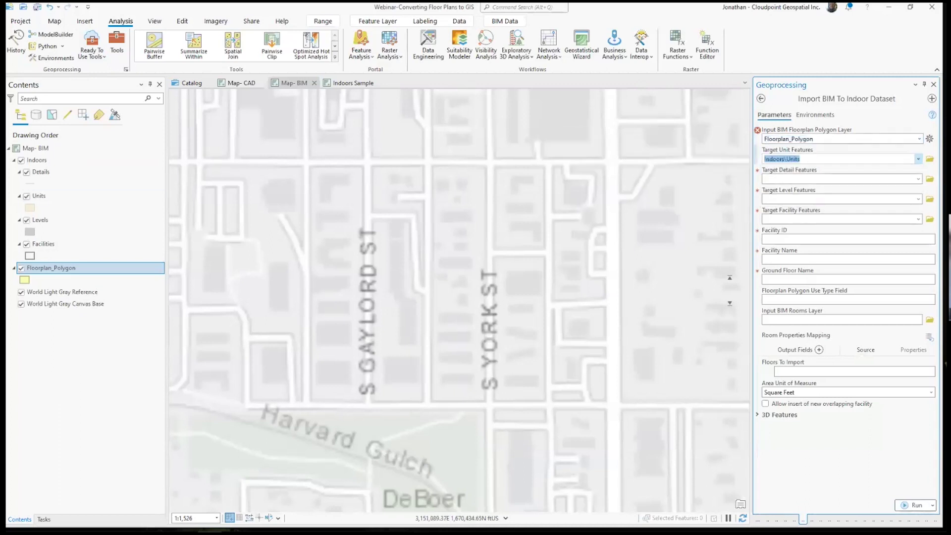
# - Set the target detail, level and facility features to Indoors\Details, Indoors\Levels and Indoors\Facilities
pyautogui.click(34, 161)
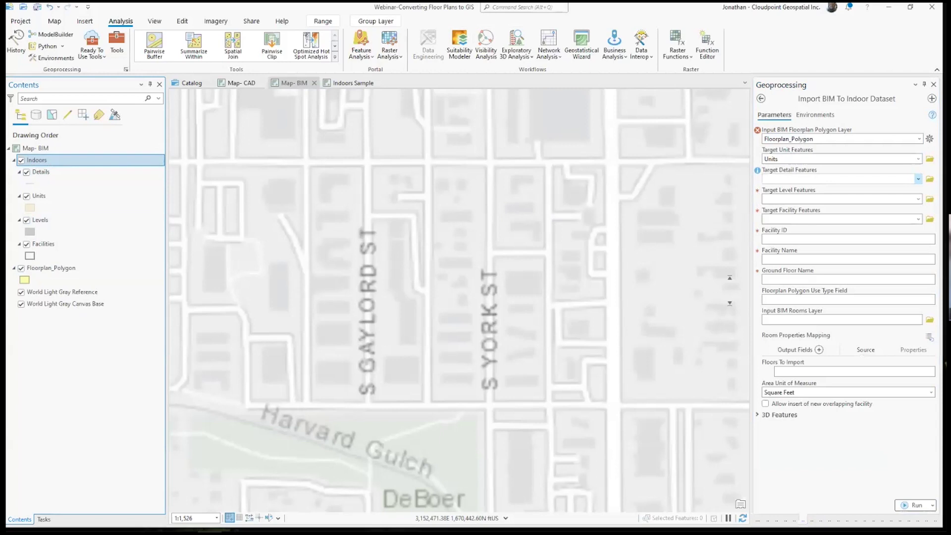
pyautogui.click(918, 179)
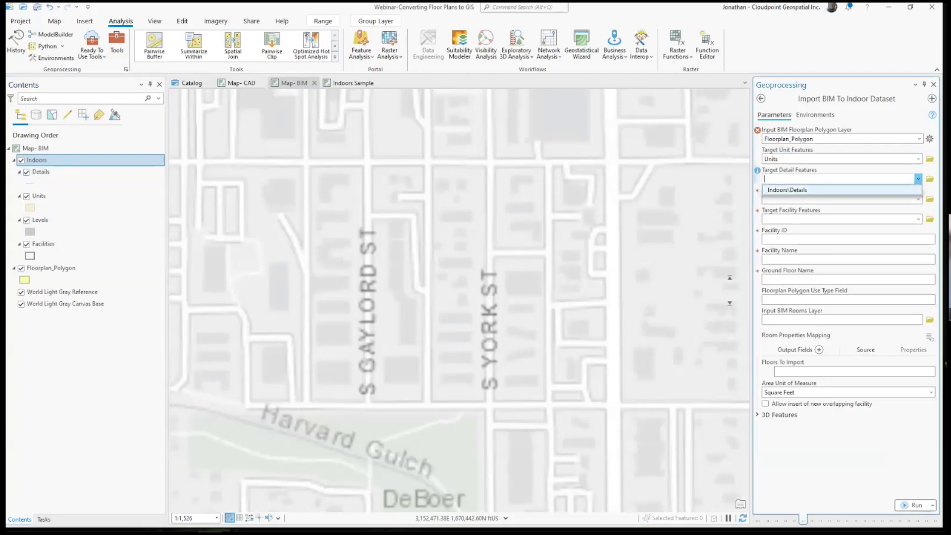
pyautogui.click(788, 188)
pyautogui.click(918, 199)
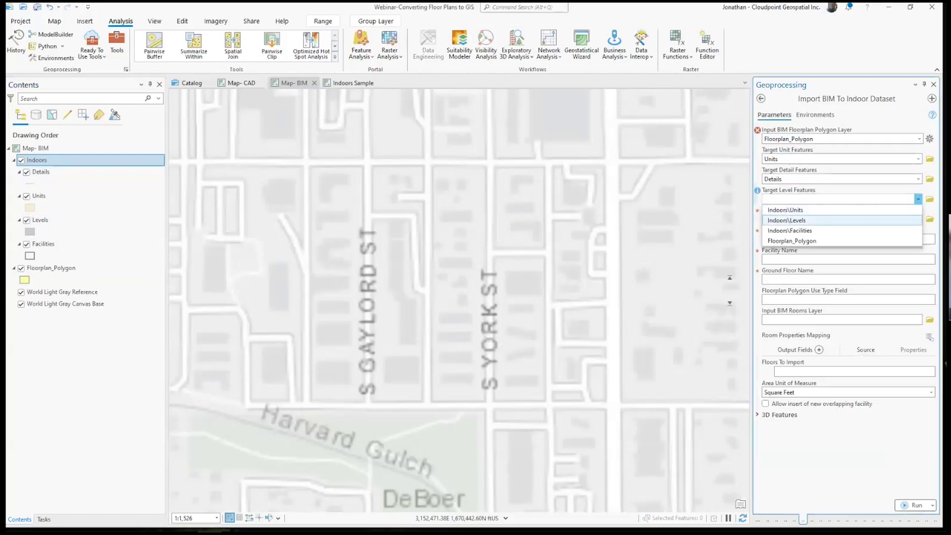
pyautogui.click(782, 229)
pyautogui.click(918, 219)
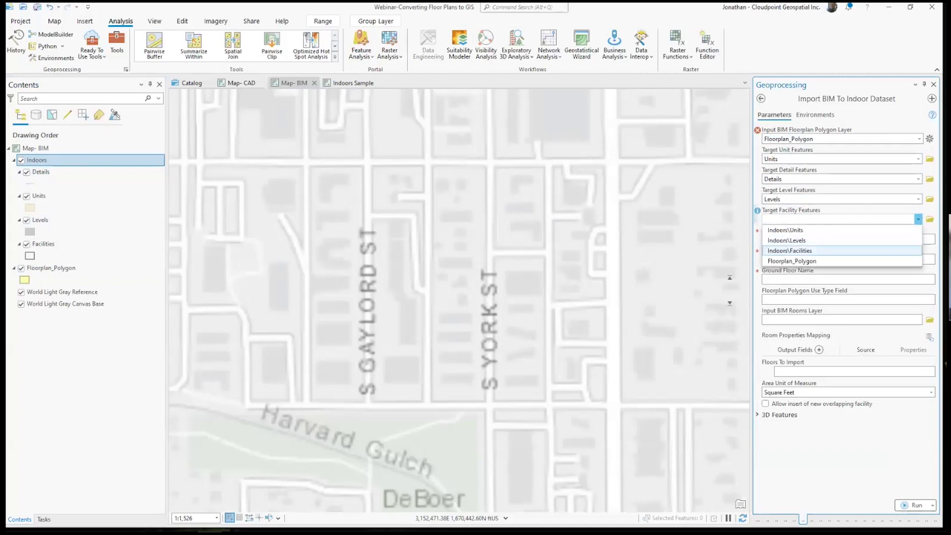
pyautogui.click(785, 250)
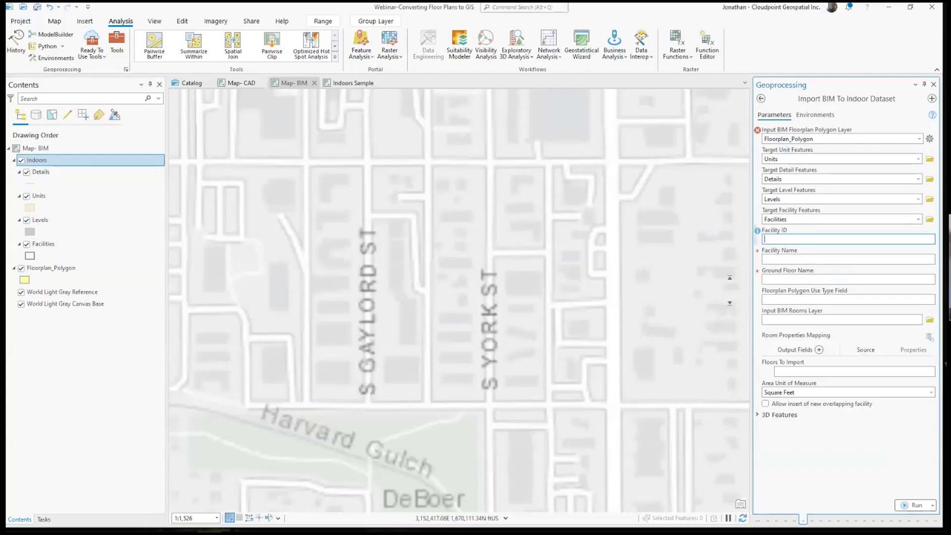
# - Set the facility ID to SCI01 and the facility name to Science Building for the BIM import
pyautogui.write('SCI01')
pyautogui.click(764, 259)
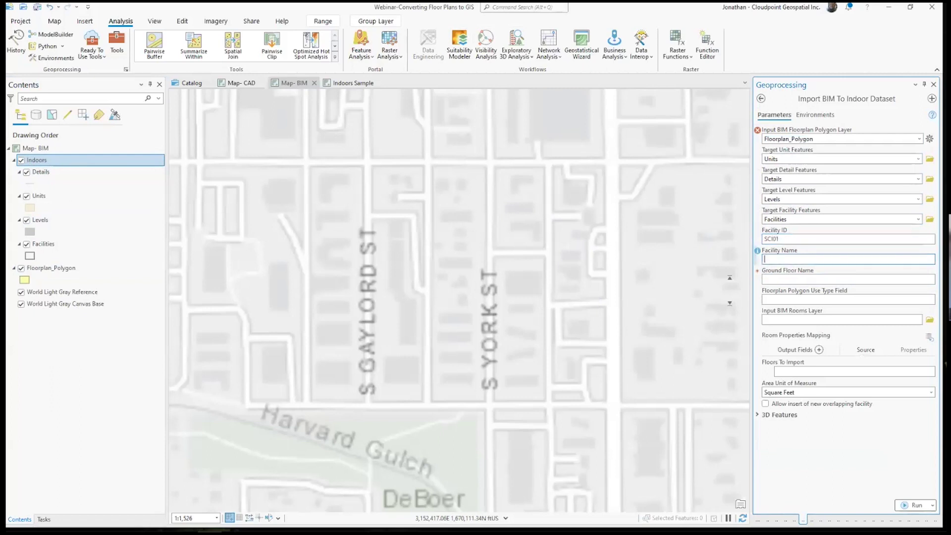
pyautogui.write('Science Building')
pyautogui.click(764, 279)
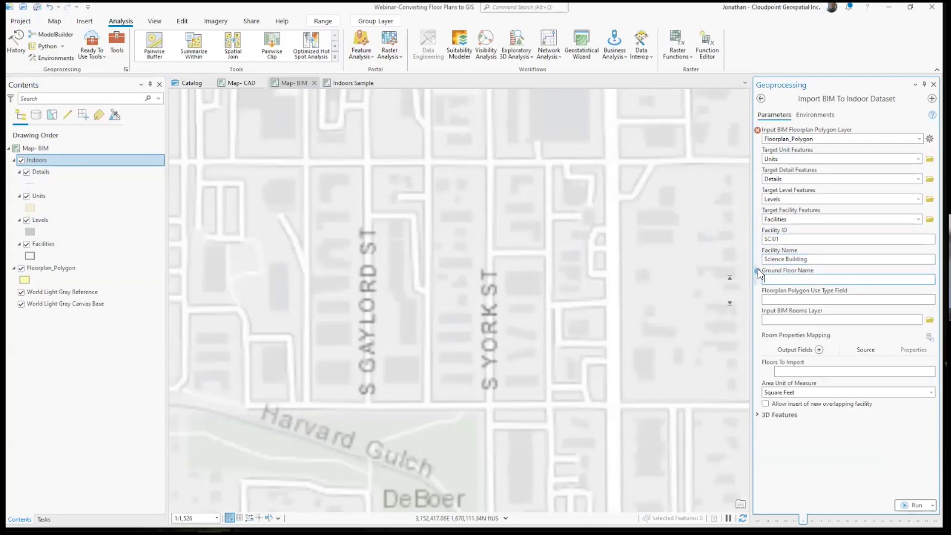
pyautogui.moveTo(758, 272)
pyautogui.click(848, 299)
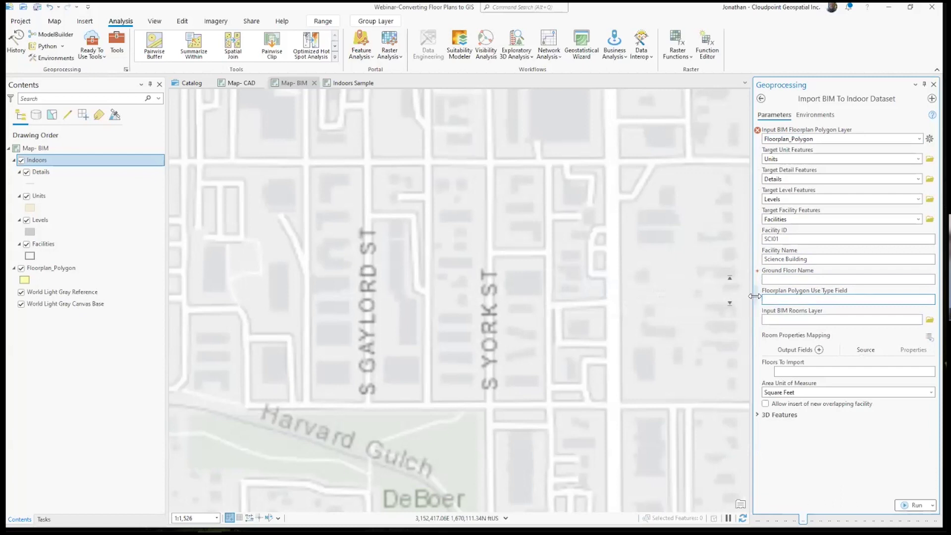
pyautogui.moveTo(757, 291)
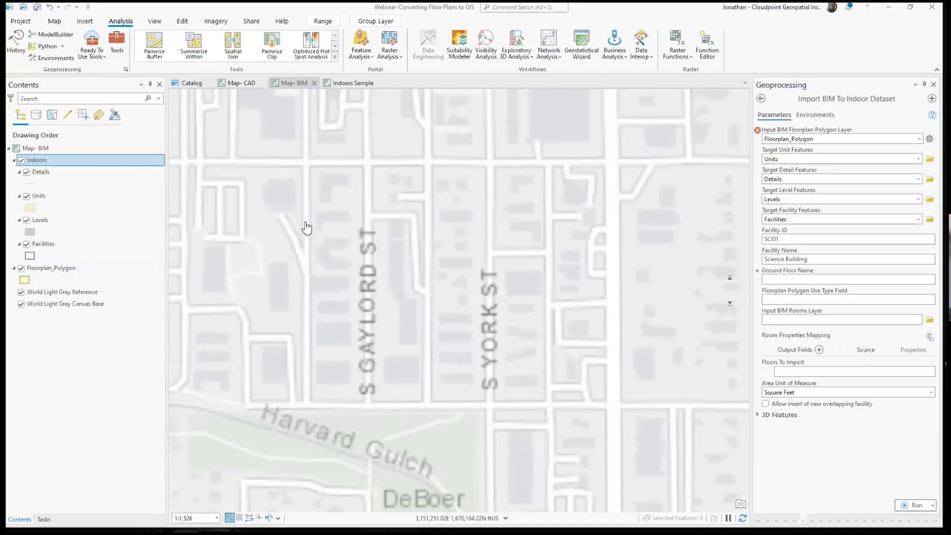
# - Make the Indoors Sample map floor-aware by assigning Facilities as its facilities layer and Levels as its floors layer
pyautogui.click(345, 83)
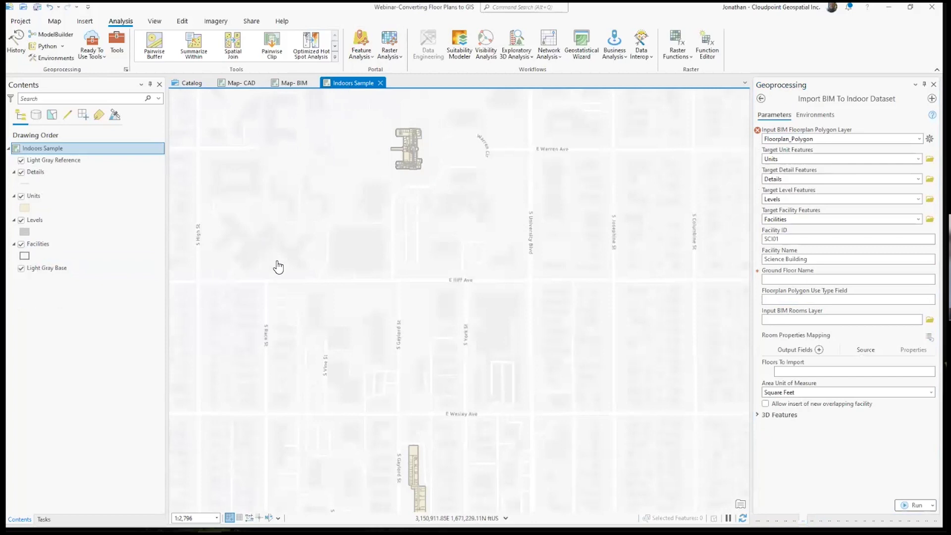
pyautogui.moveTo(340, 319); pyautogui.dragTo(344, 297)
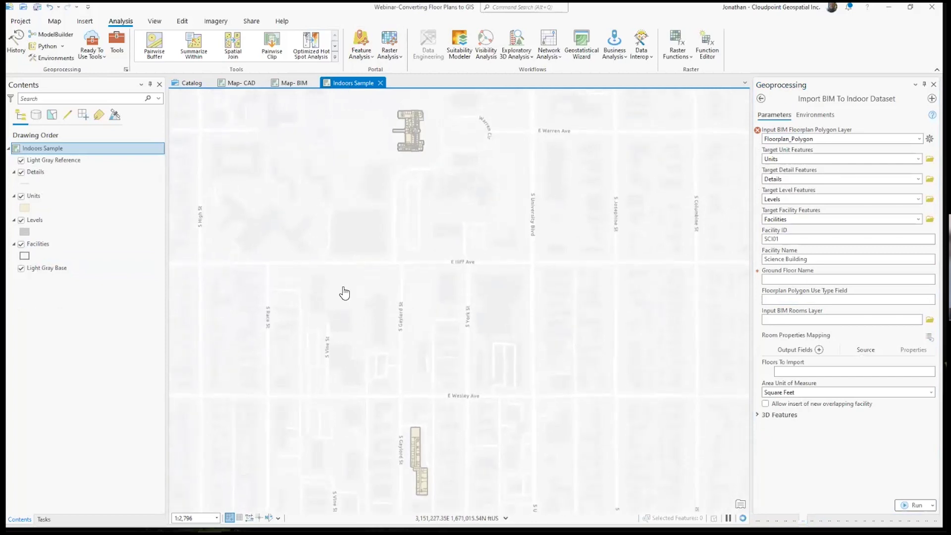
pyautogui.rightClick(37, 145)
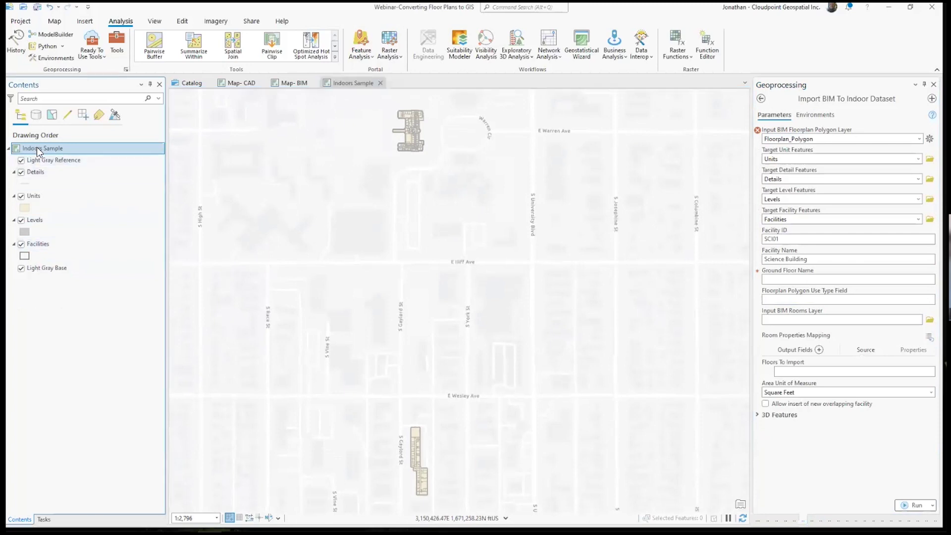
pyautogui.click(52, 372)
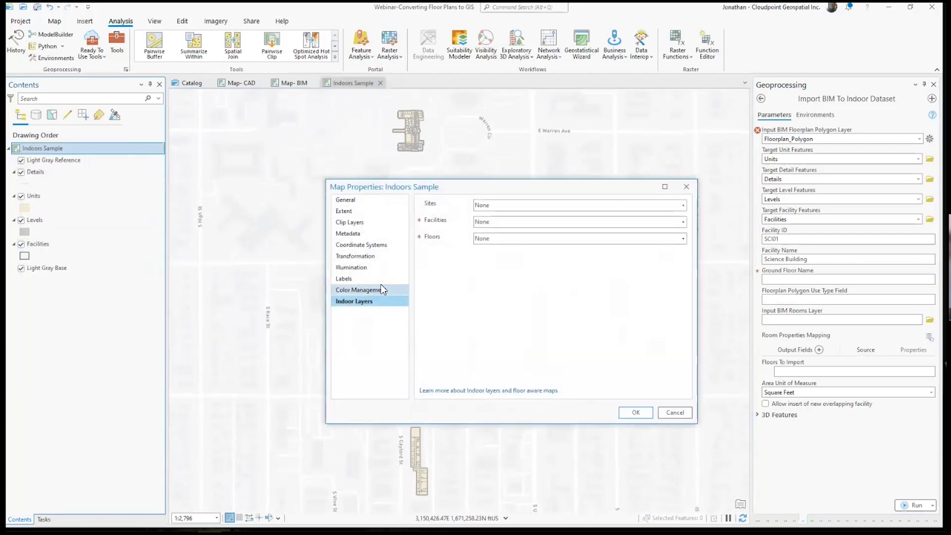
pyautogui.click(499, 219)
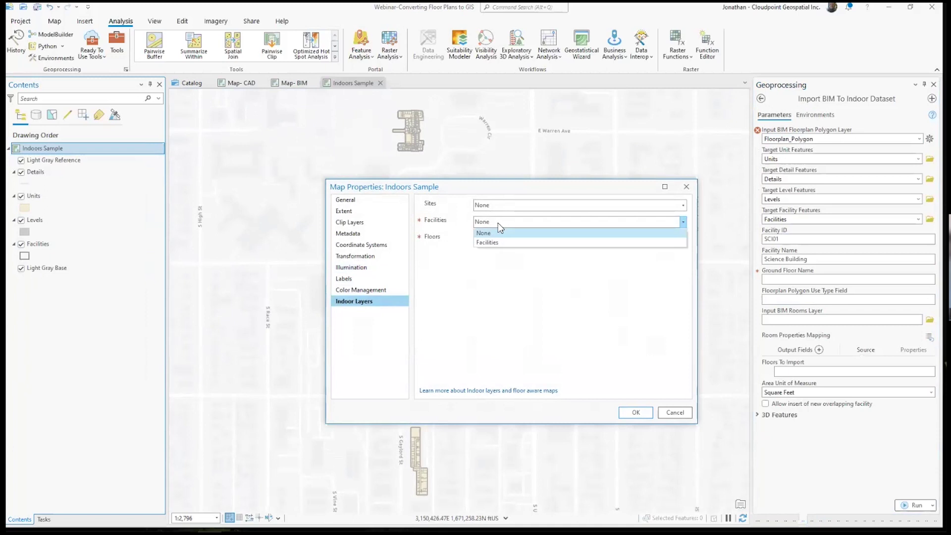
pyautogui.click(486, 243)
pyautogui.click(486, 241)
pyautogui.click(491, 259)
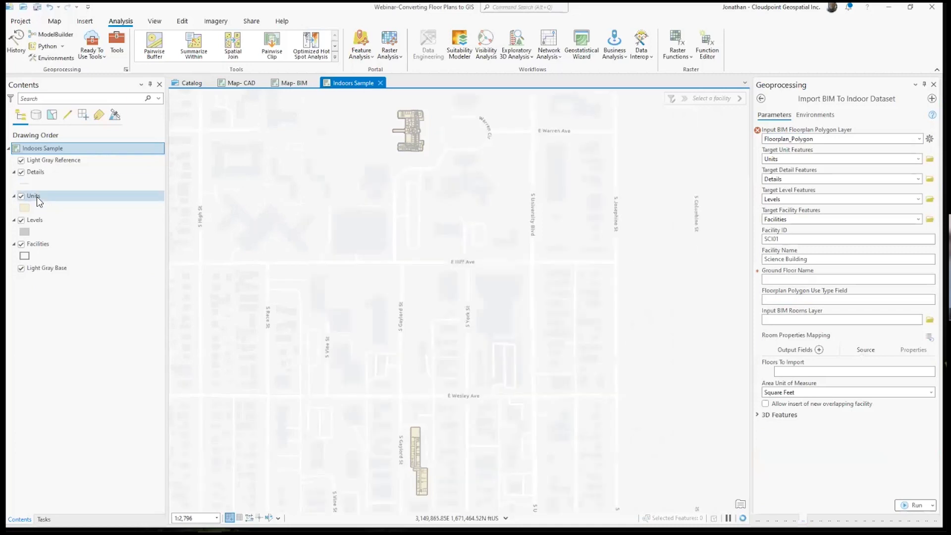
# - Set the floor field of the Details layer to Level ID
pyautogui.rightClick(32, 172)
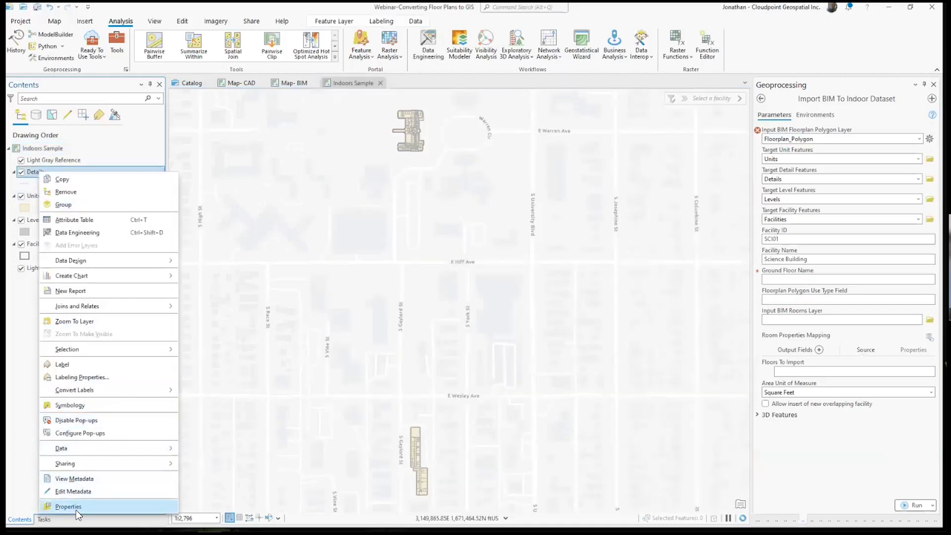
pyautogui.click(68, 506)
pyautogui.click(248, 296)
pyautogui.click(402, 199)
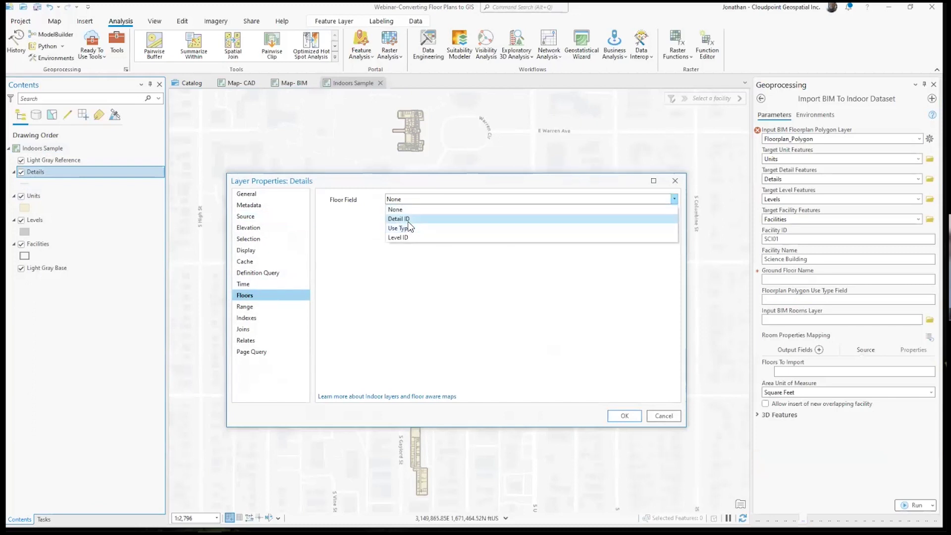
pyautogui.click(404, 237)
pyautogui.press('Return')
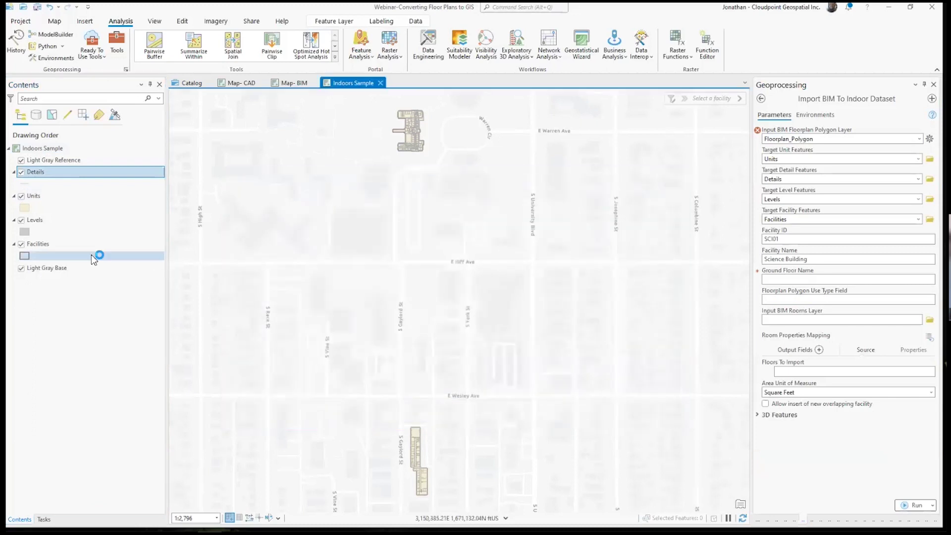
# - Set the floor field of the Units layer to Level ID
pyautogui.rightClick(36, 197)
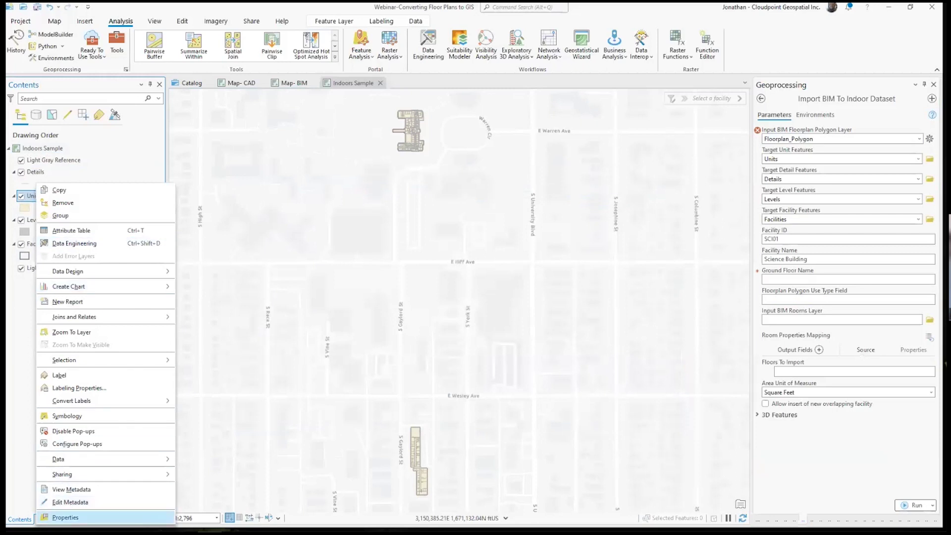
pyautogui.click(65, 517)
pyautogui.click(397, 203)
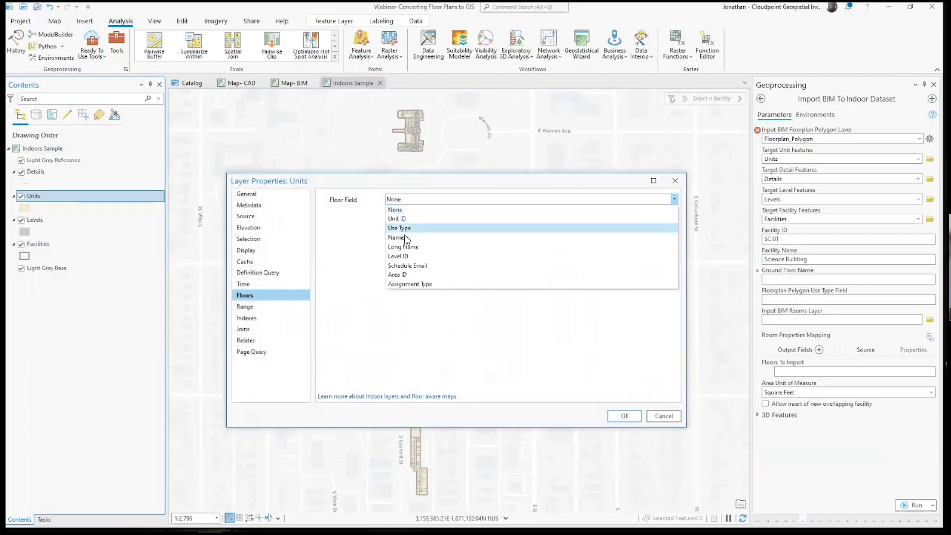
pyautogui.click(405, 270)
pyautogui.click(634, 415)
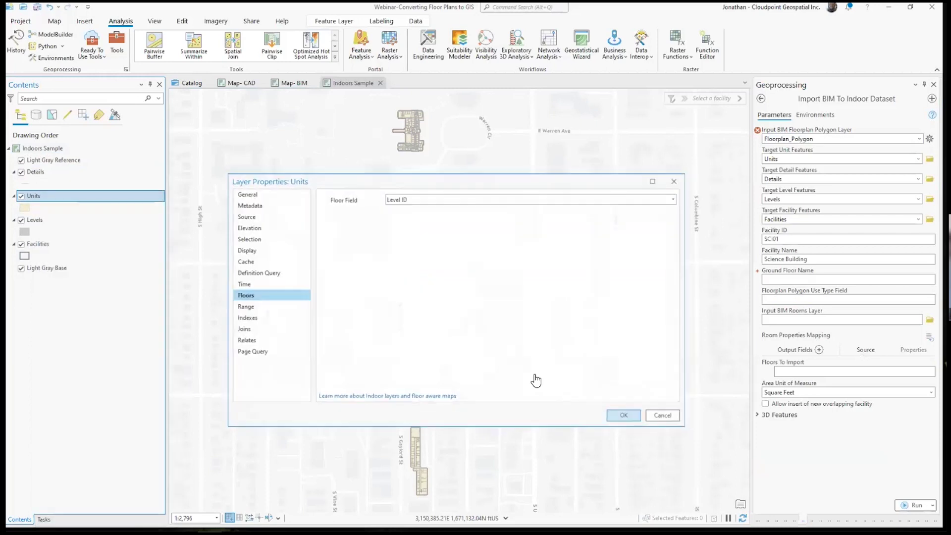
# - Check which floor field the Levels layer uses in its layer properties
pyautogui.rightClick(37, 220)
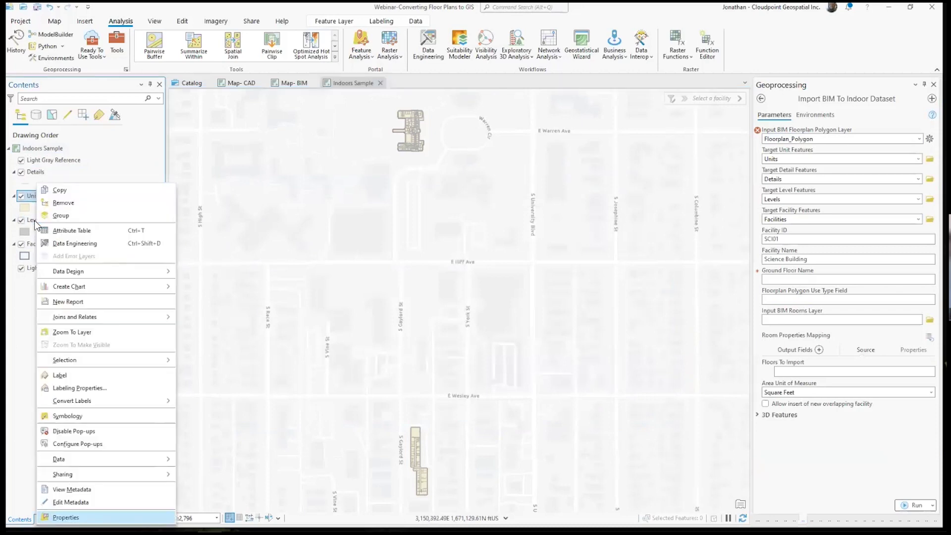
pyautogui.click(65, 517)
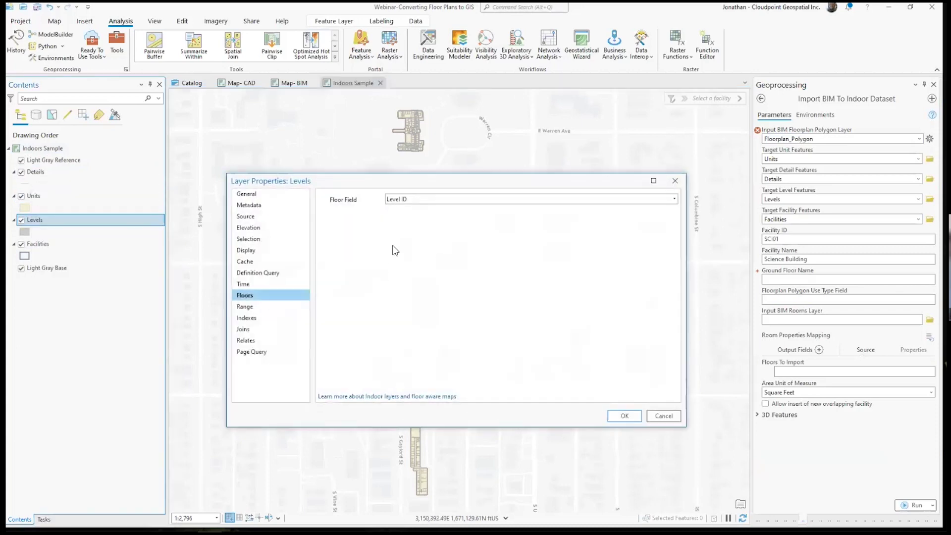
pyautogui.click(623, 415)
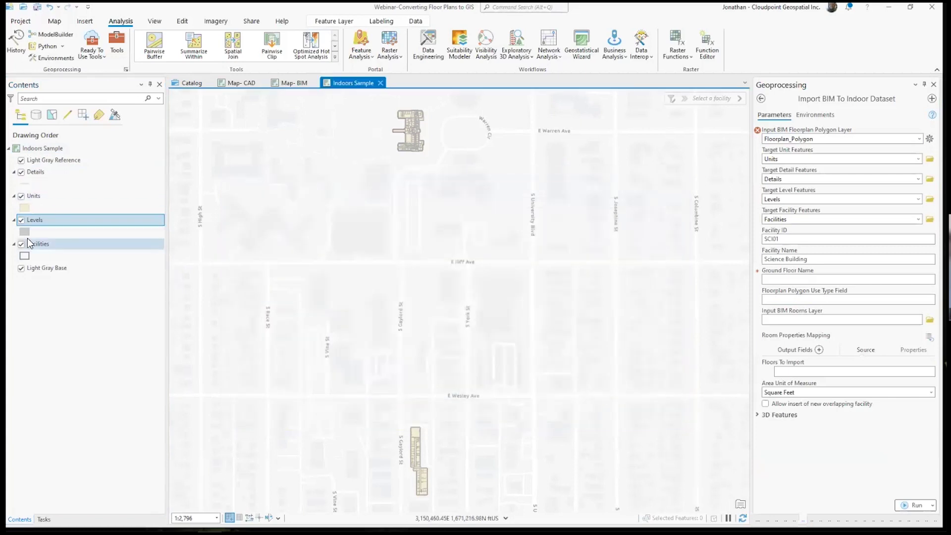
pyautogui.click(60, 299)
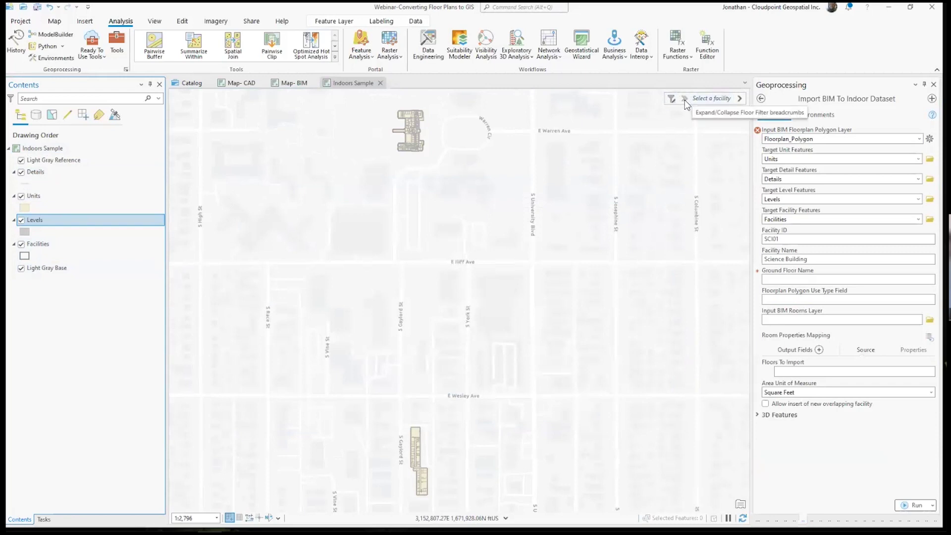
# - Use the floor filter to focus the map on the northern building and show LEVEL 02S
pyautogui.click(725, 99)
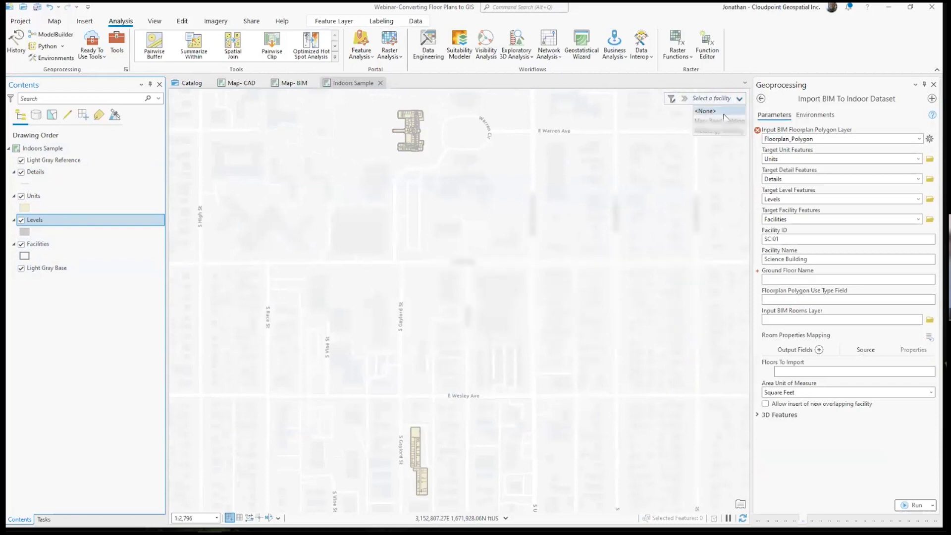
pyautogui.click(720, 131)
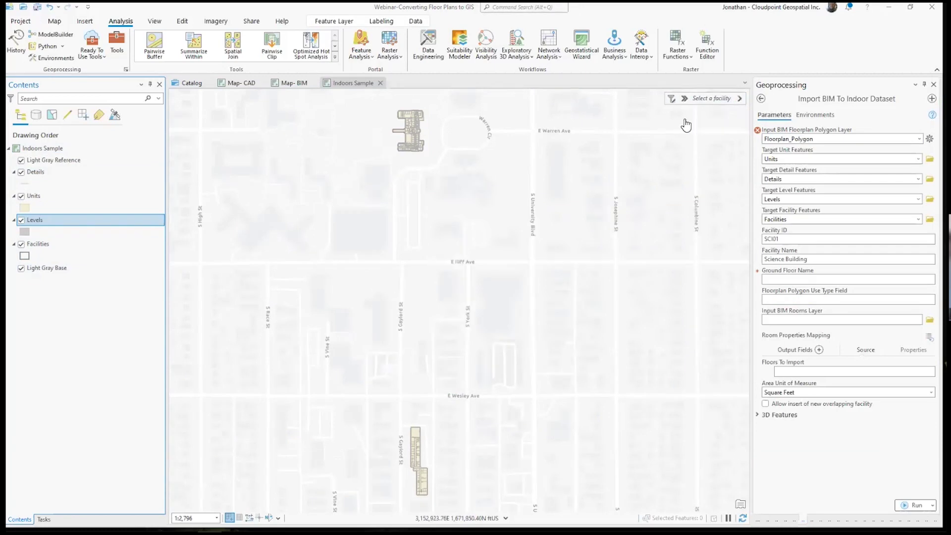
pyautogui.click(740, 101)
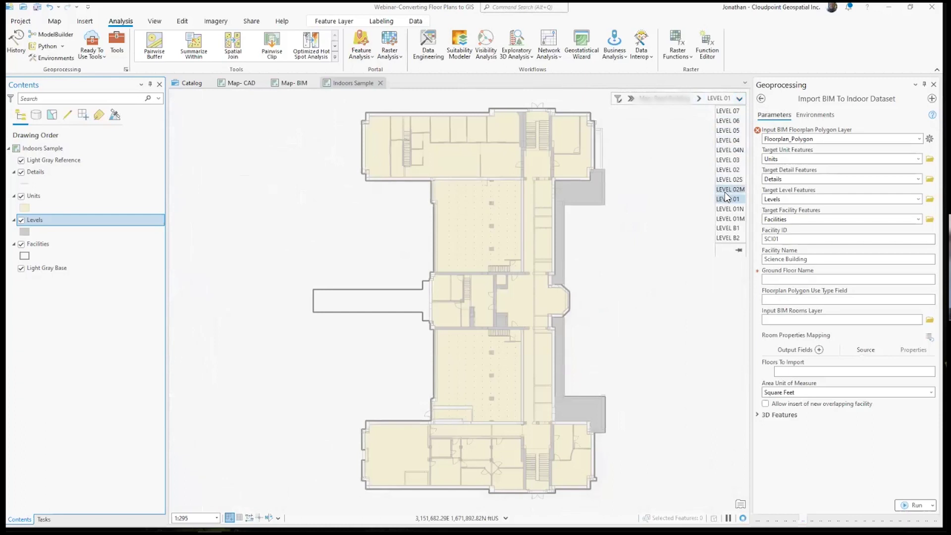
pyautogui.click(729, 179)
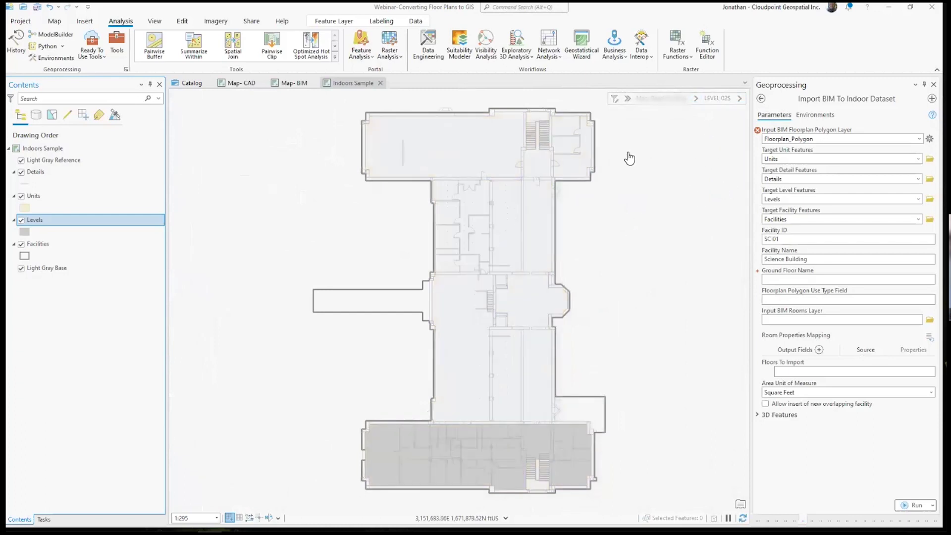
# - Show LEVEL 02 of the building with the floor filter, and turn the filter off to display all floors
pyautogui.click(740, 98)
pyautogui.click(728, 169)
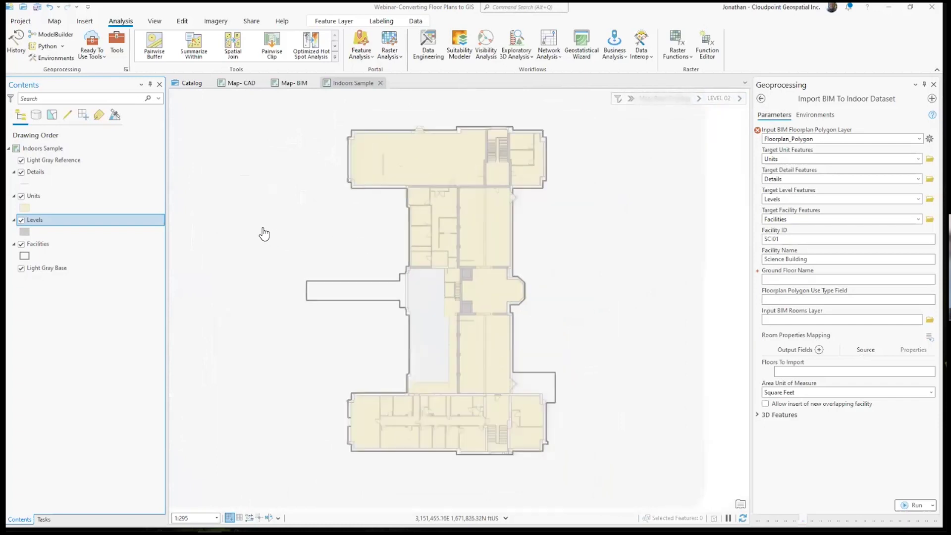
pyautogui.scroll(-1, 264, 234)
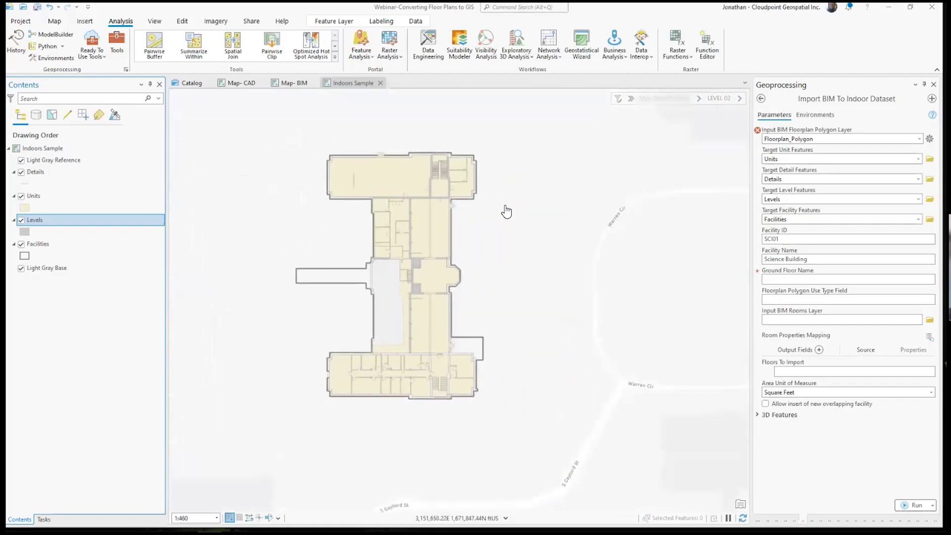
pyautogui.click(618, 98)
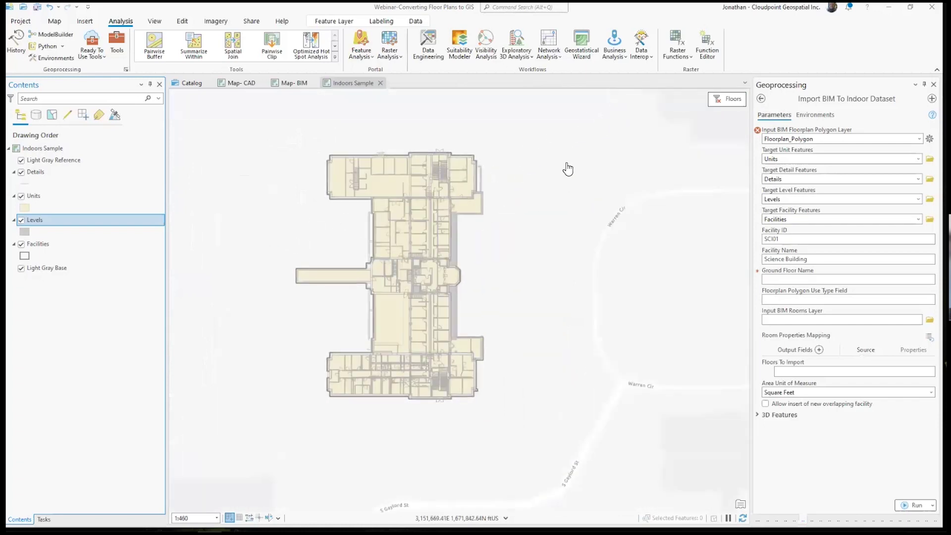